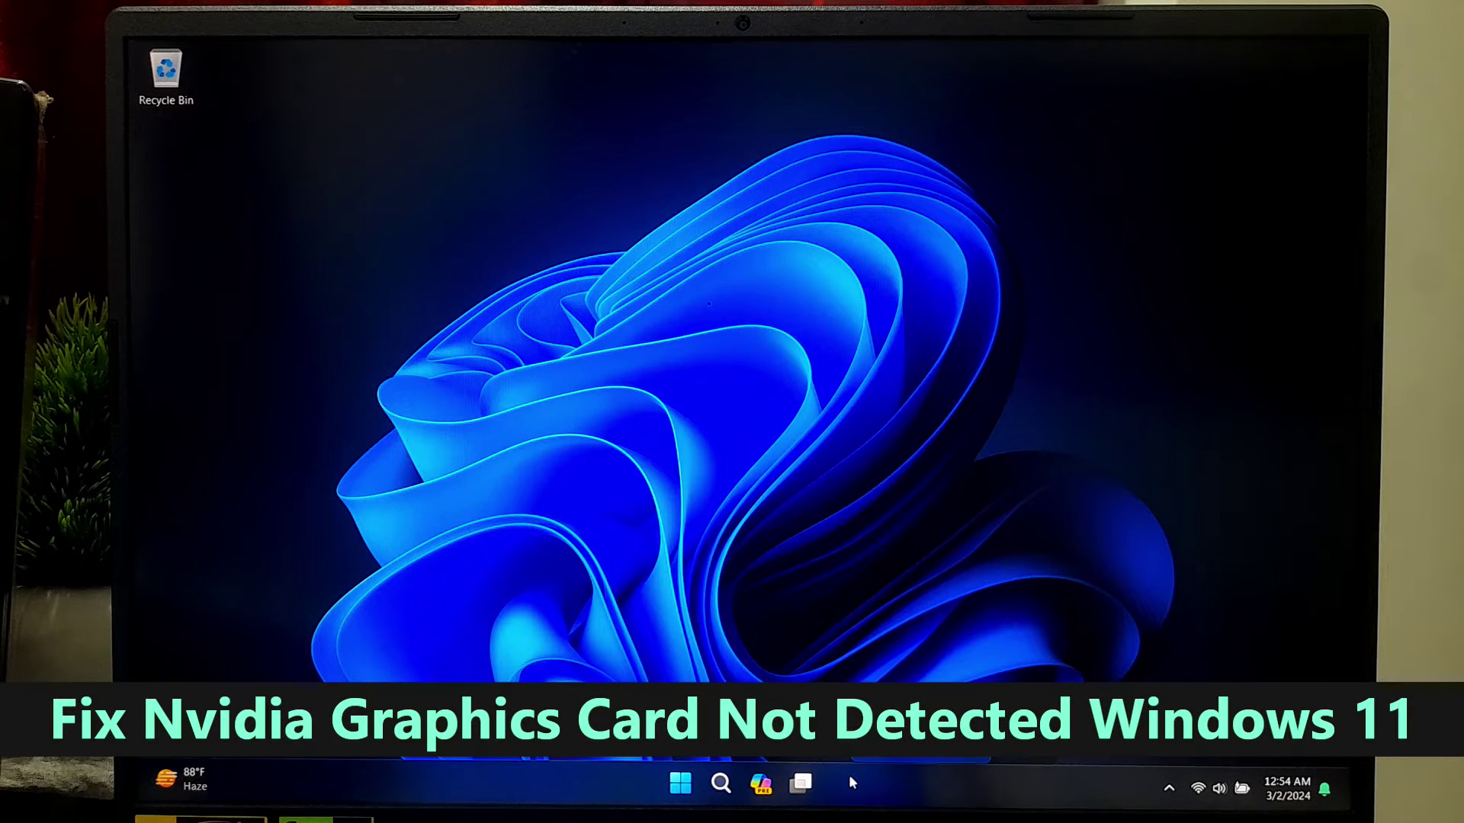
# Open Task Manager with Ctrl+Shift+Esc to list running processes and their usage
pyautogui.hotkey('ctrl', 'shift', 'Escape')
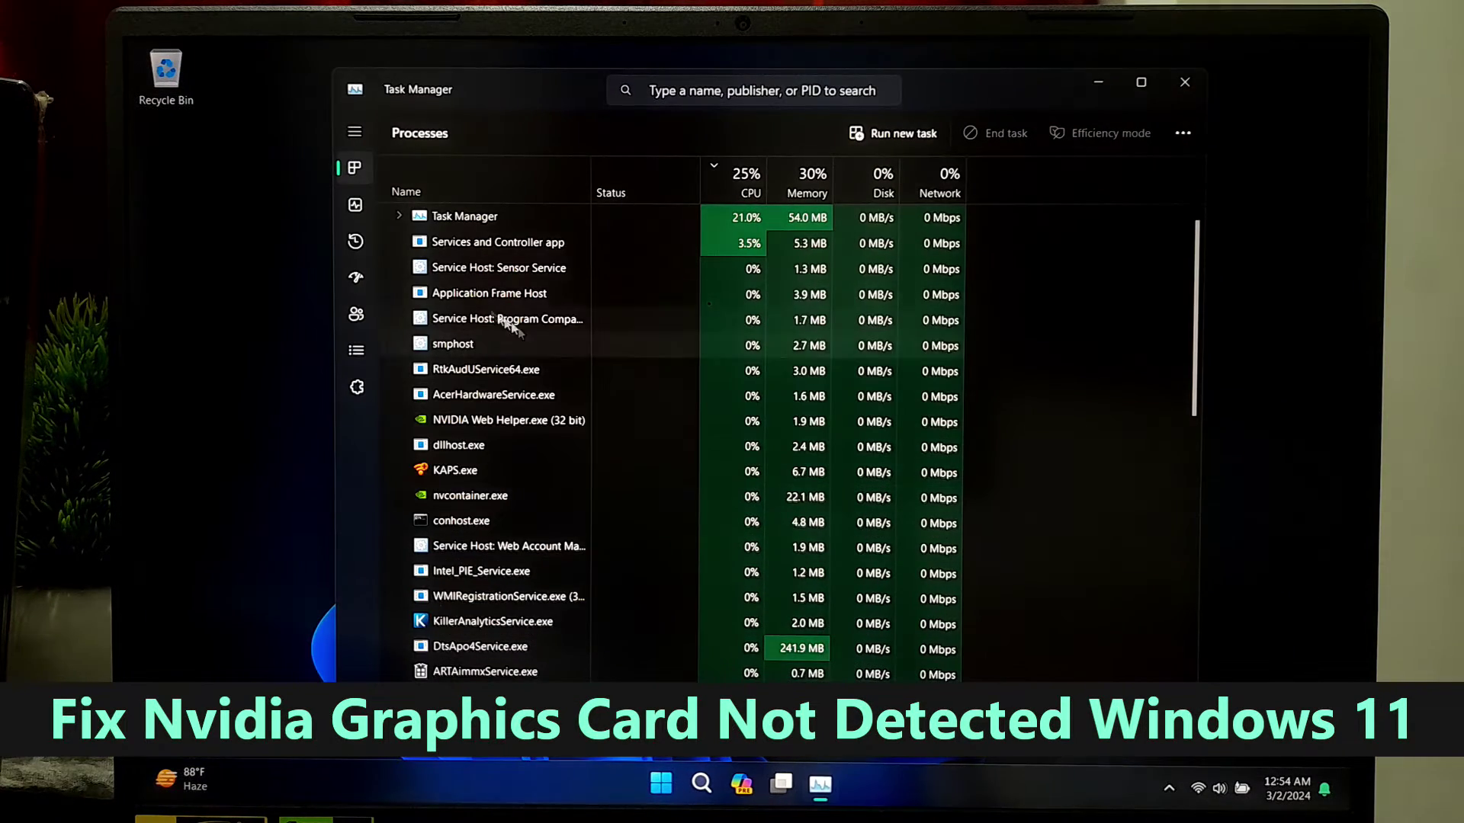
# View Task Manager's GPU performance page, where only Intel UHD Graphics appears as GPU 0
pyautogui.click(354, 208)
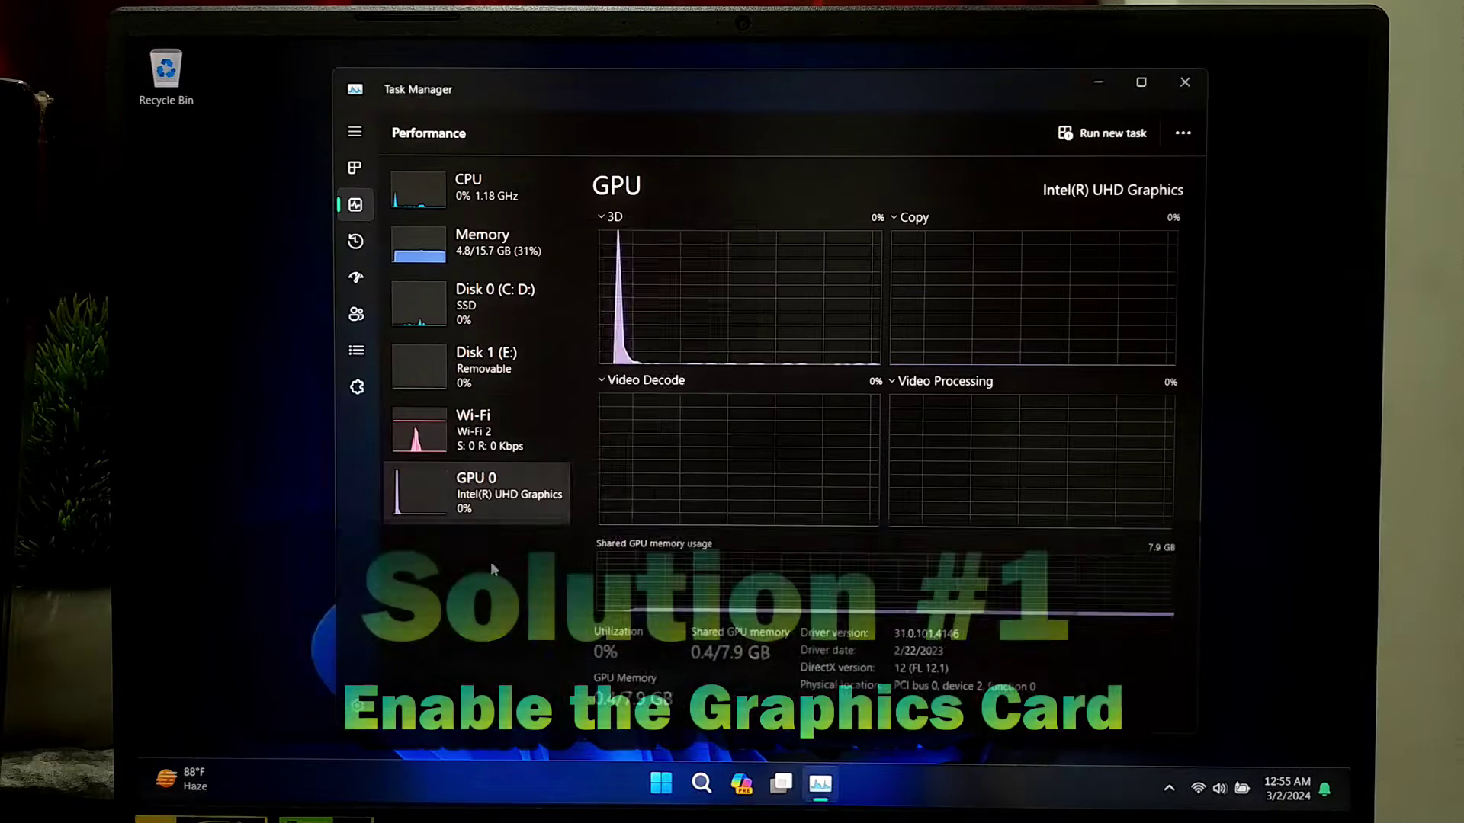
# Open the NVIDIA GeForce RTX 4060 Laptop GPU's properties under Device Manager's Display adapters
pyautogui.press('super+x')
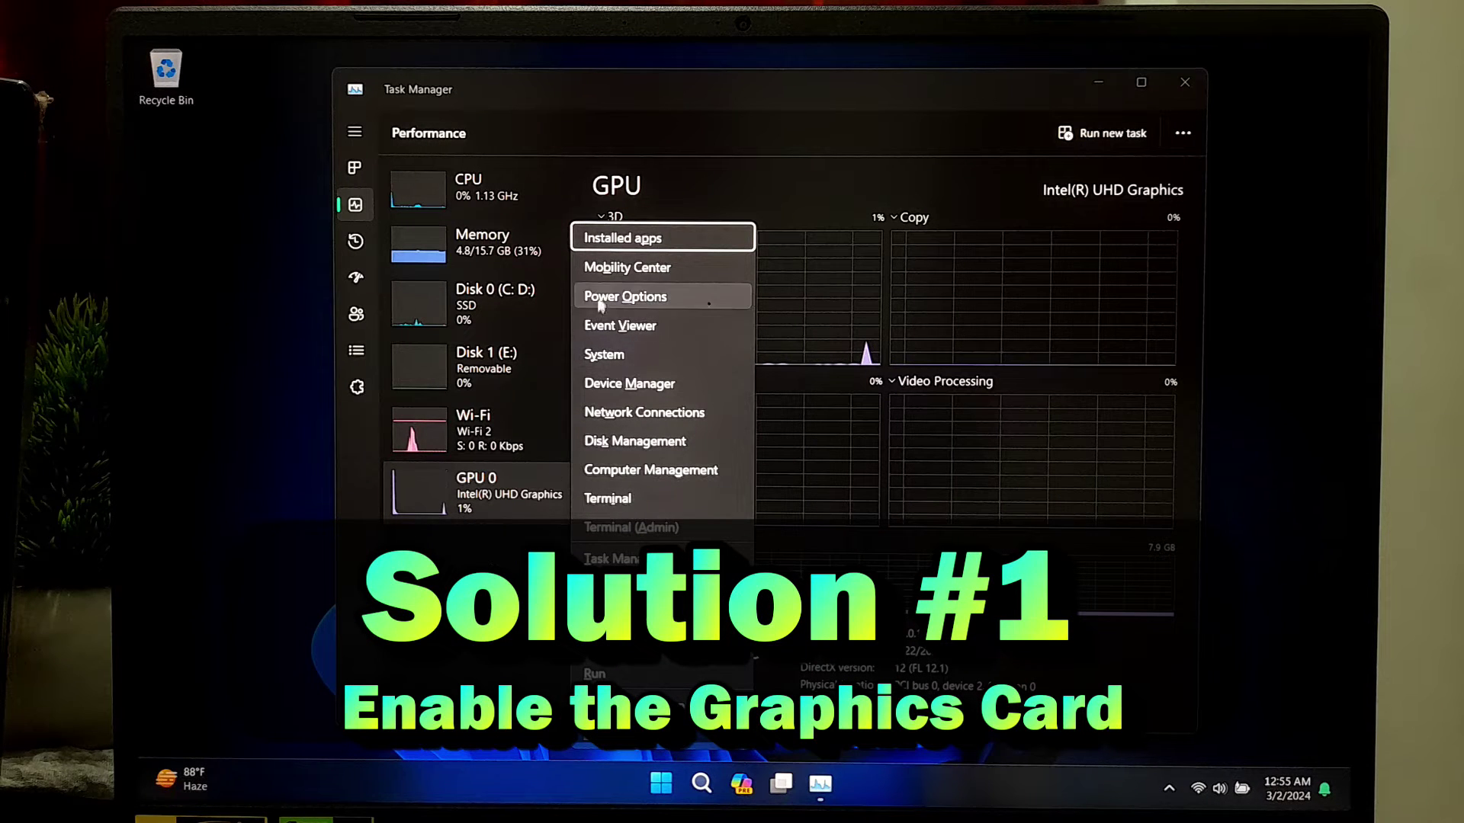
pyautogui.click(630, 386)
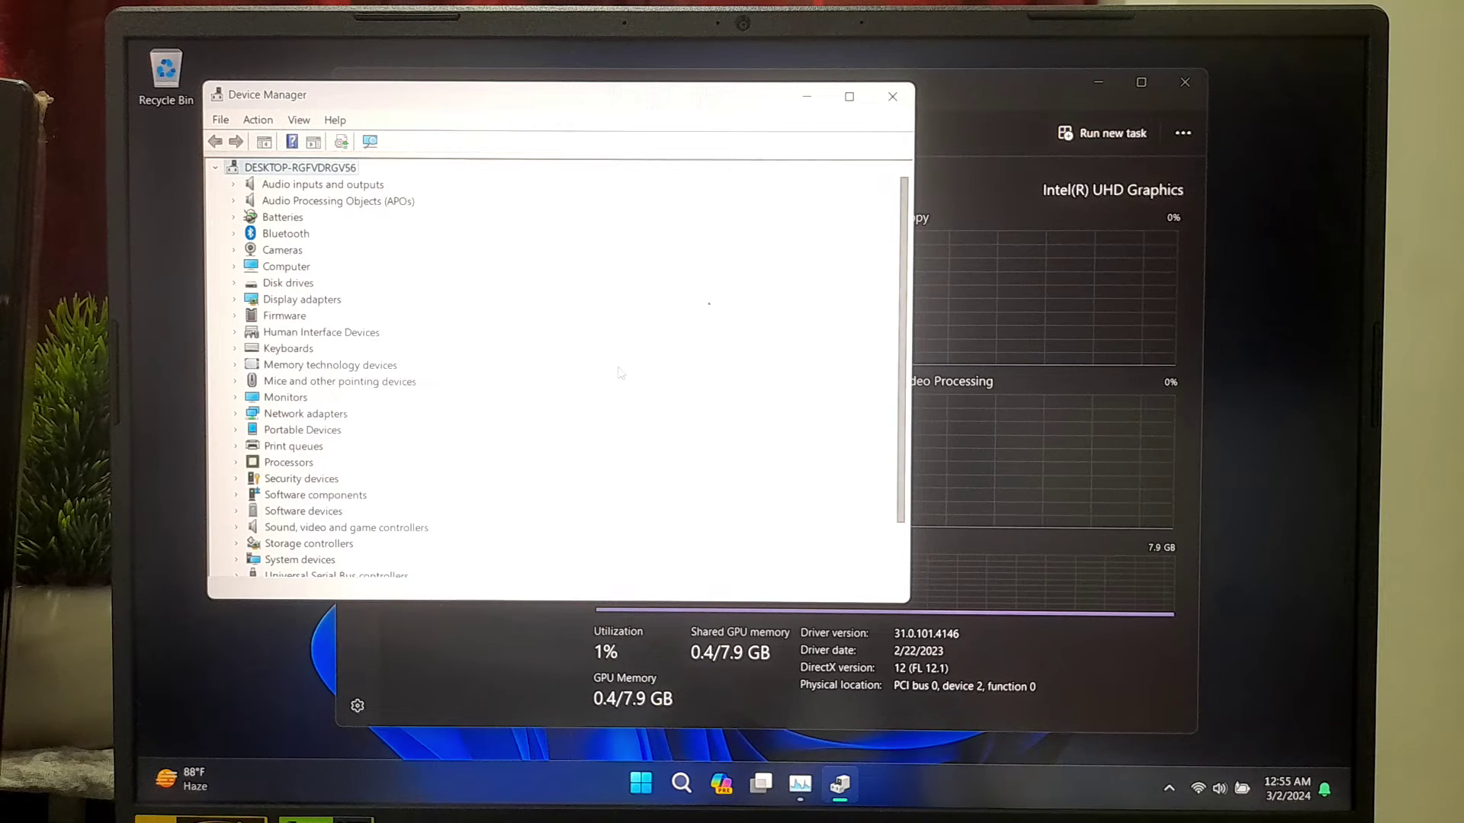
pyautogui.click(295, 300)
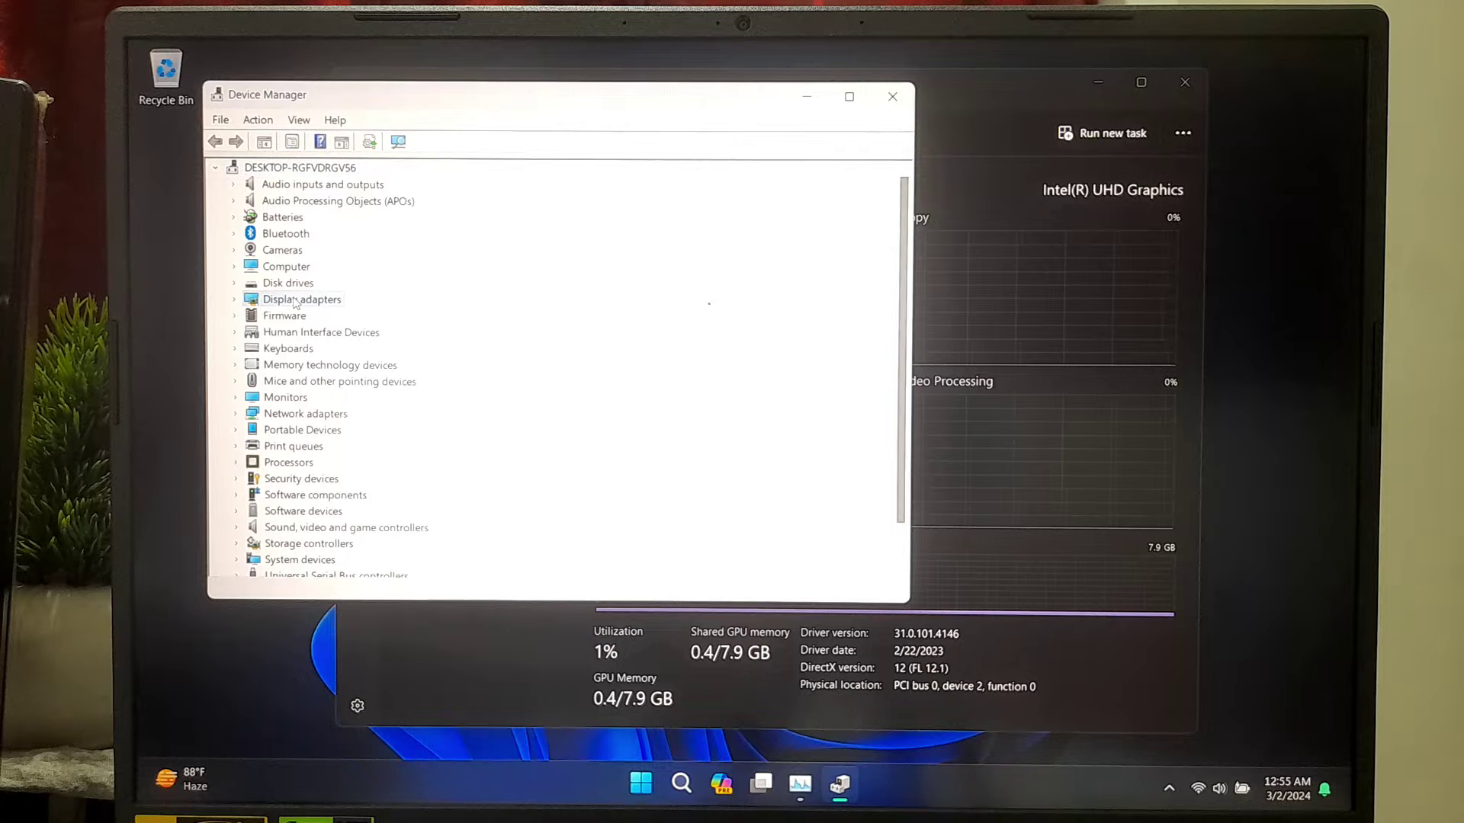
pyautogui.click(237, 302)
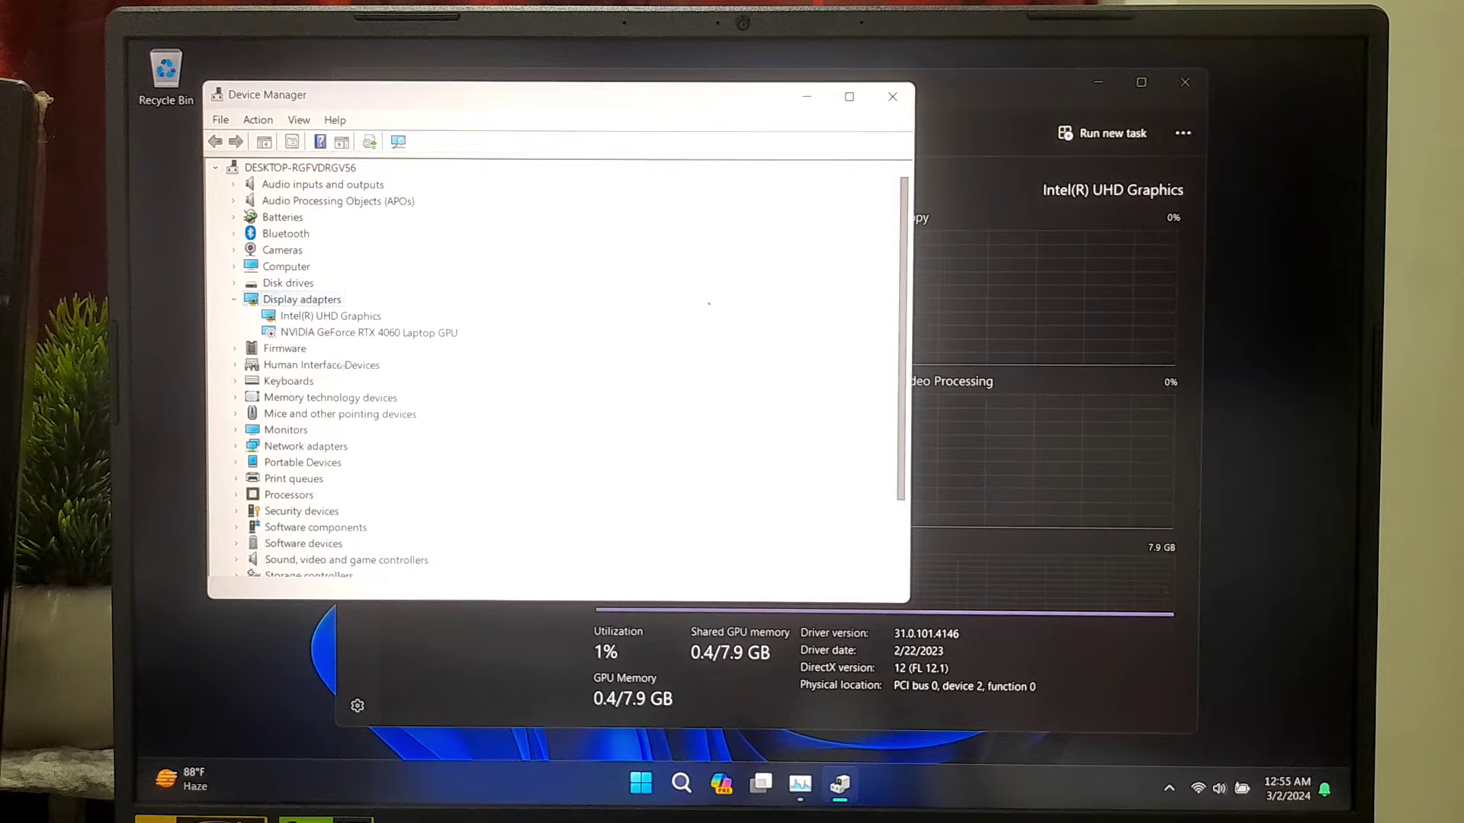
pyautogui.click(409, 333)
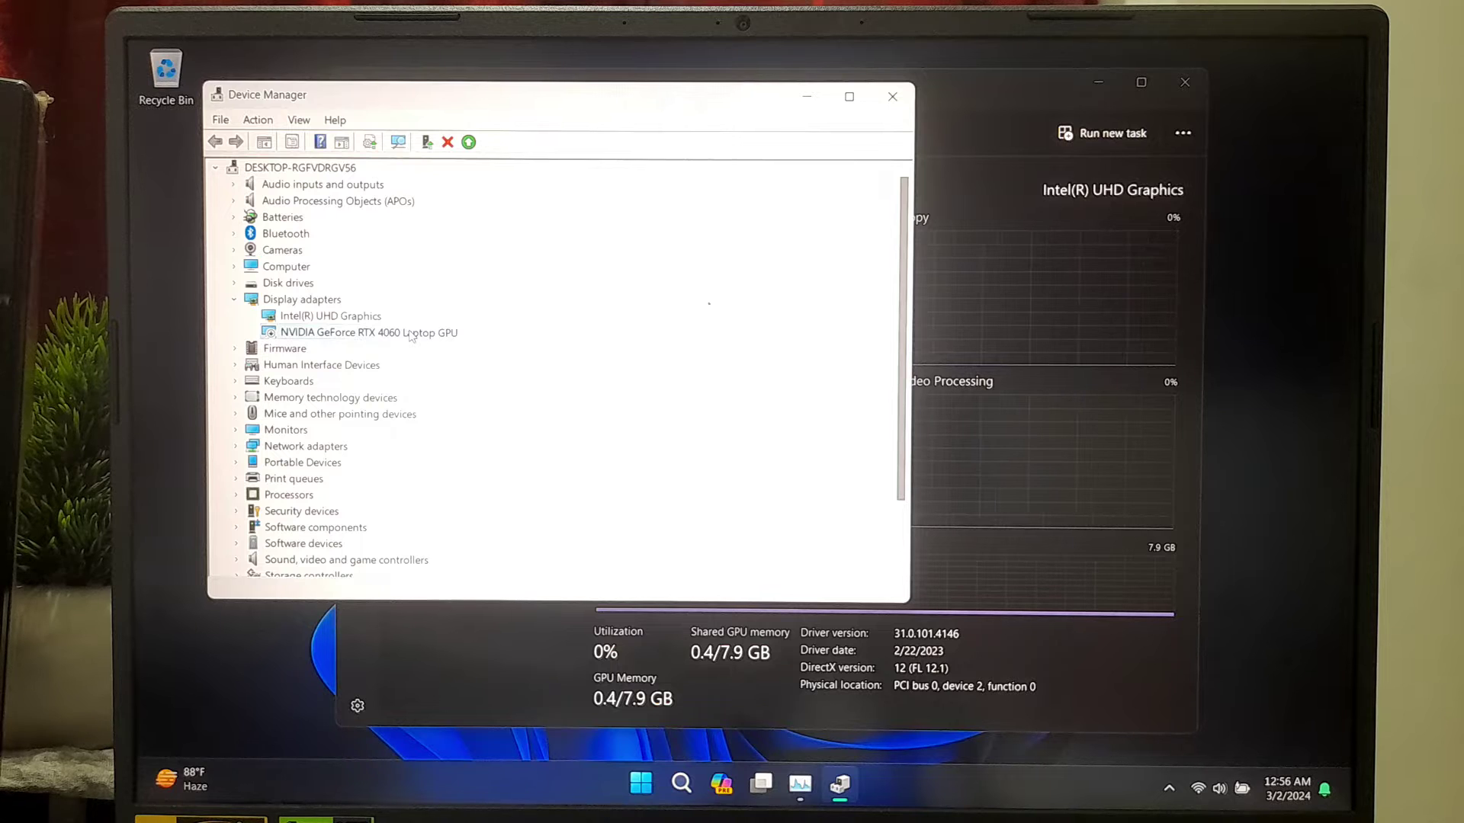
pyautogui.rightClick(409, 335)
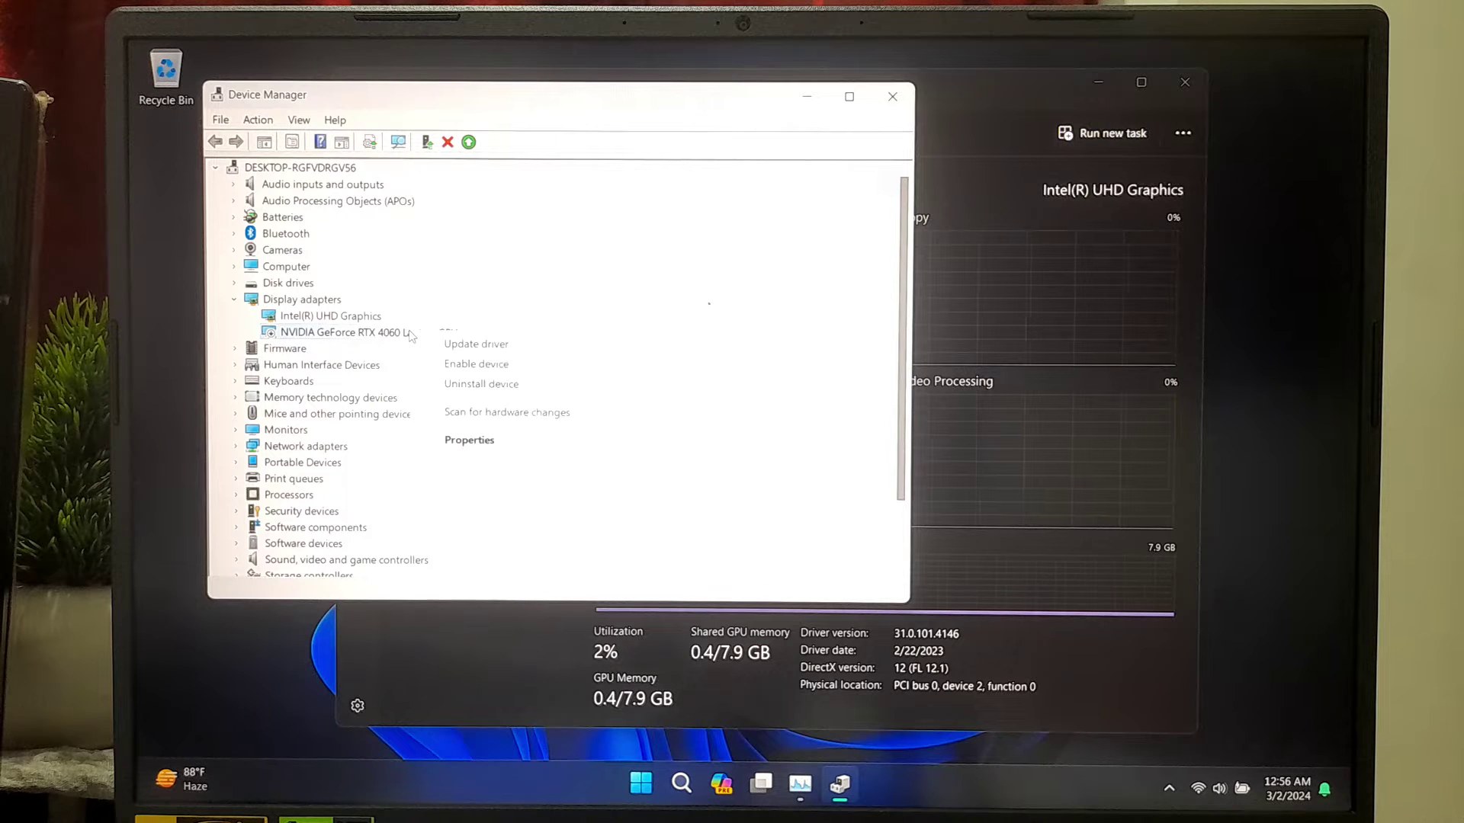
pyautogui.click(455, 442)
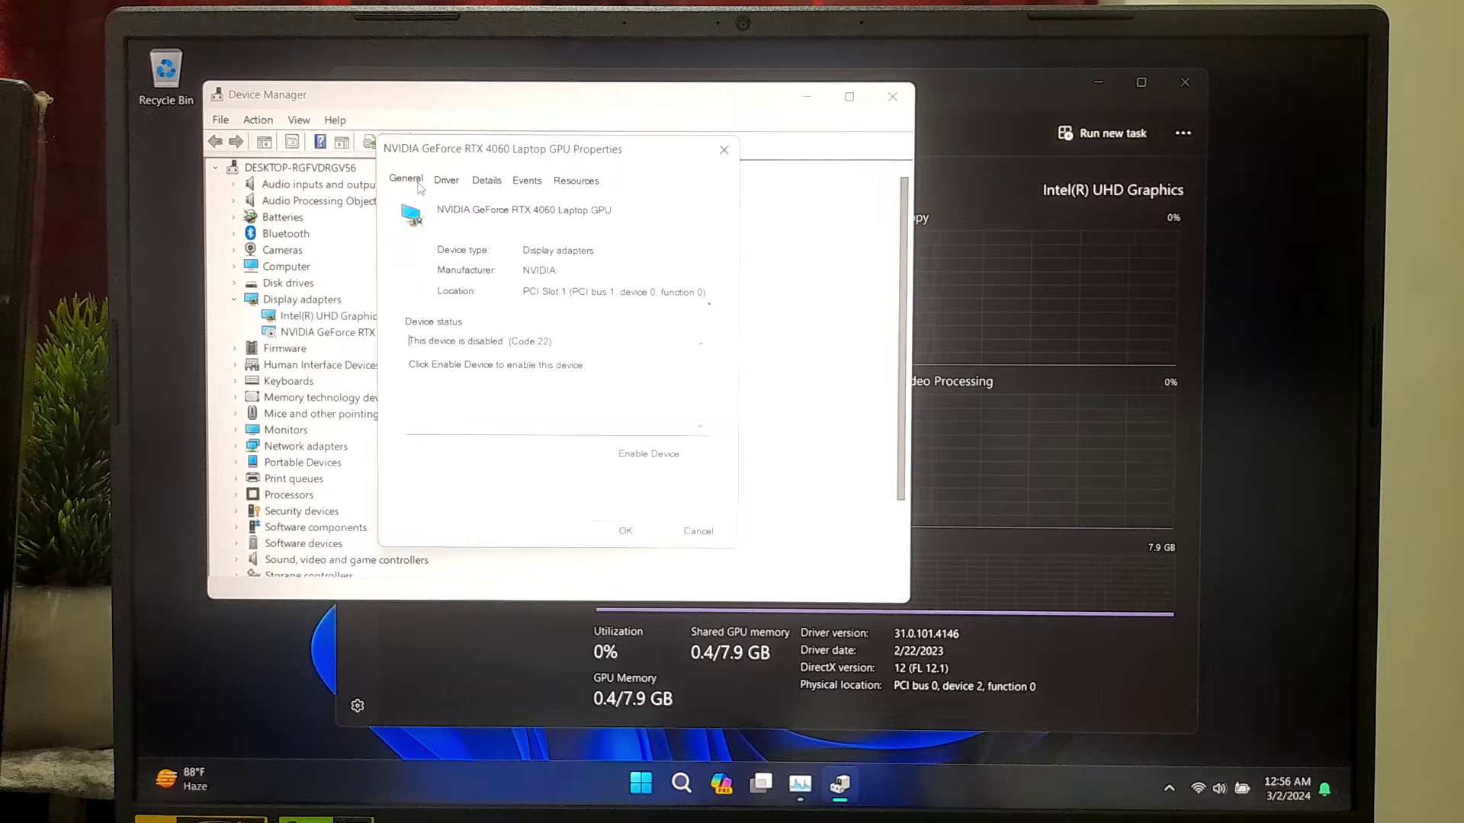
# Enable the disabled RTX 4060 Laptop GPU through Enable Device and the troubleshooting wizard
pyautogui.click(647, 463)
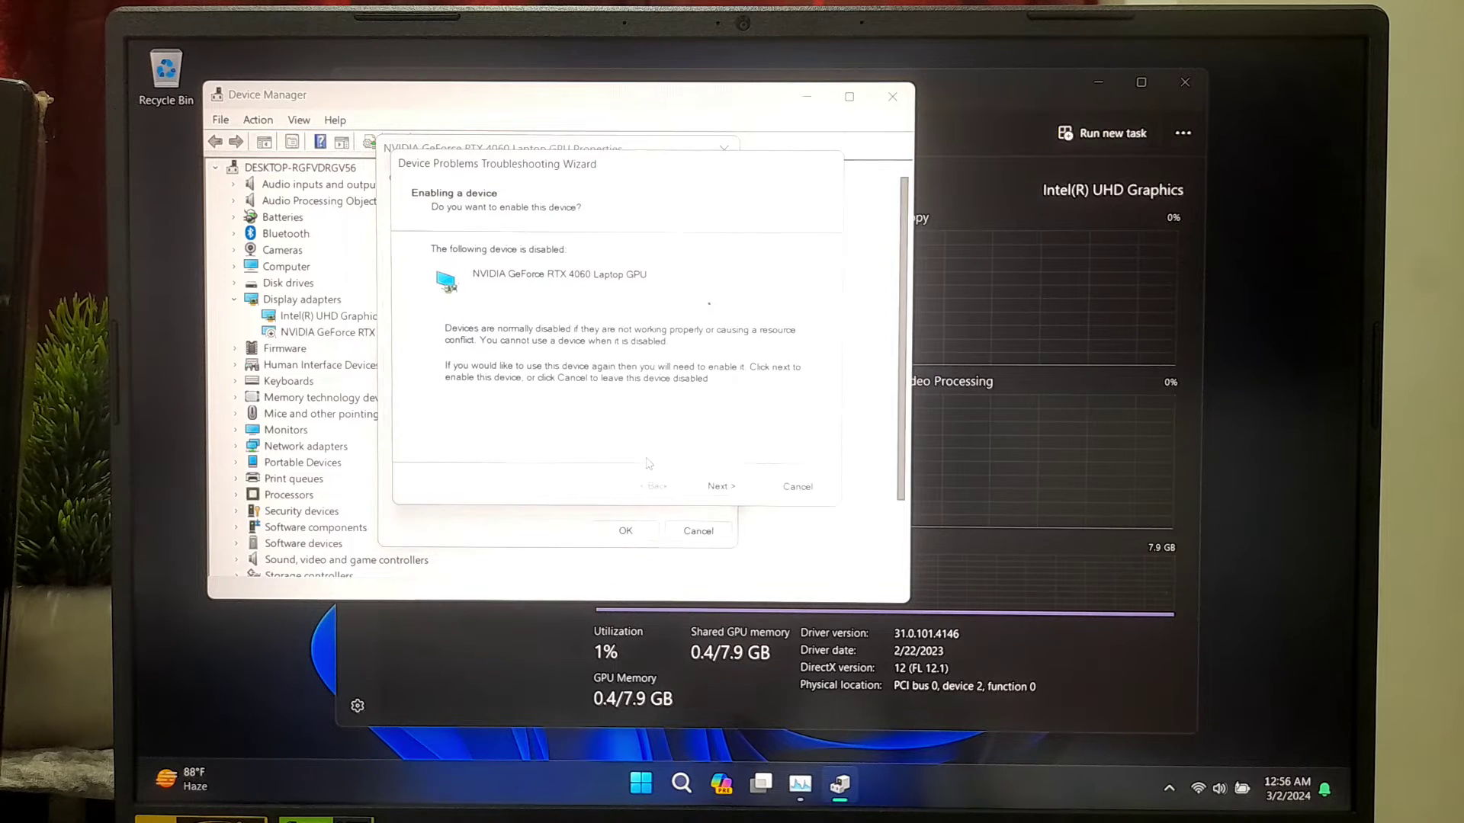
pyautogui.click(727, 488)
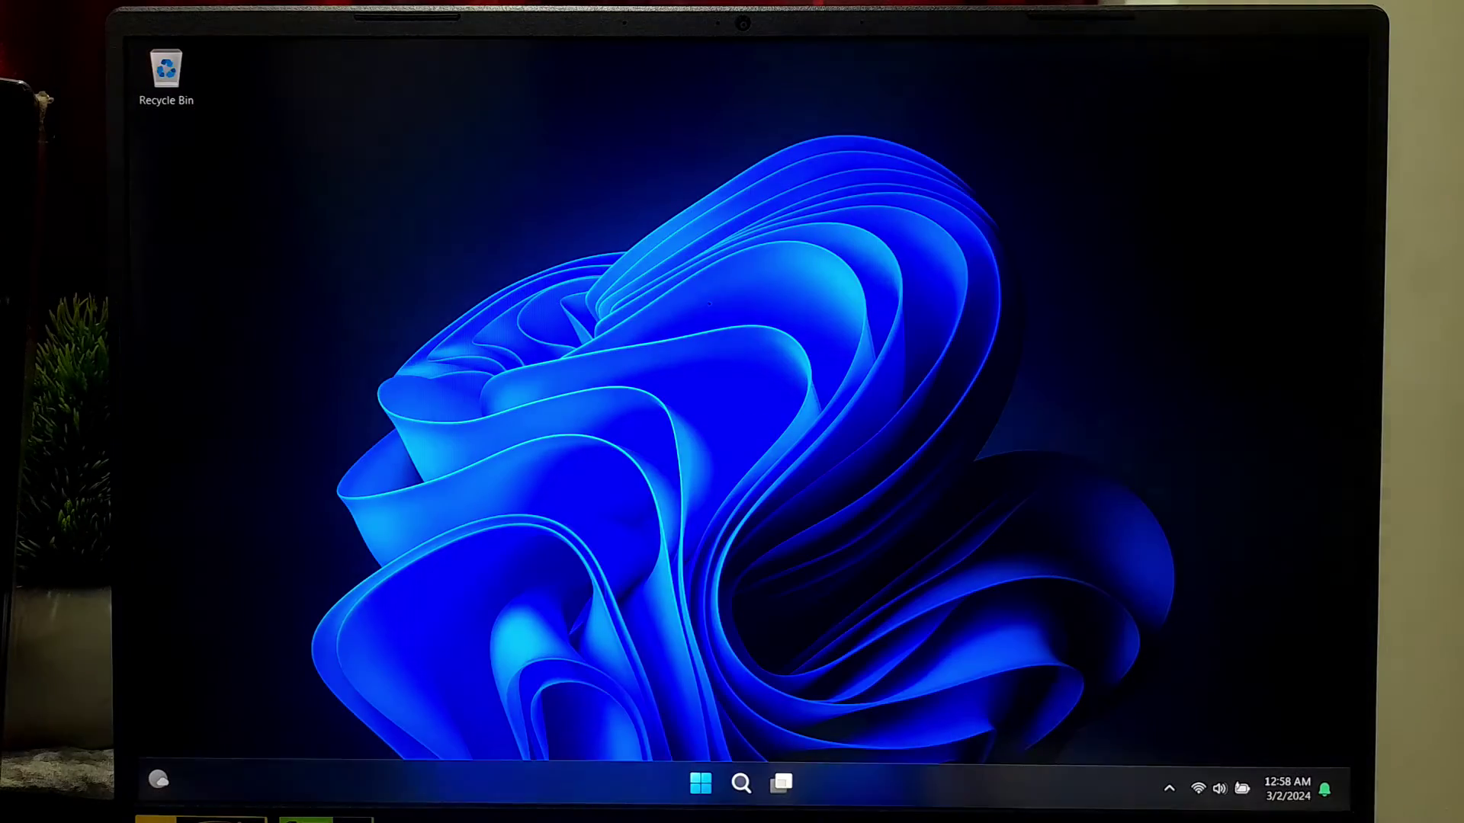
# Select the NVIDIA GeForce RTX 4060 Laptop GPU under Display adapters in a reopened Device Manager
pyautogui.press('super+x')
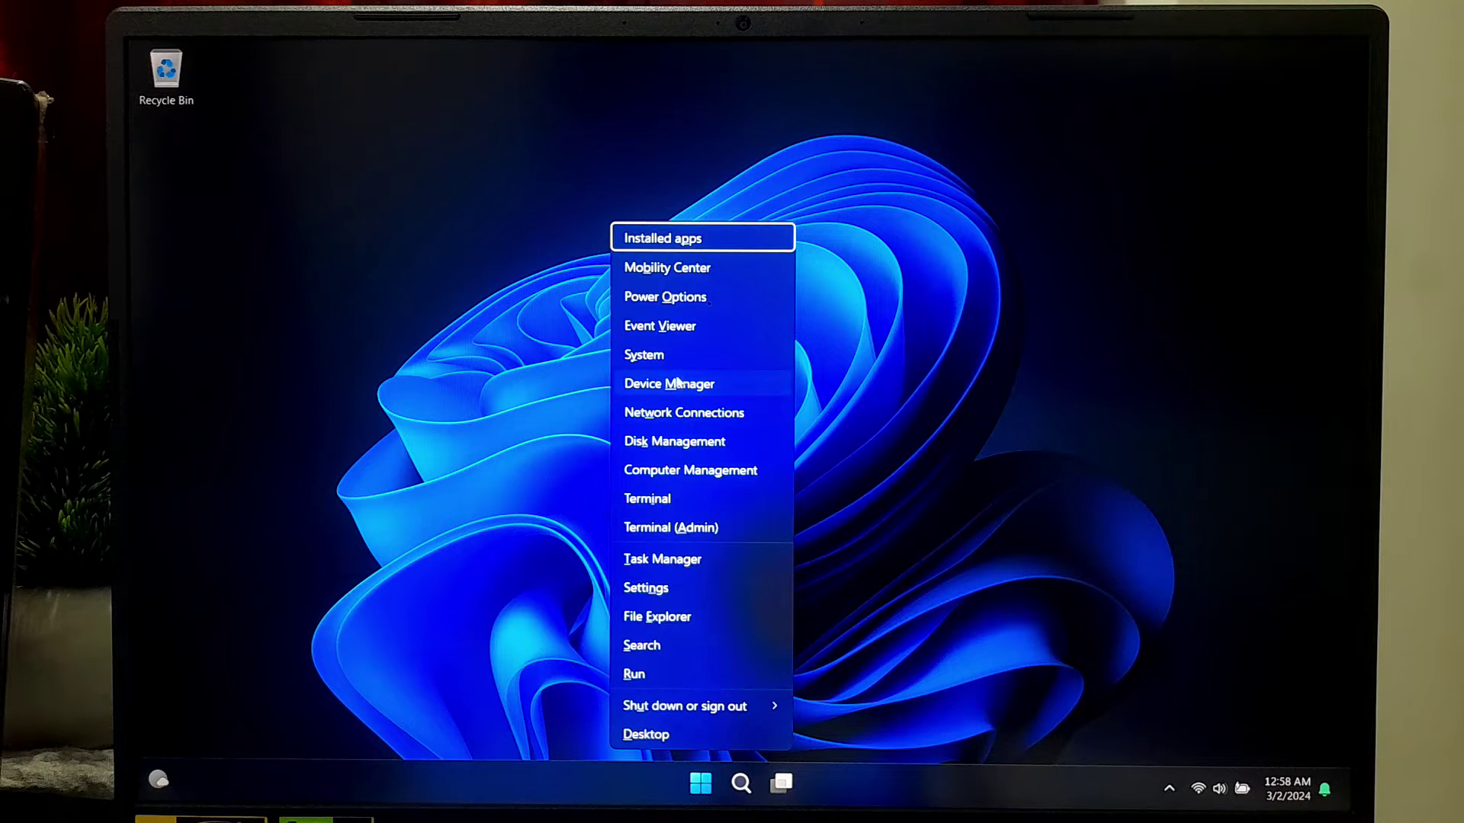
pyautogui.click(676, 384)
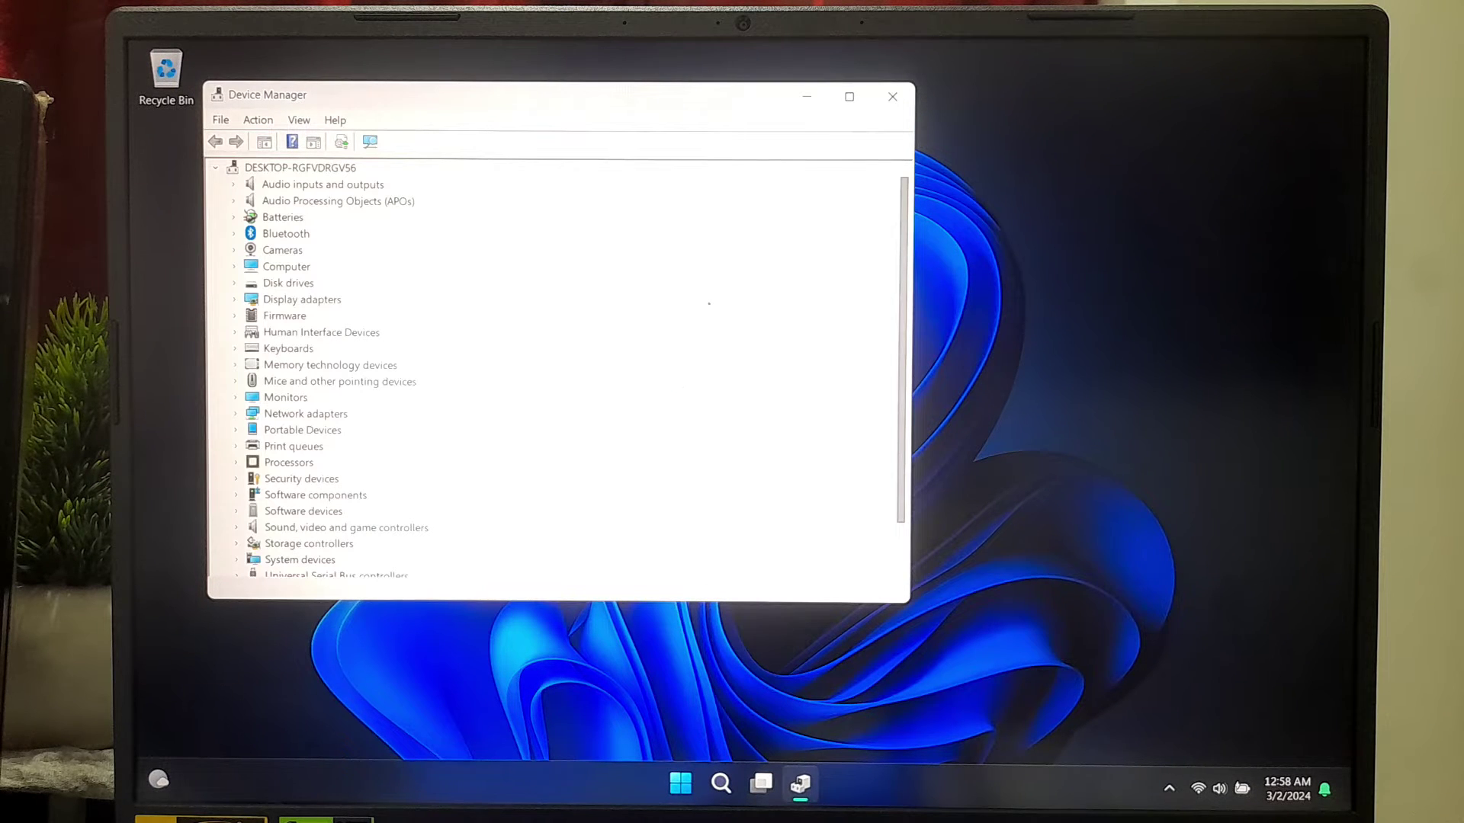
pyautogui.click(234, 301)
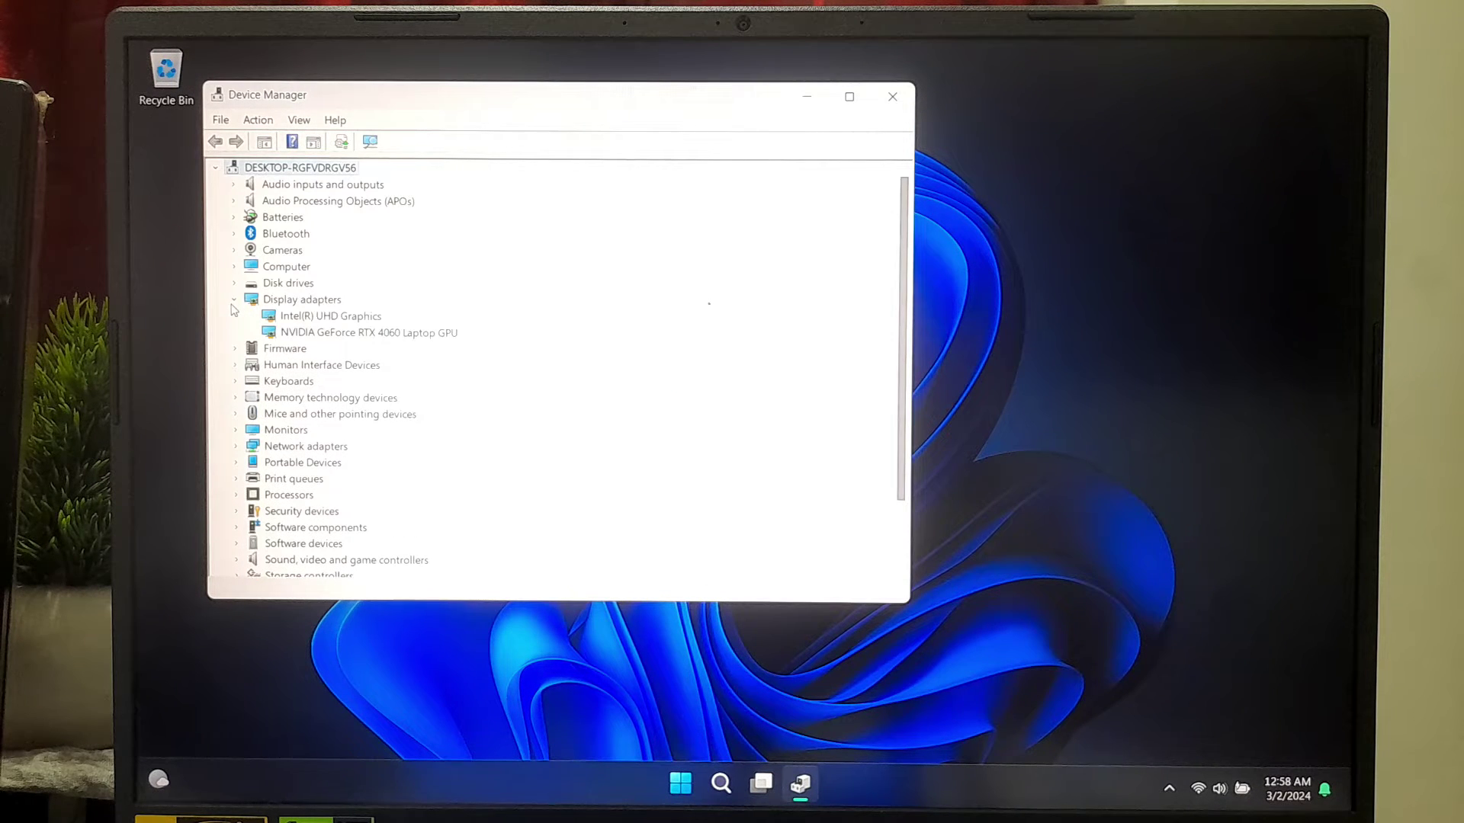
pyautogui.click(353, 334)
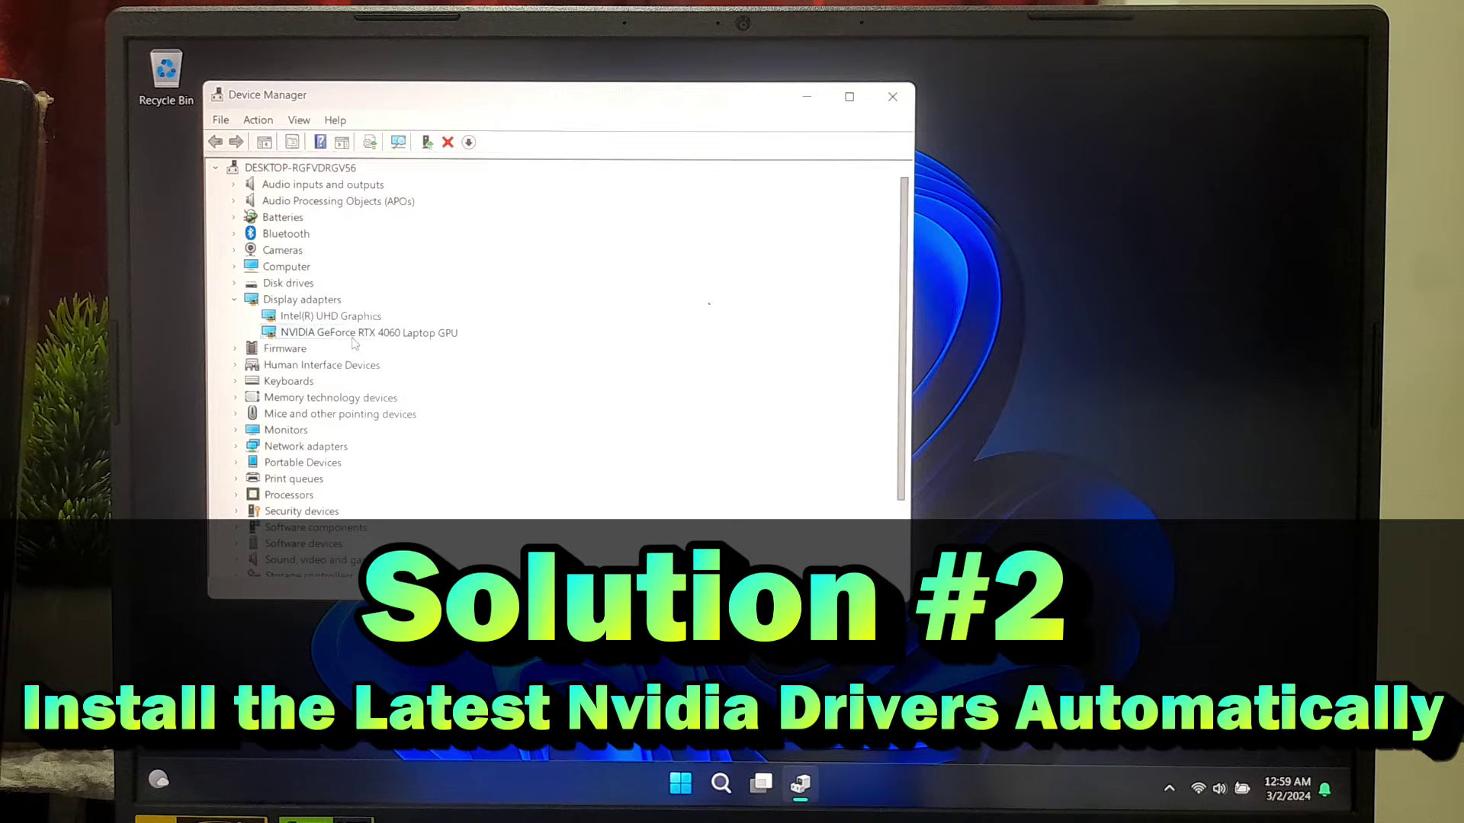
# Choose Uninstall for NVIDIA Graphics Driver 551.52 in Settings' installed apps, filtered to 'nvid'
pyautogui.press('super+i')
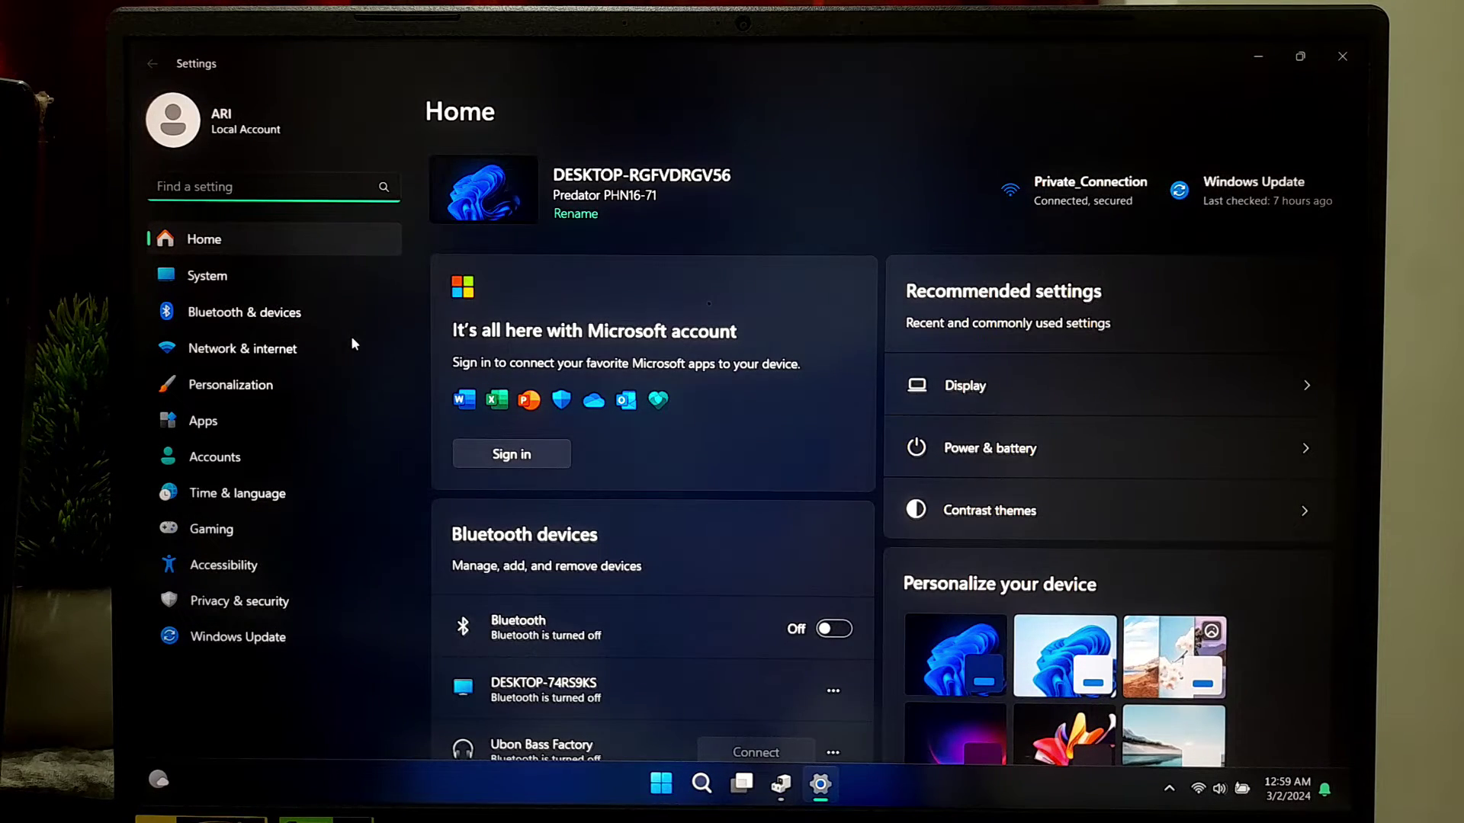
pyautogui.click(224, 426)
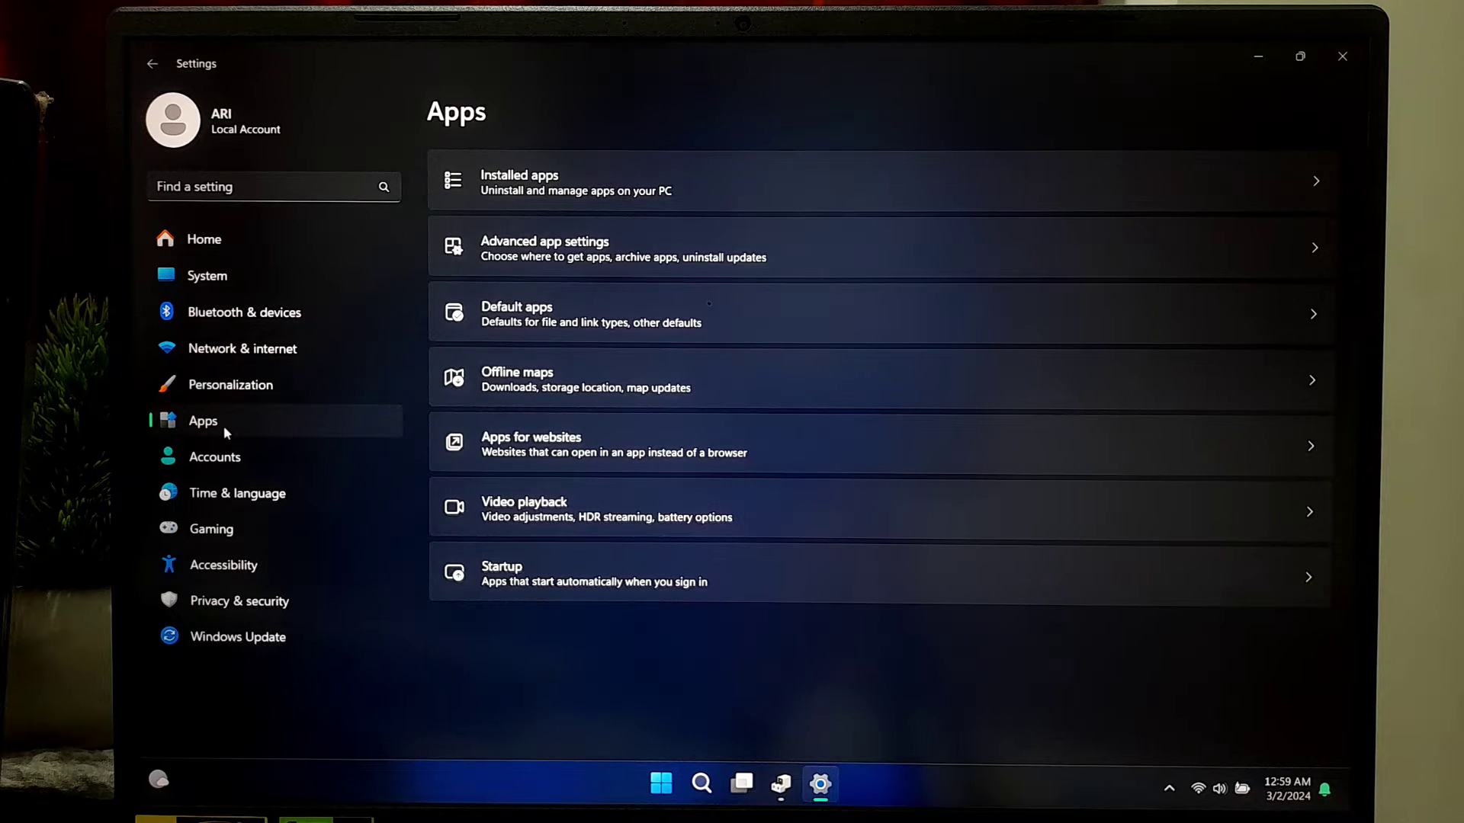
pyautogui.click(575, 189)
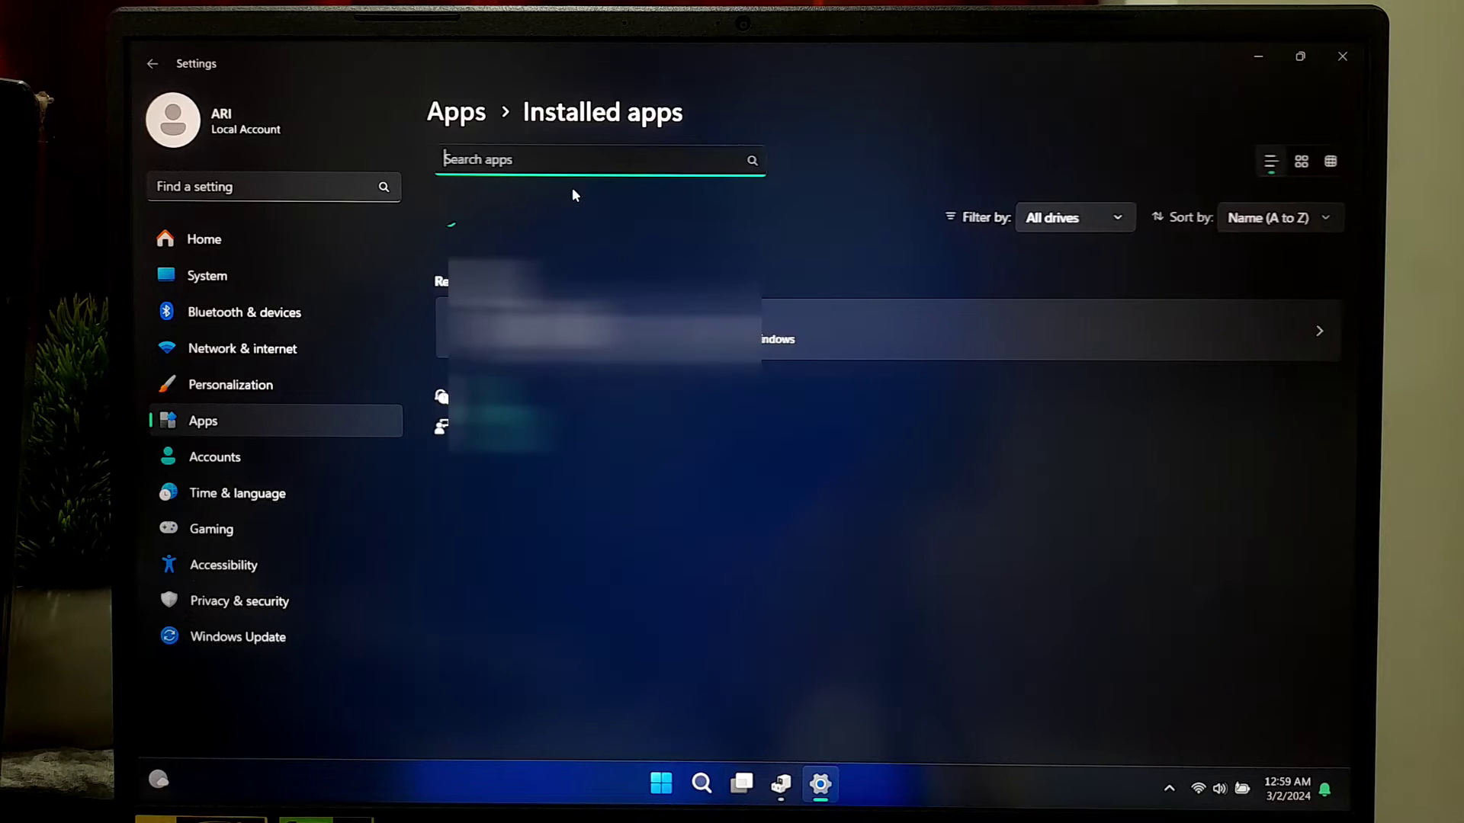
pyautogui.write('nvid')
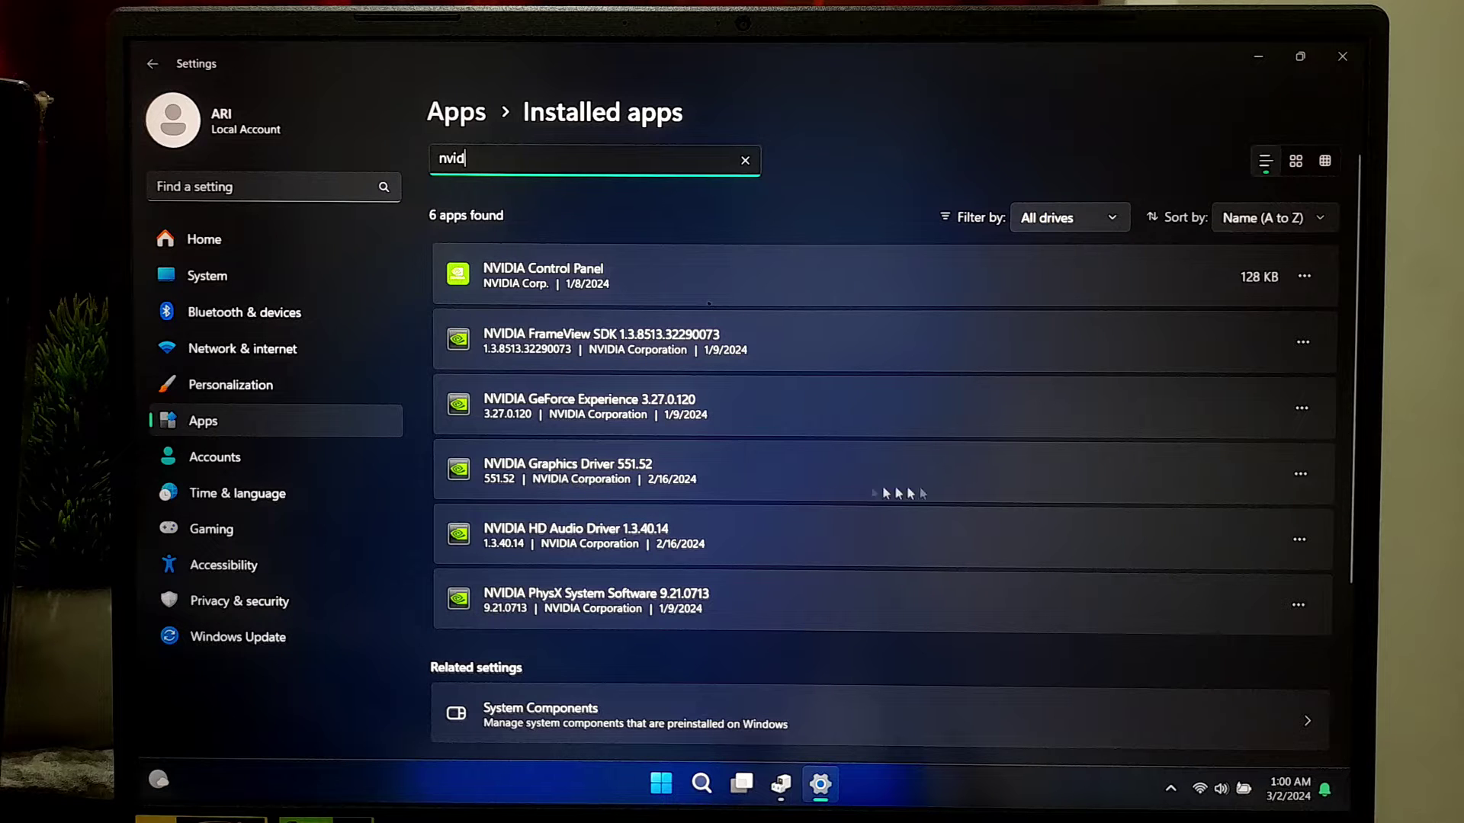
pyautogui.click(1300, 474)
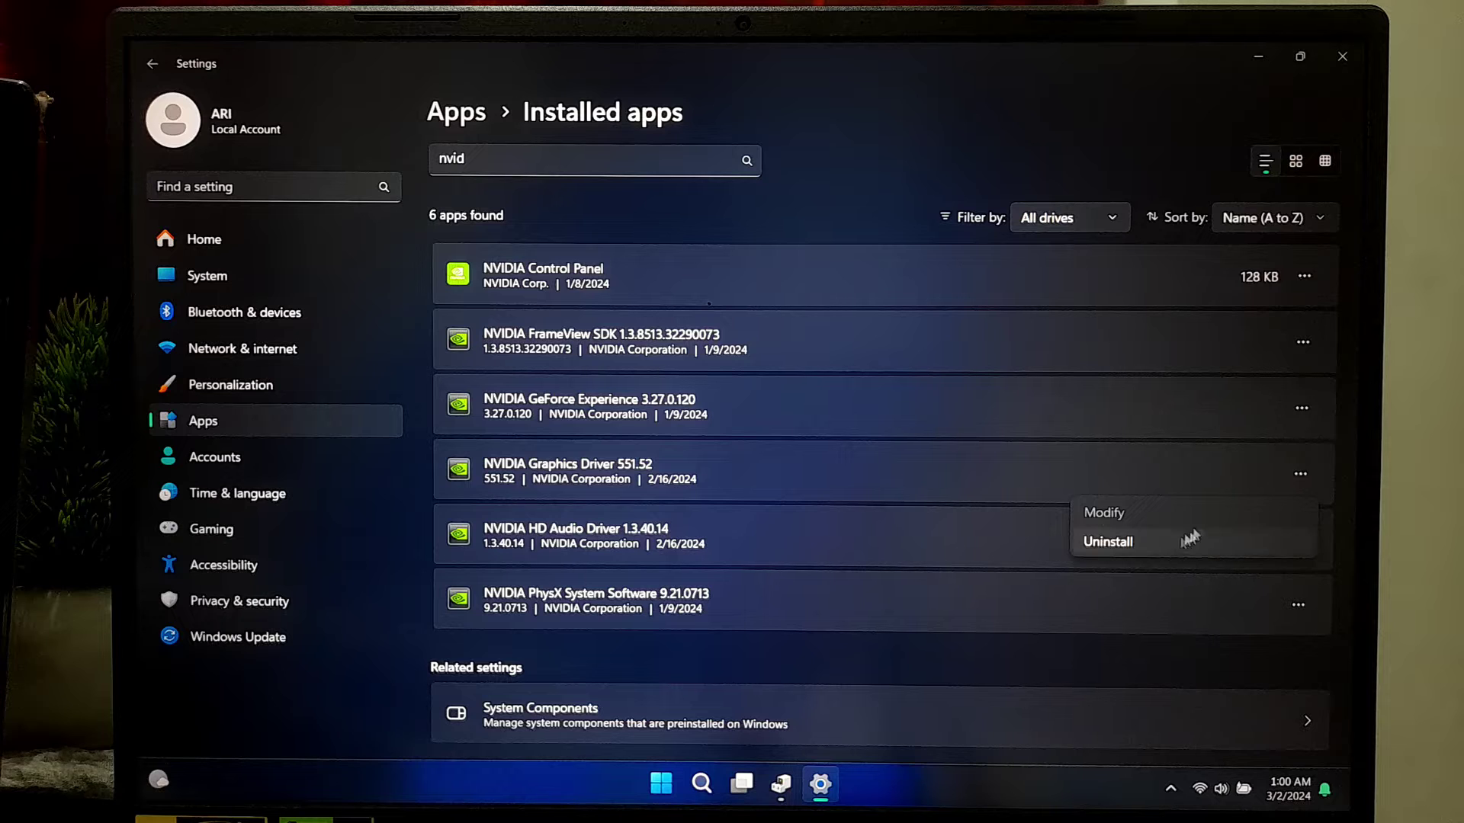
pyautogui.click(1111, 544)
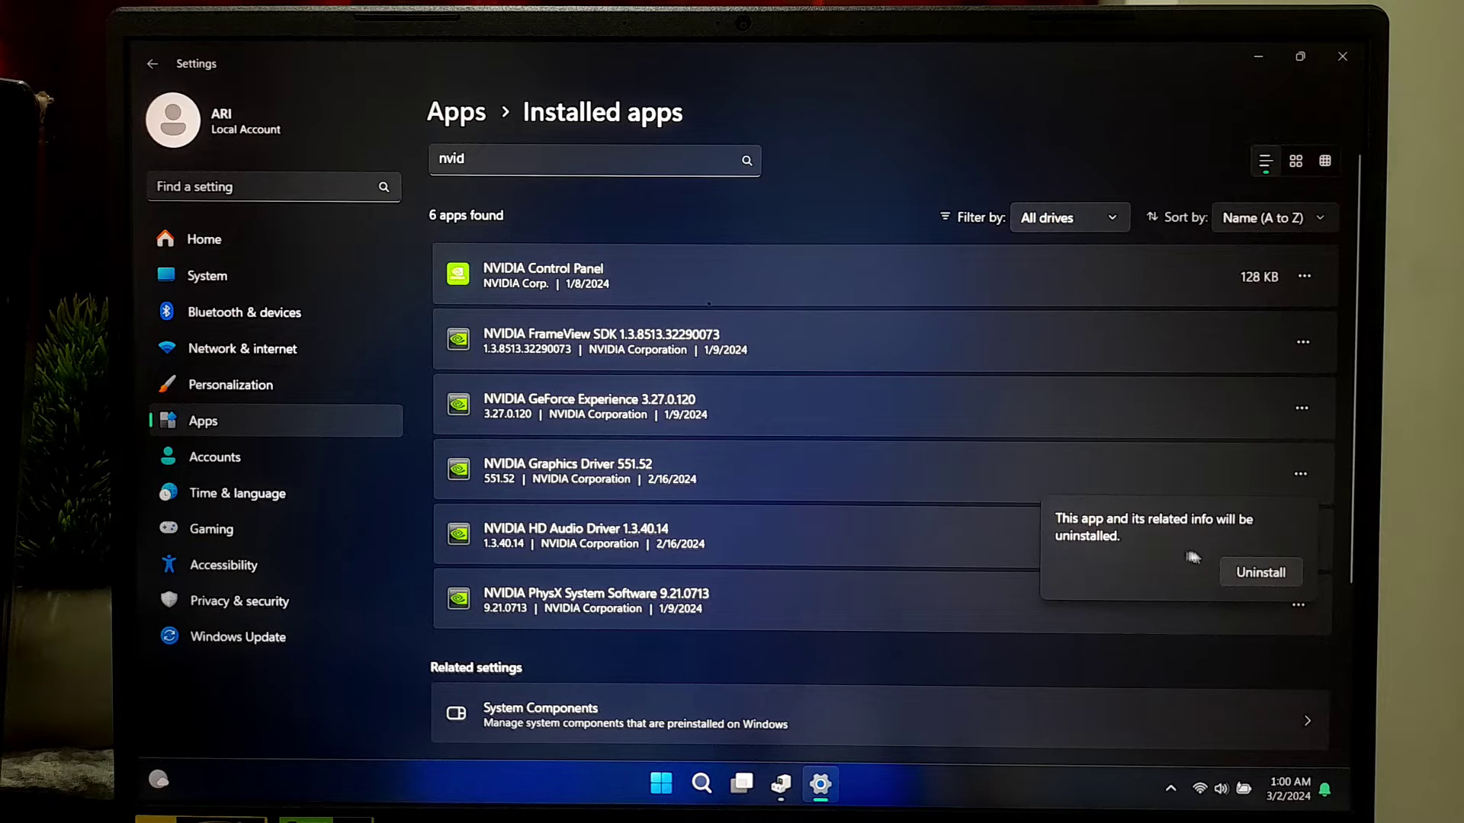
# Confirm removal of NVIDIA Graphics Driver 551.52 and restart the computer
pyautogui.click(1276, 571)
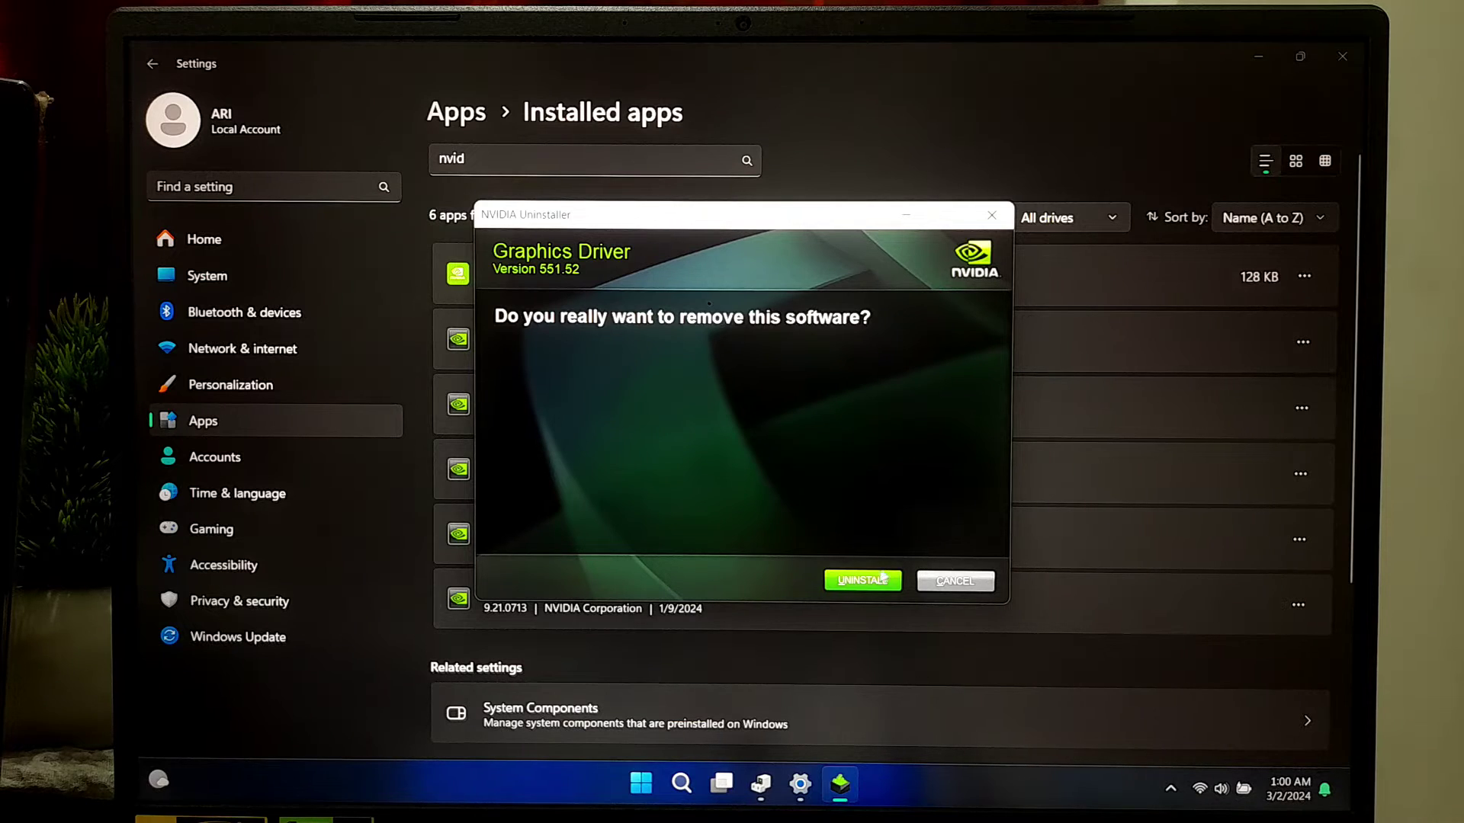
pyautogui.click(862, 581)
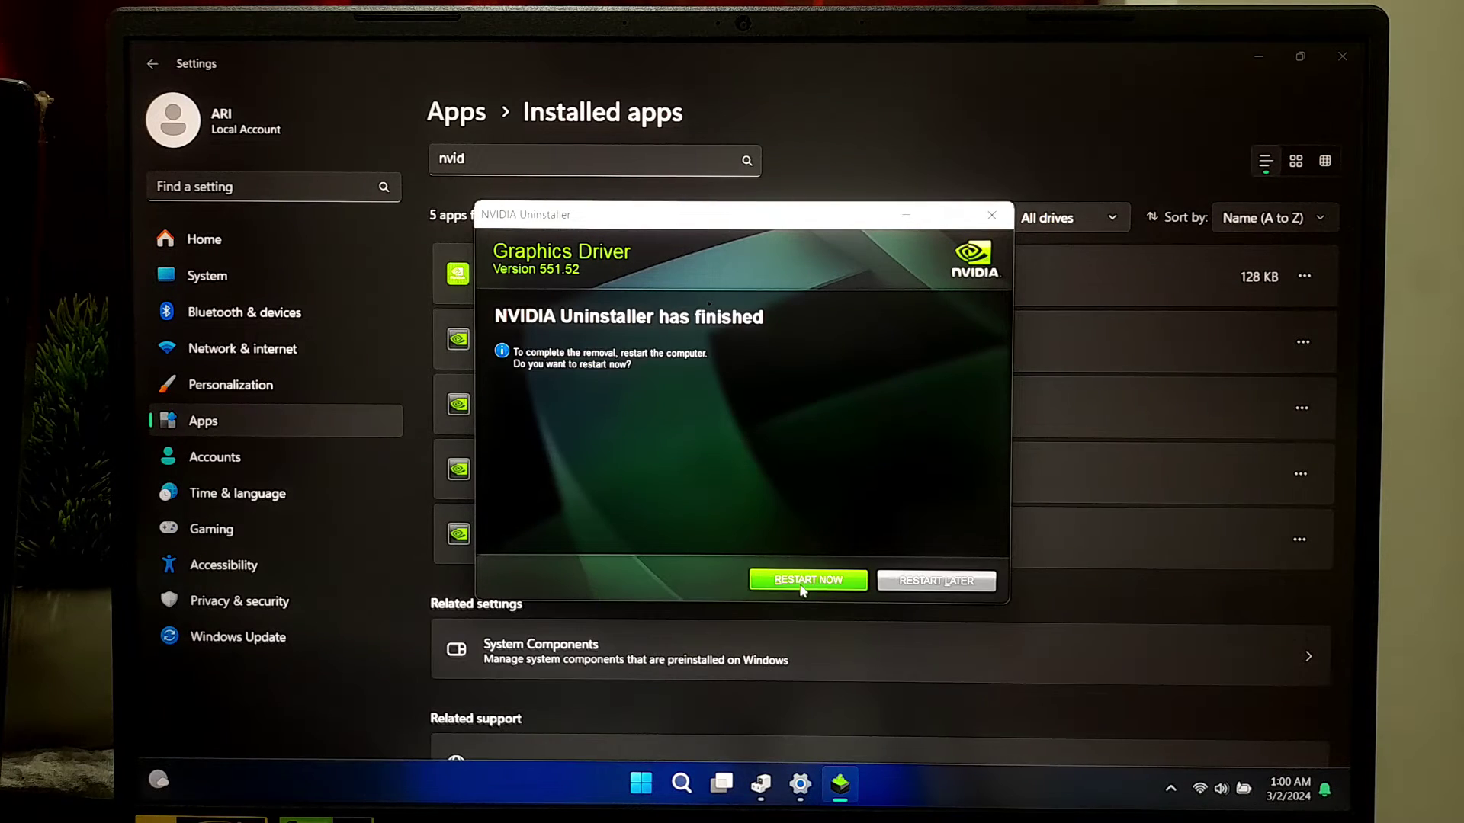
pyautogui.click(799, 581)
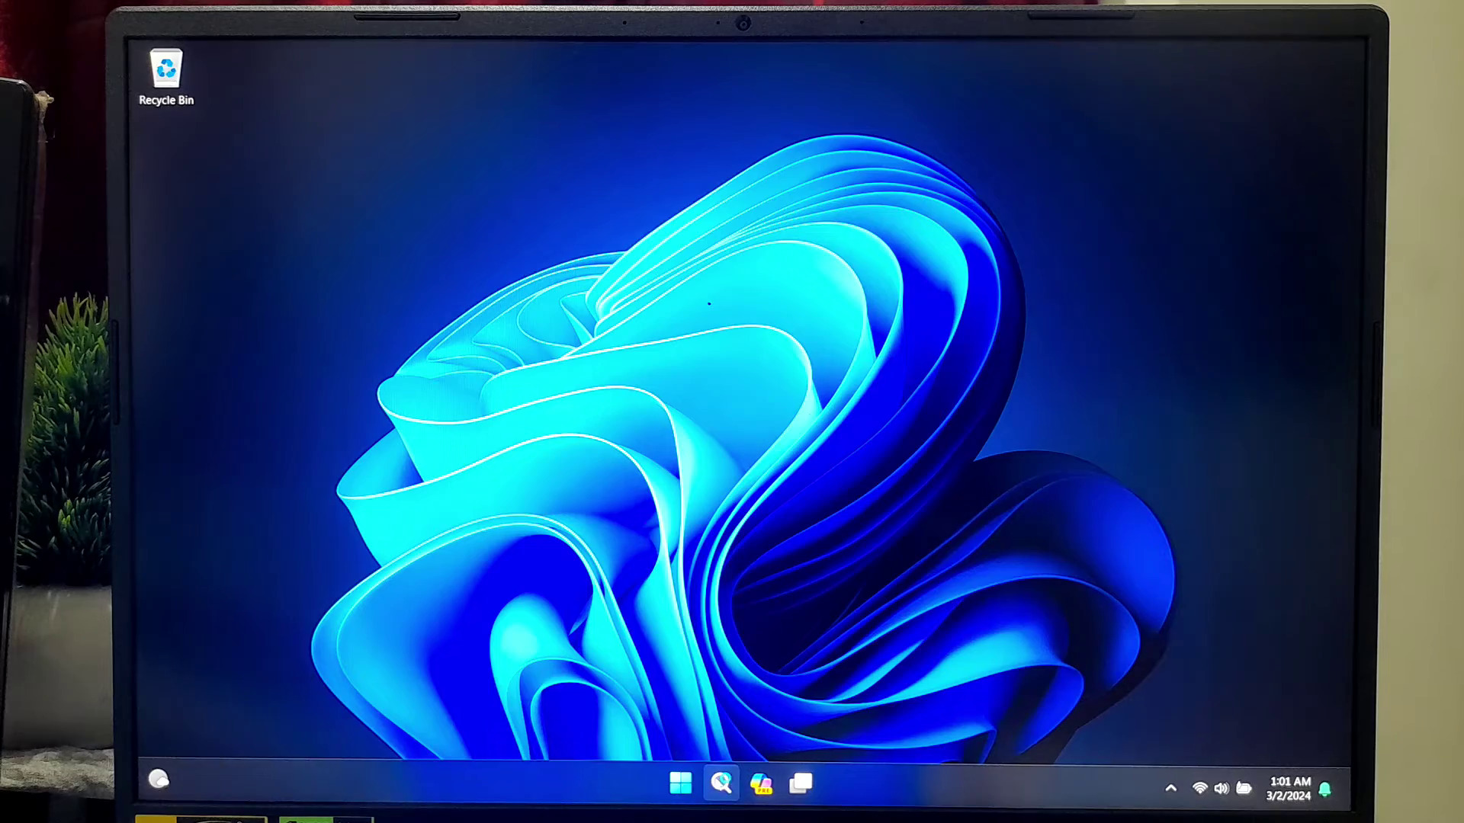
# Download the GeForce Experience installer from NVIDIA's GeForce Drivers page in Edge
pyautogui.press('super+s')
pyautogui.write('www.n')
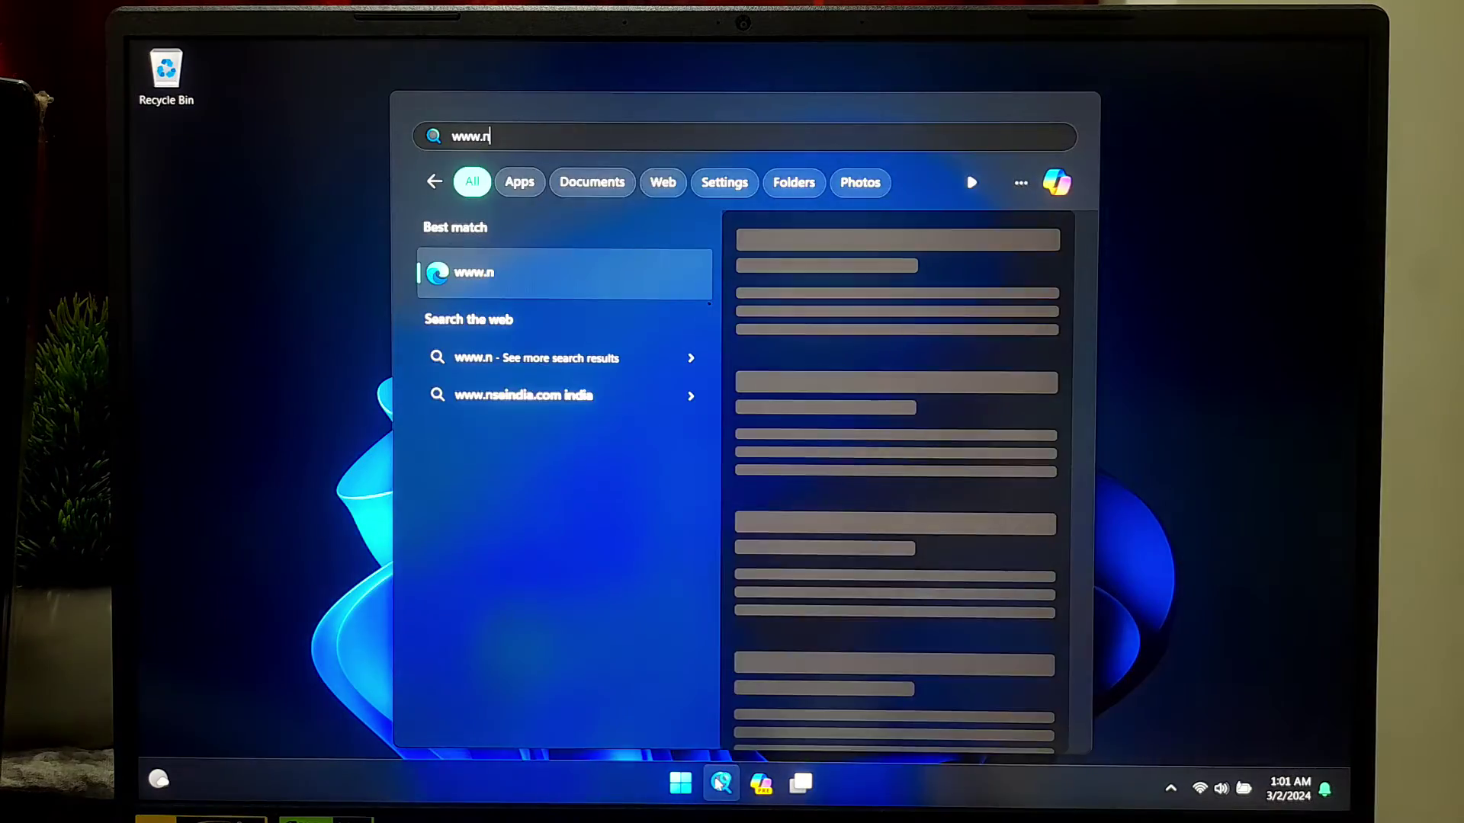
pyautogui.write('vidia.com')
pyautogui.press('Return')
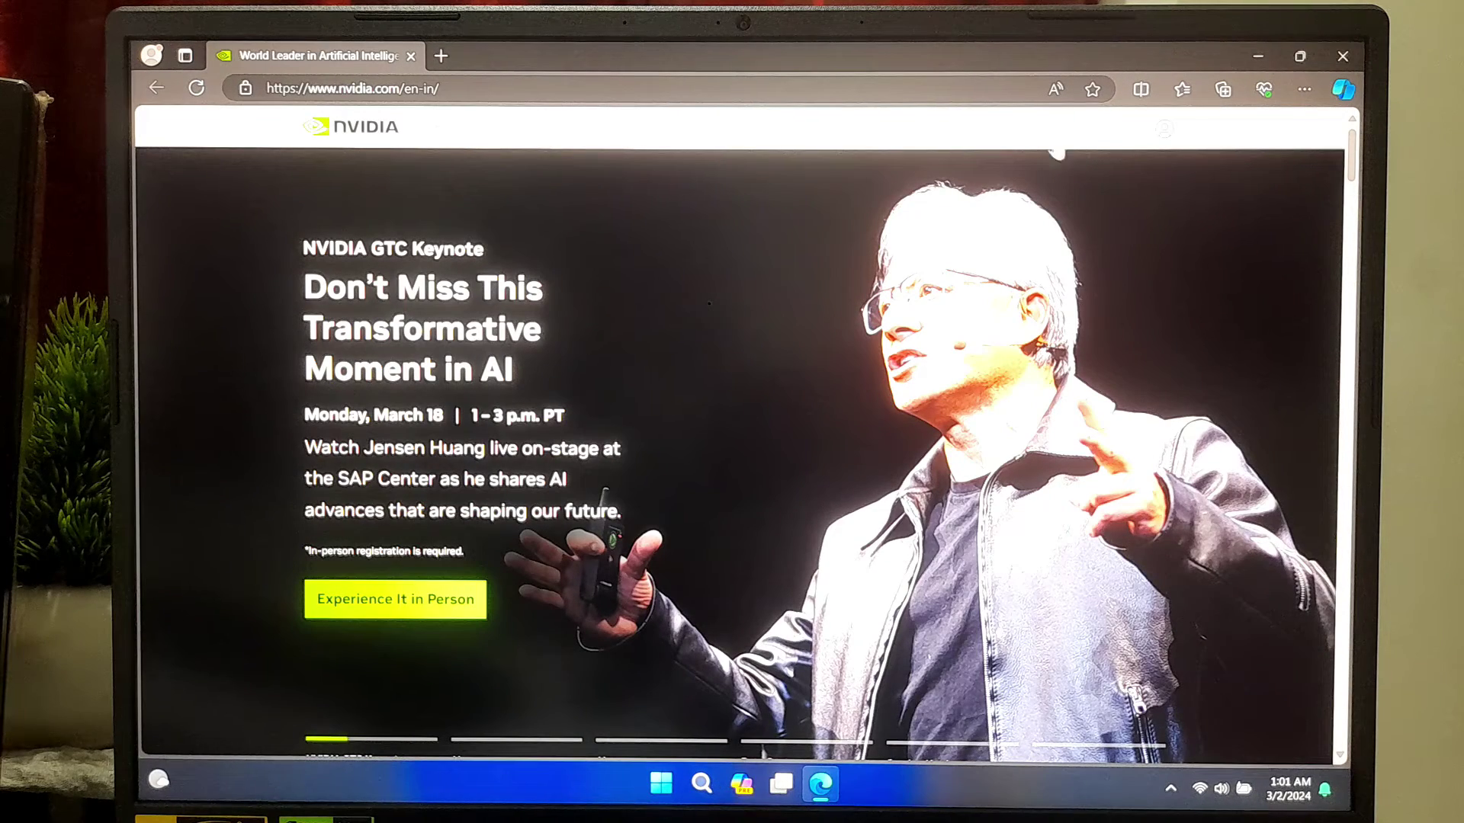
pyautogui.click(1058, 128)
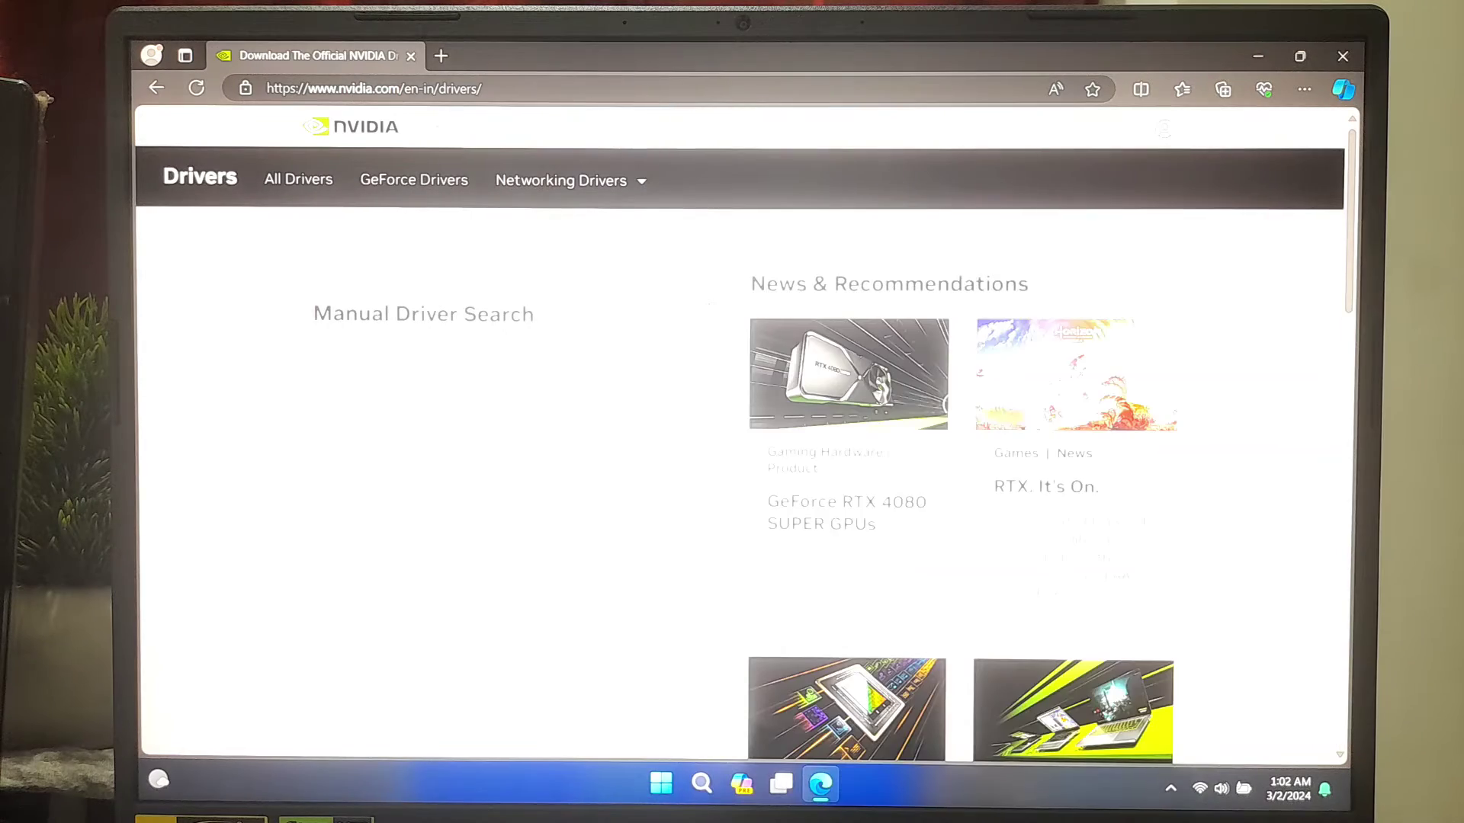
pyautogui.scroll(-1, 1016, 259)
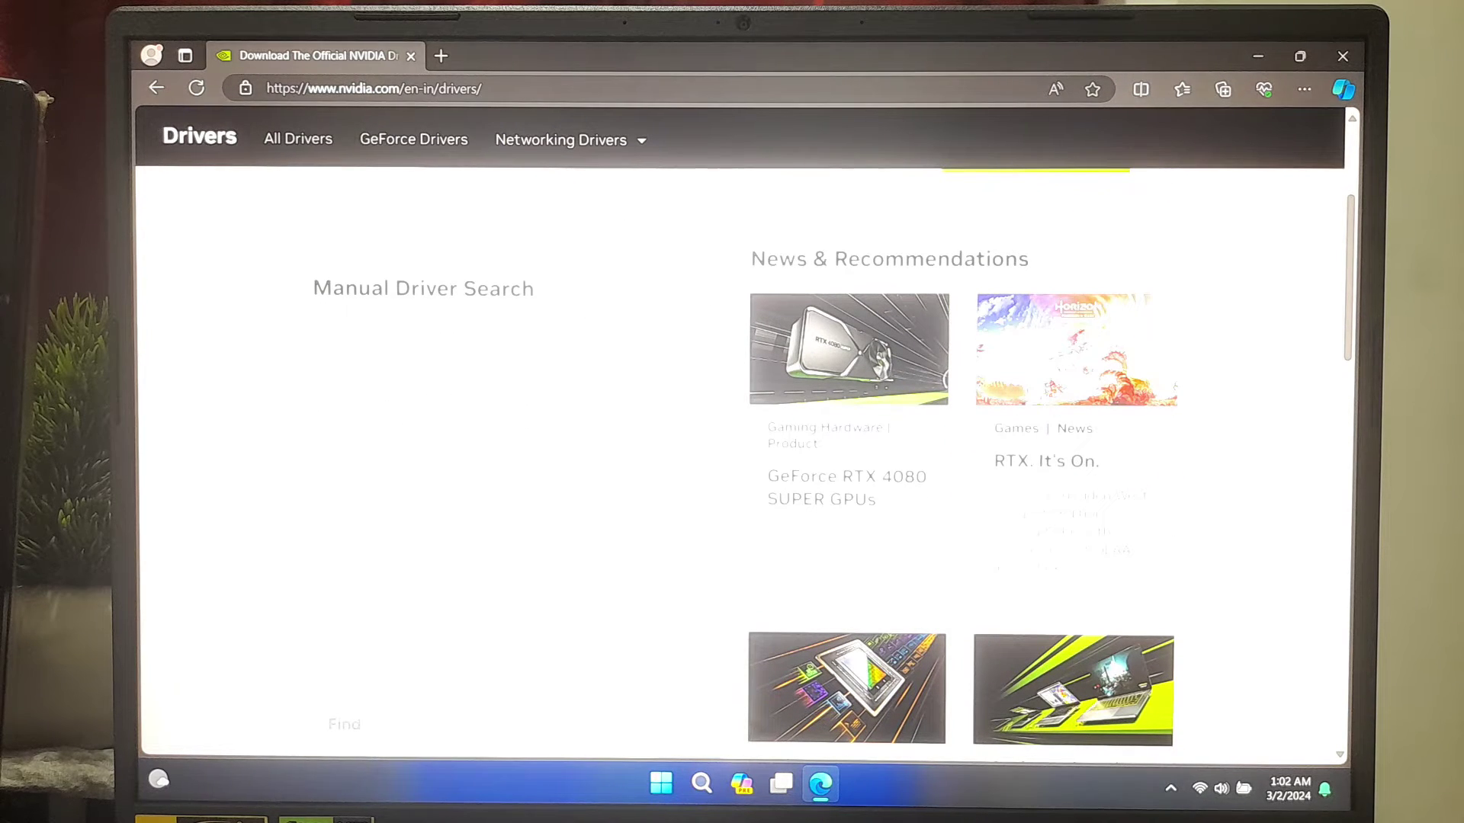
pyautogui.click(395, 142)
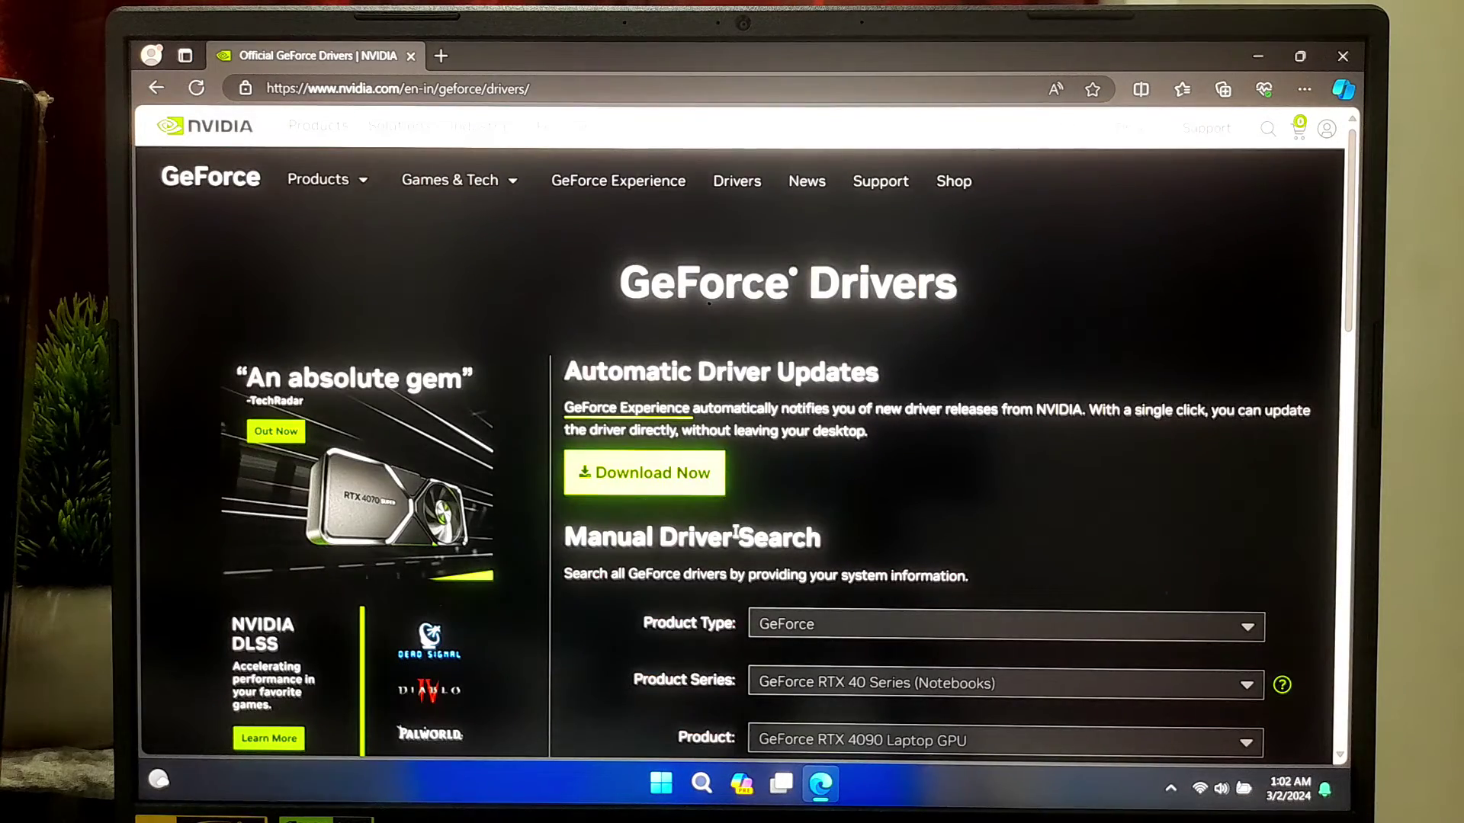
pyautogui.scroll(-3, 737, 532)
pyautogui.scroll(1, 790, 433)
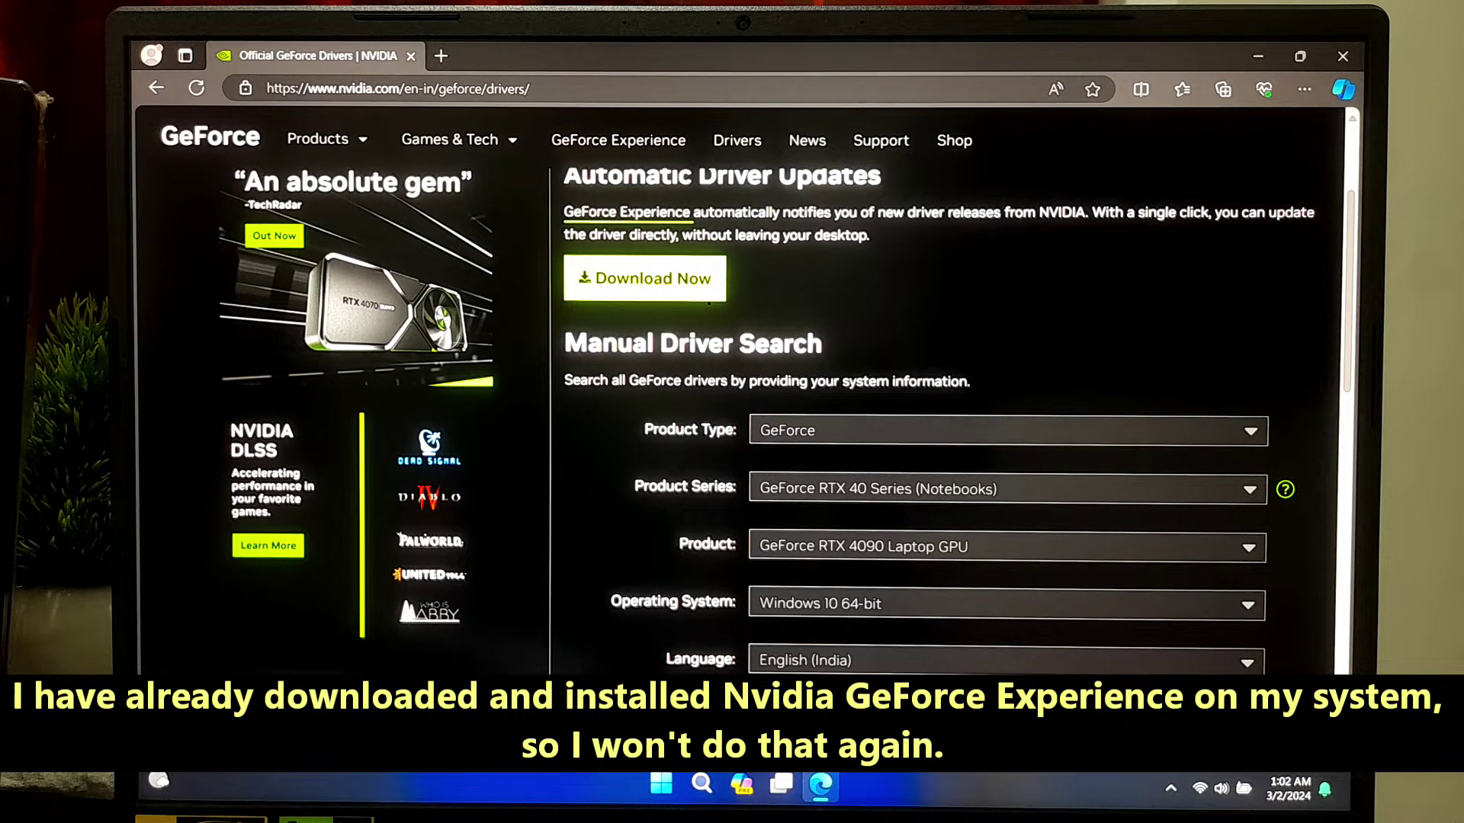
pyautogui.click(709, 299)
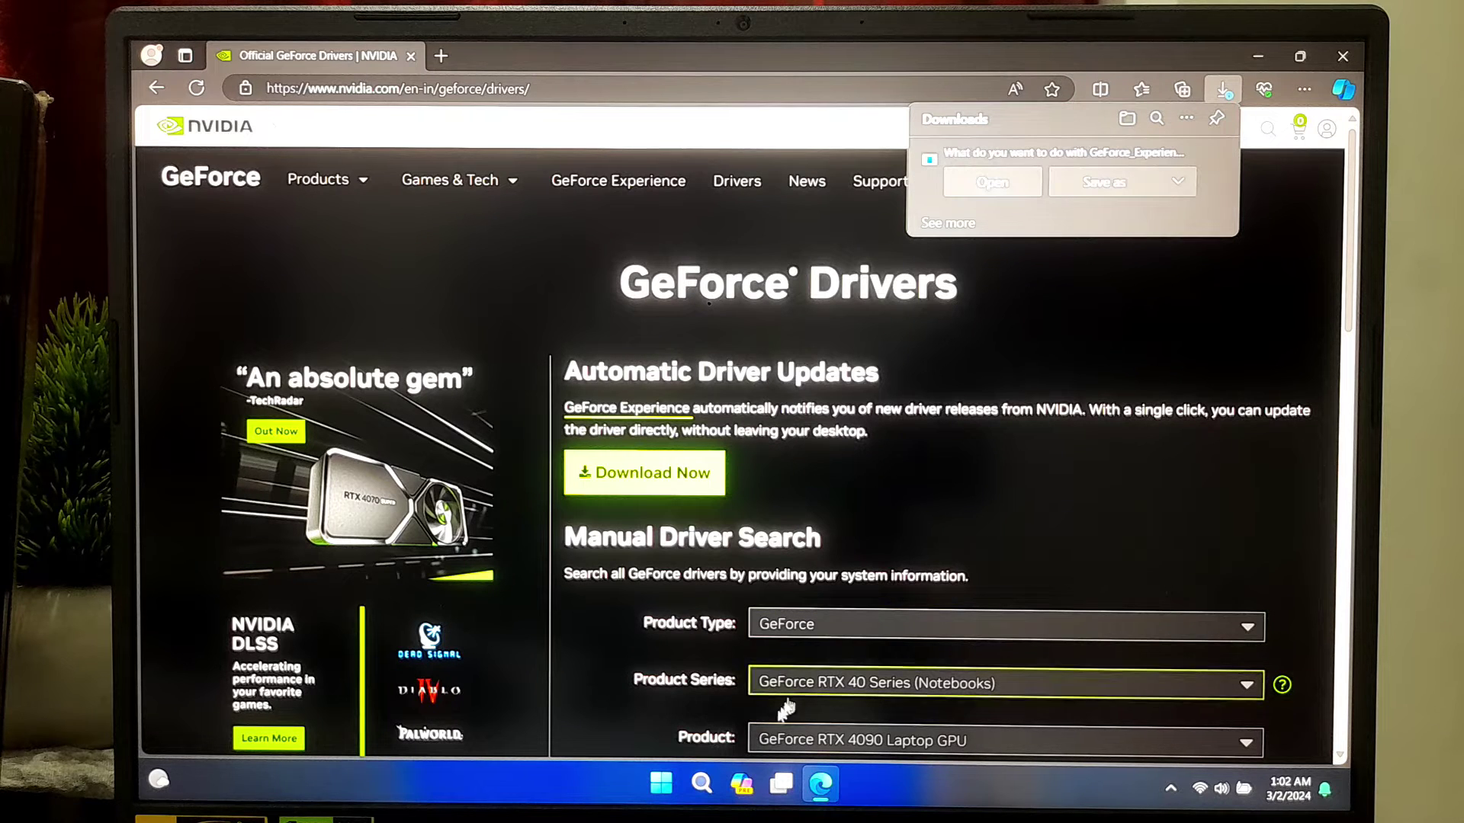
# Launch GeForce Experience, sign in with email and password, and continue to fetch the driver
pyautogui.click(702, 784)
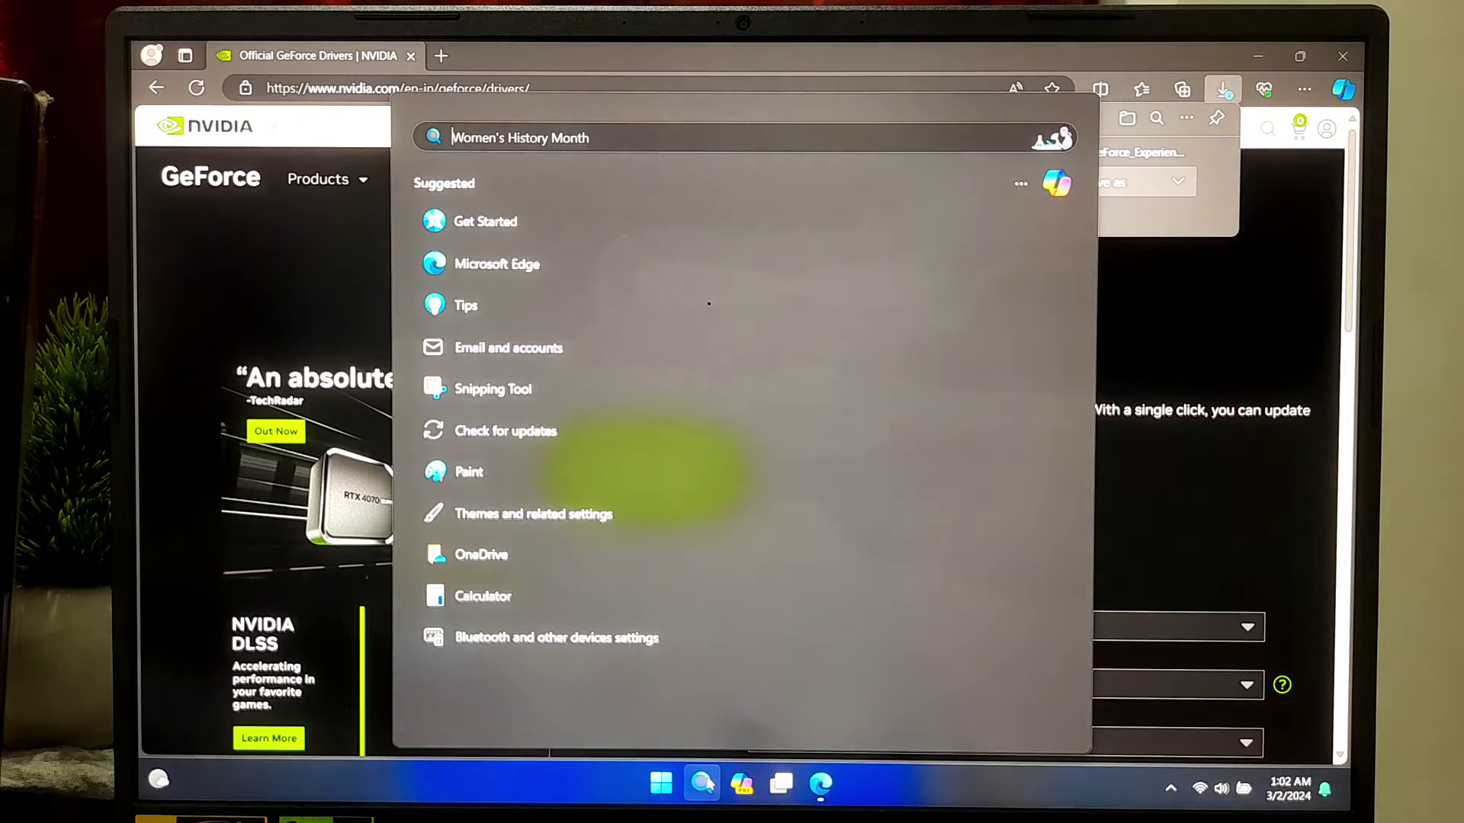
pyautogui.write('get Help')
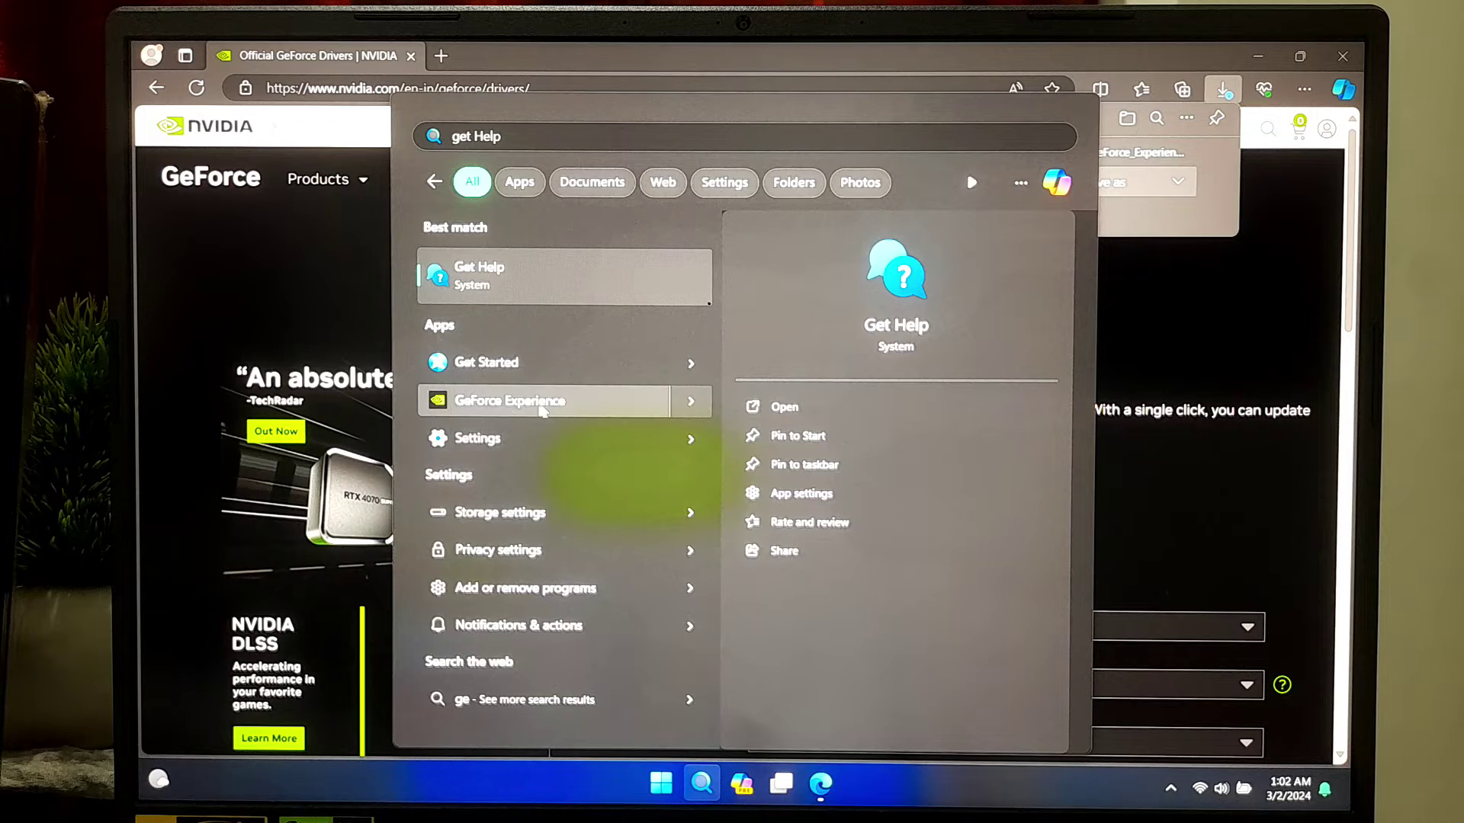
pyautogui.click(542, 405)
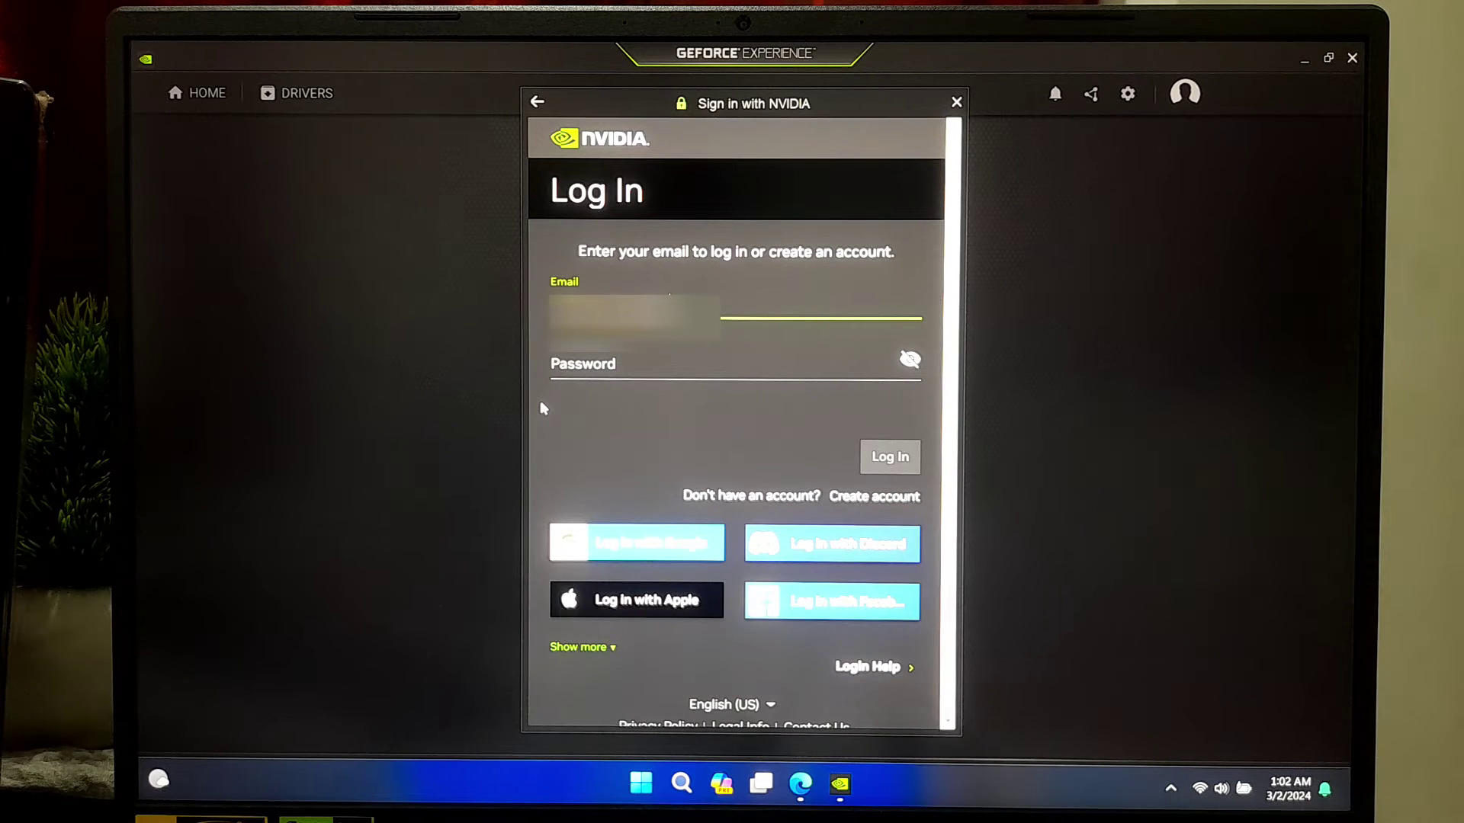
pyautogui.write('.com')
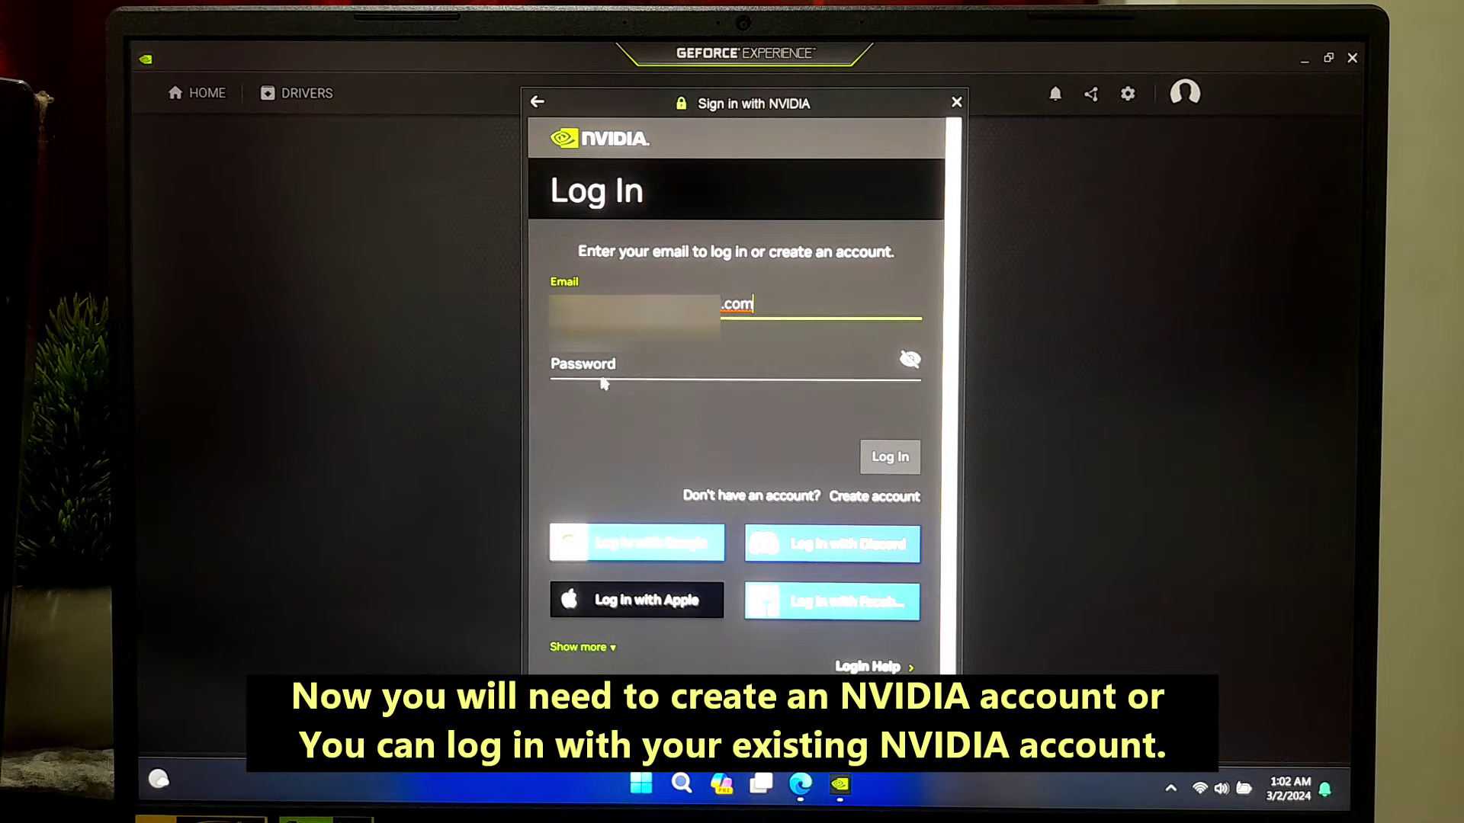
pyautogui.click(606, 368)
pyautogui.write('****')
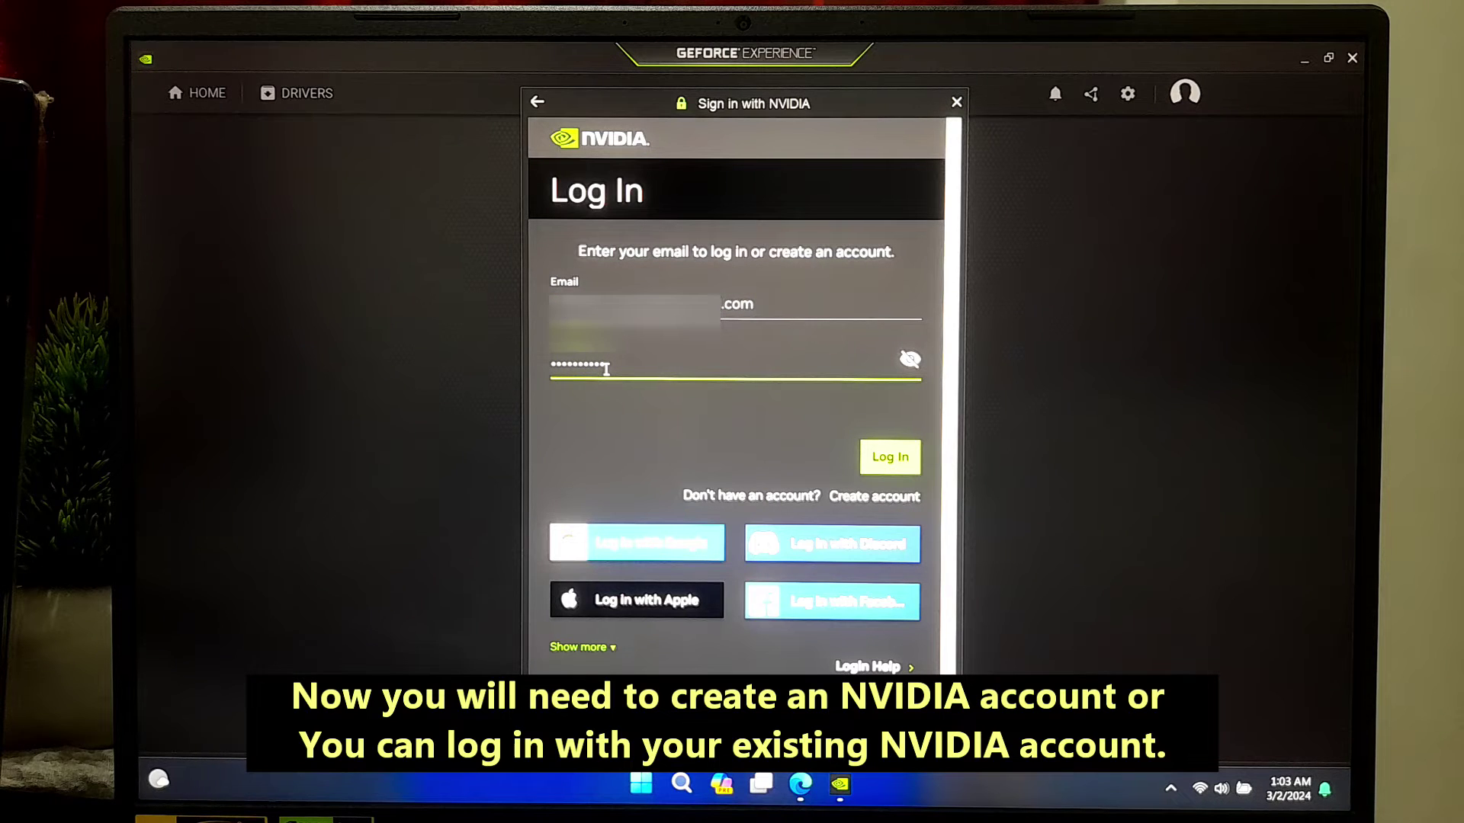
pyautogui.write('****')
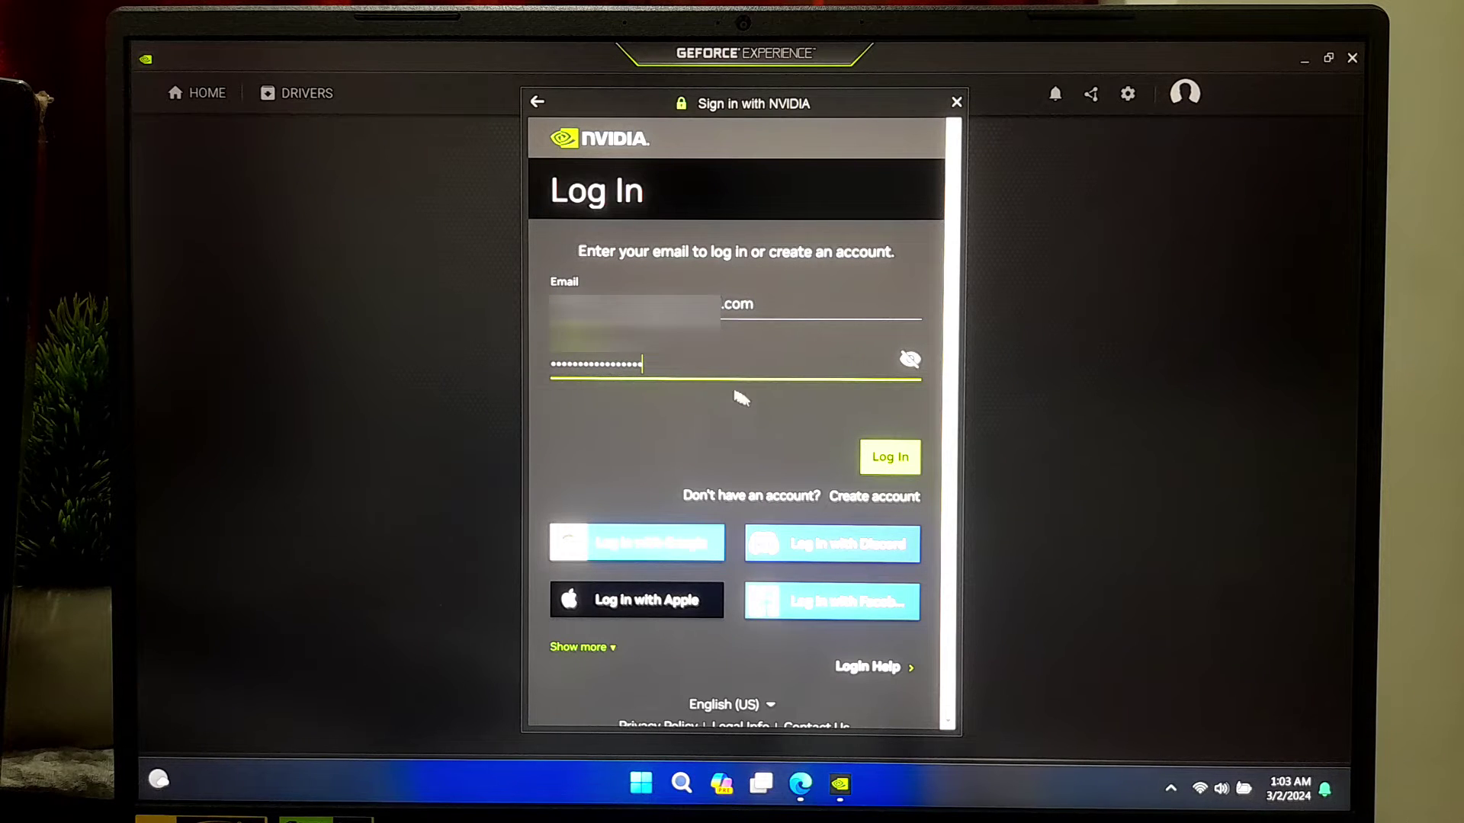
pyautogui.click(905, 458)
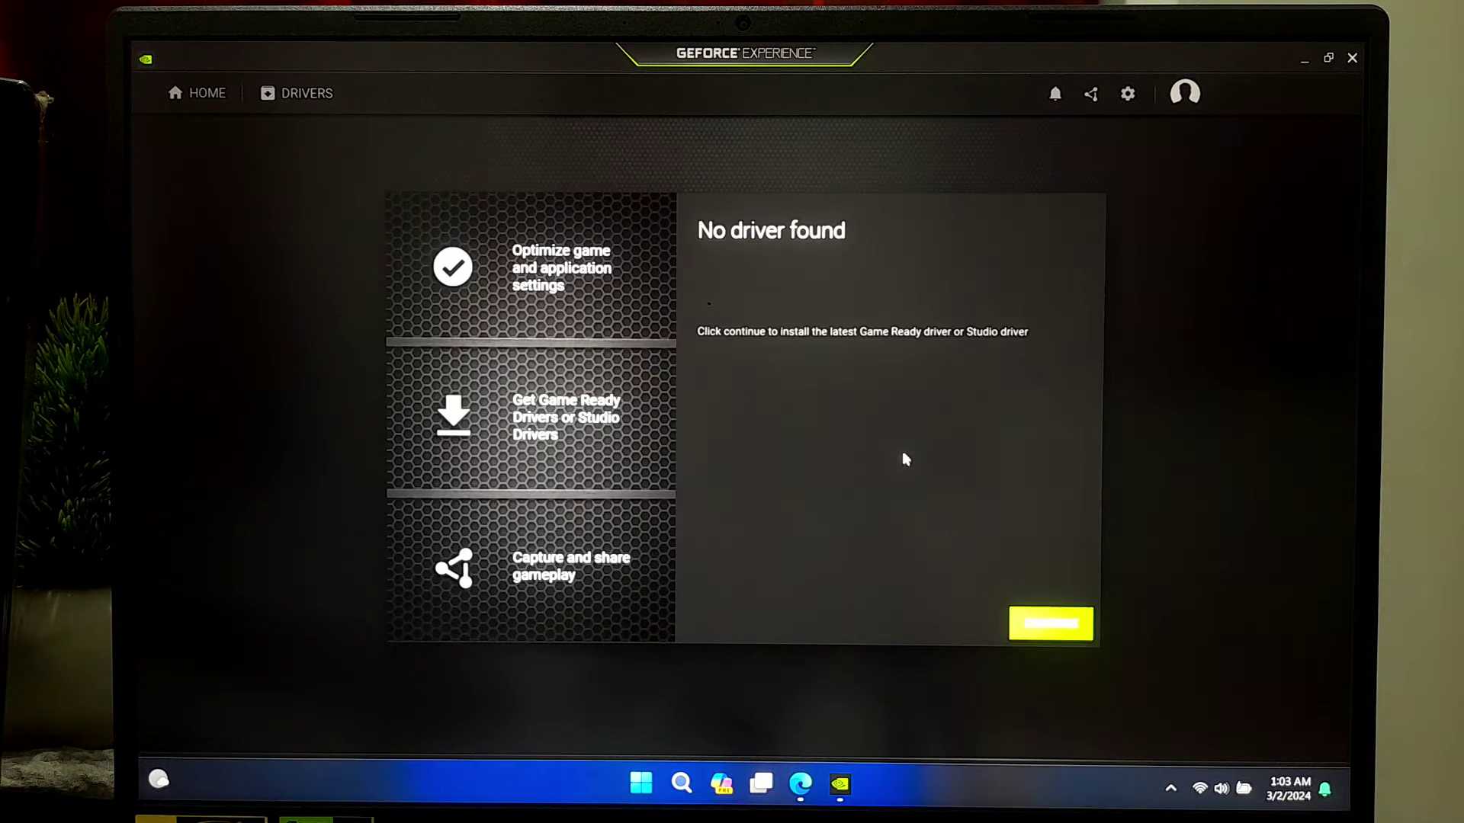
pyautogui.click(1050, 624)
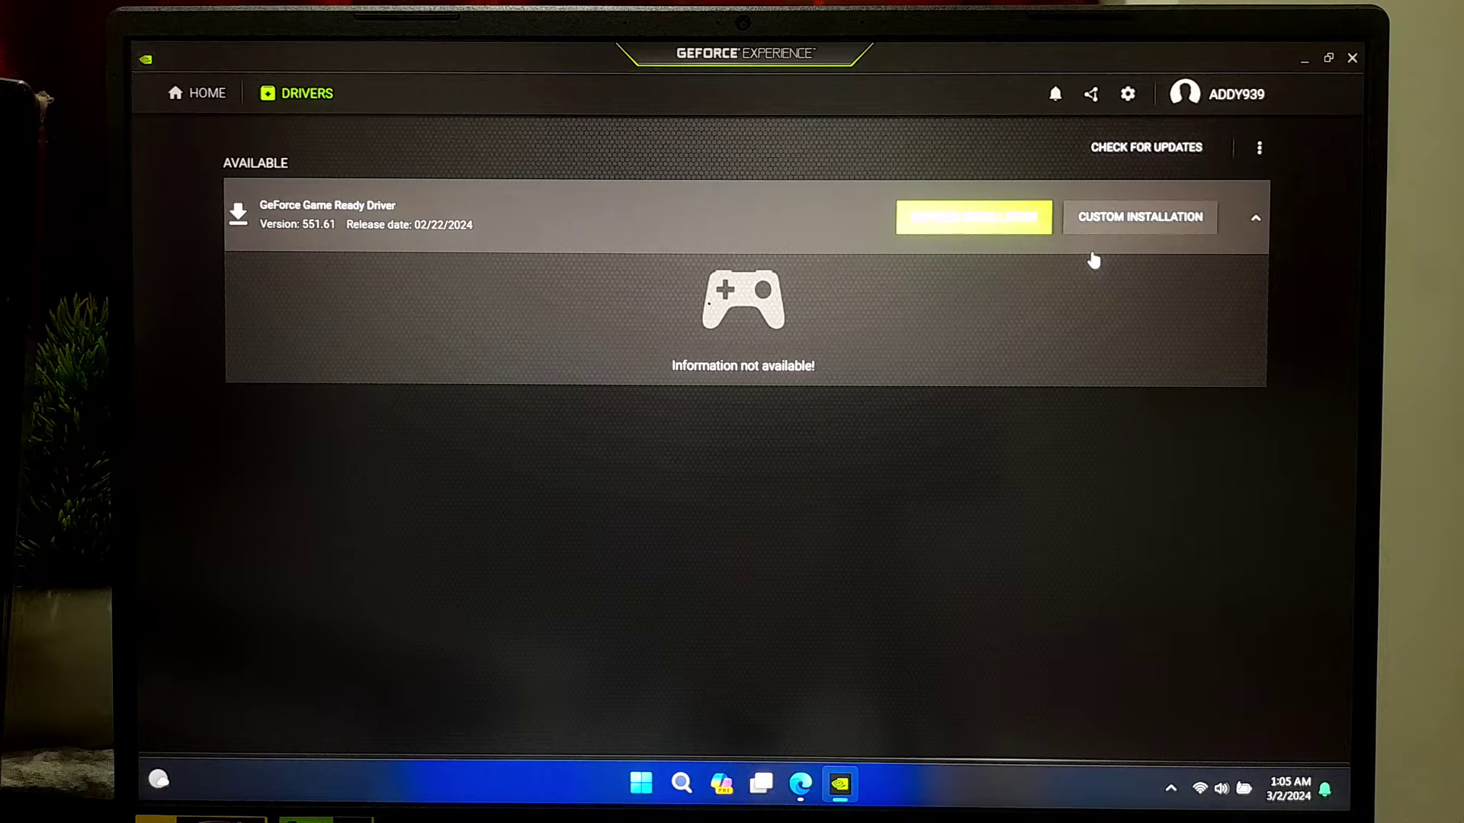
# Choose custom installation for GeForce Game Ready Driver 551.61
pyautogui.click(1127, 227)
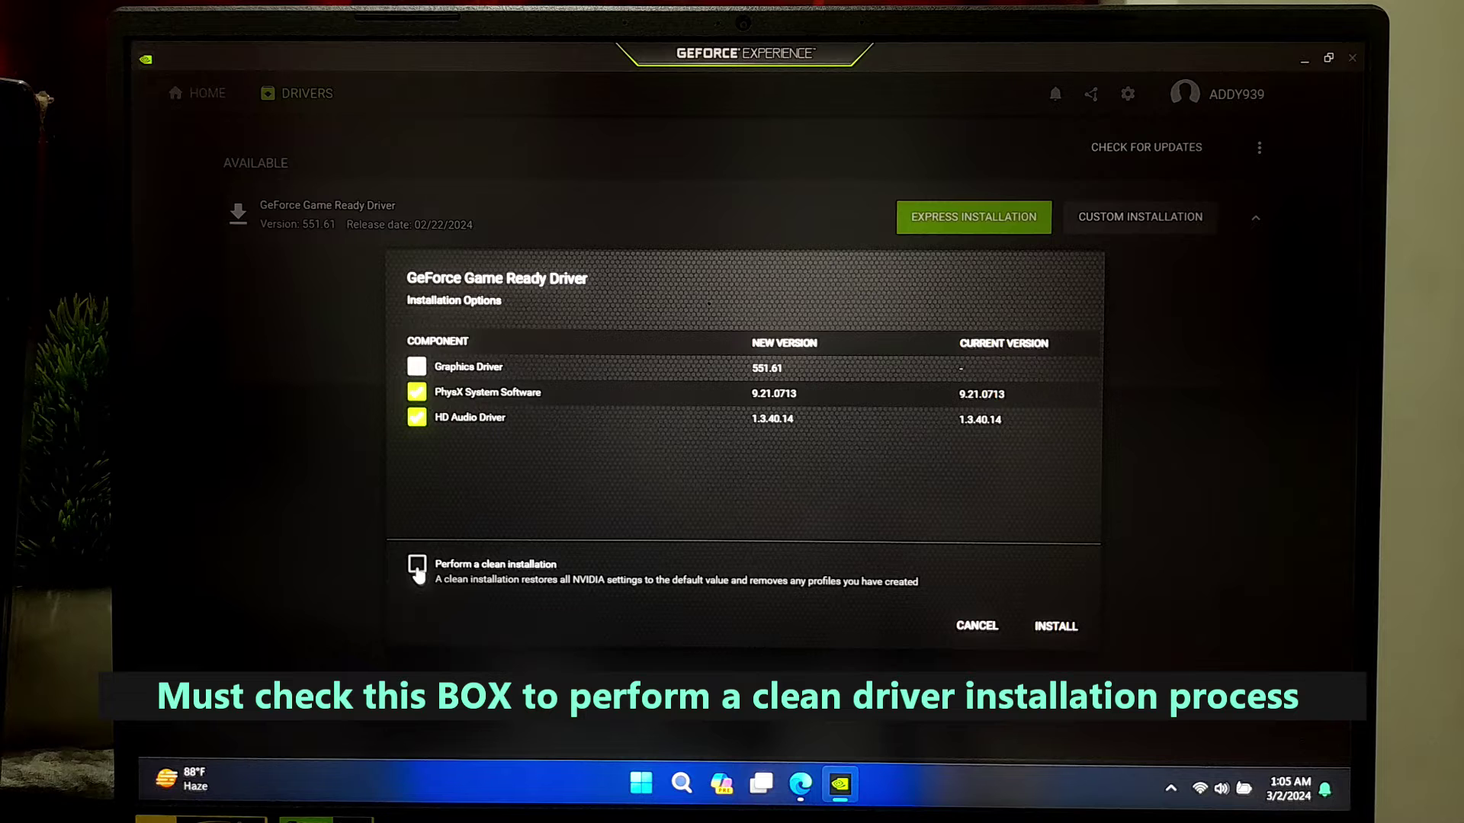
# Clean-install Game Ready Driver 551.61 and dismiss the installation summary
pyautogui.click(417, 568)
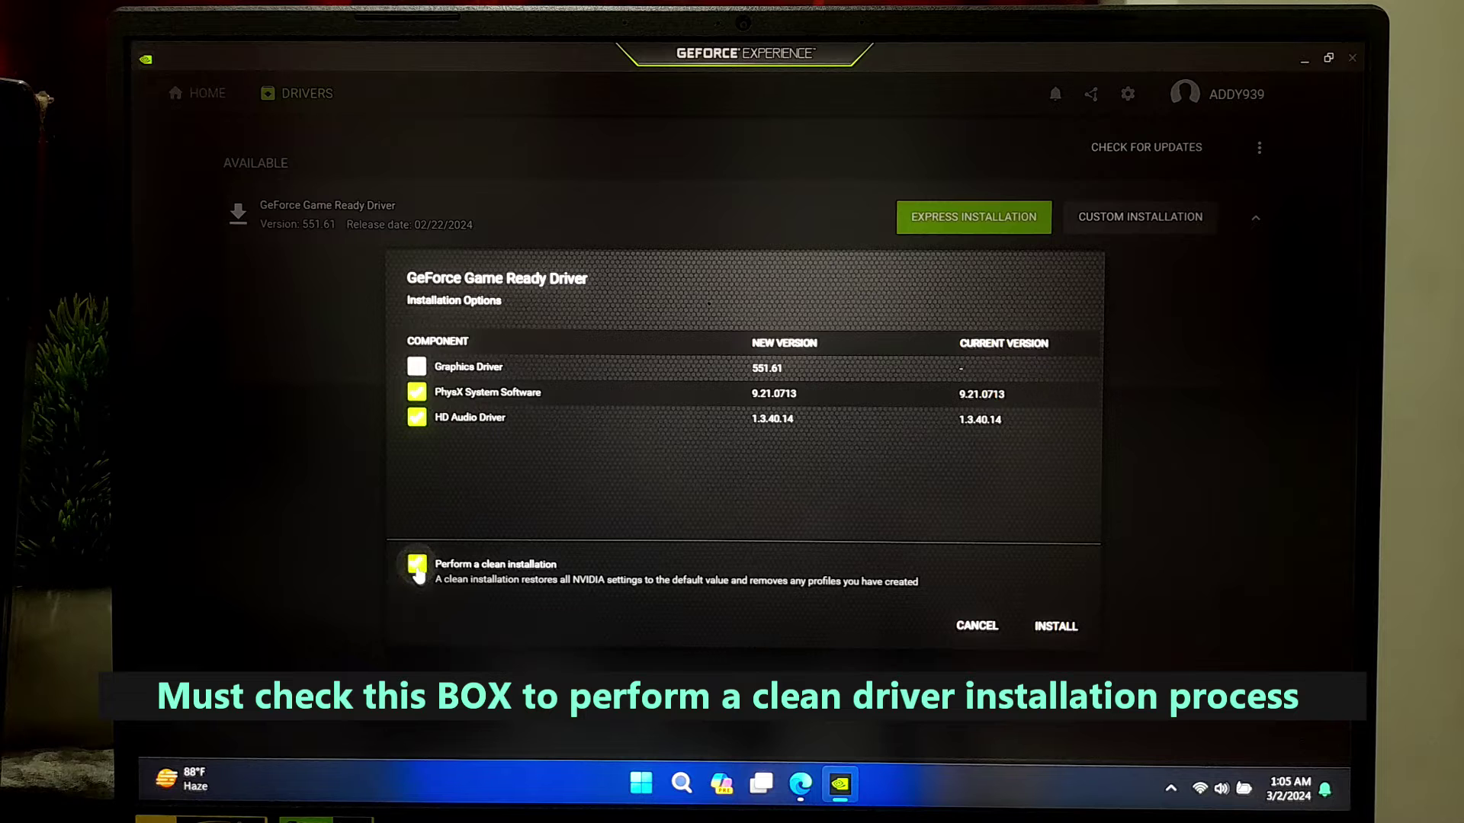
pyautogui.click(1056, 629)
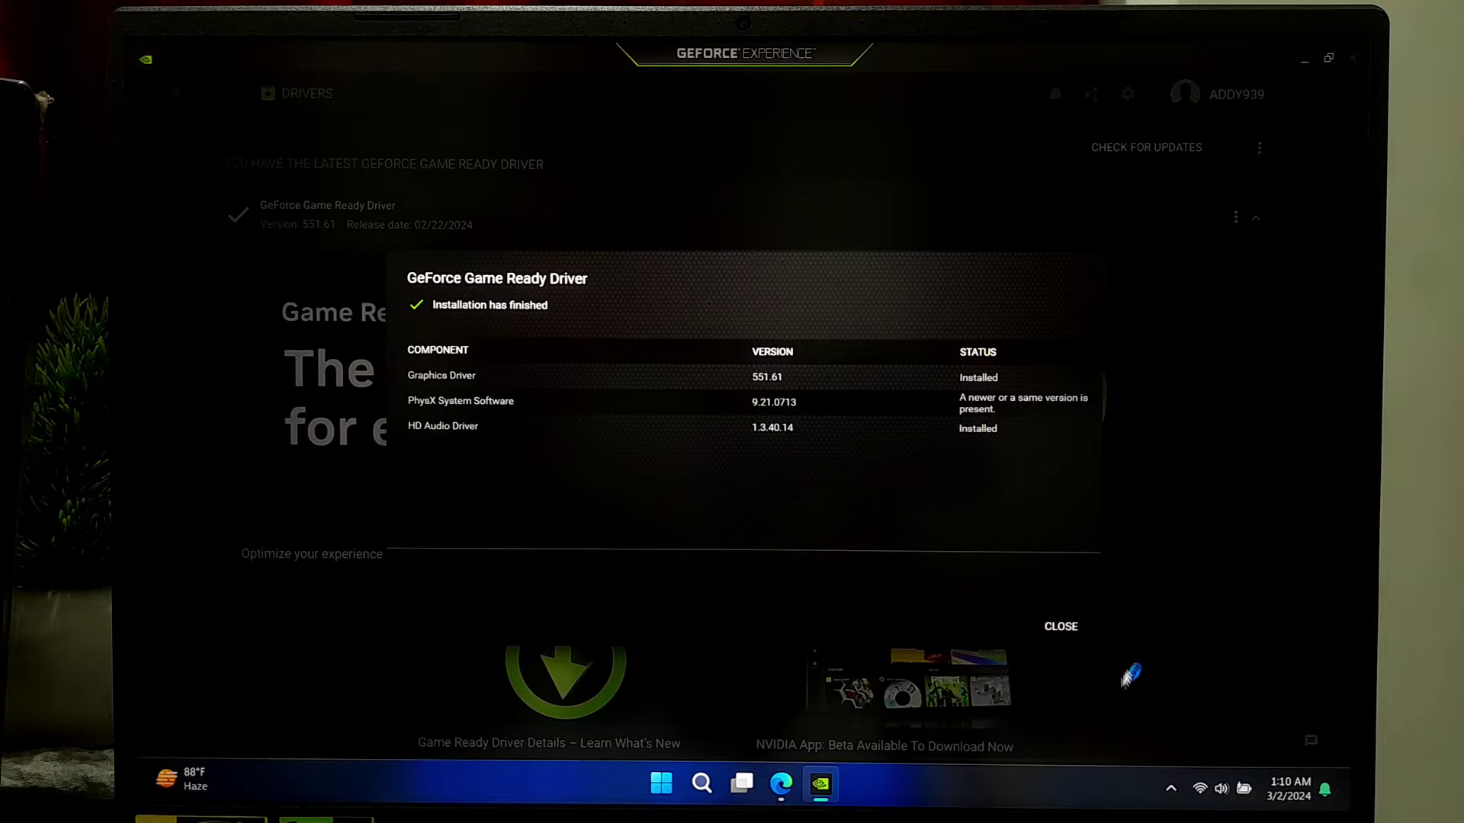
pyautogui.click(1061, 626)
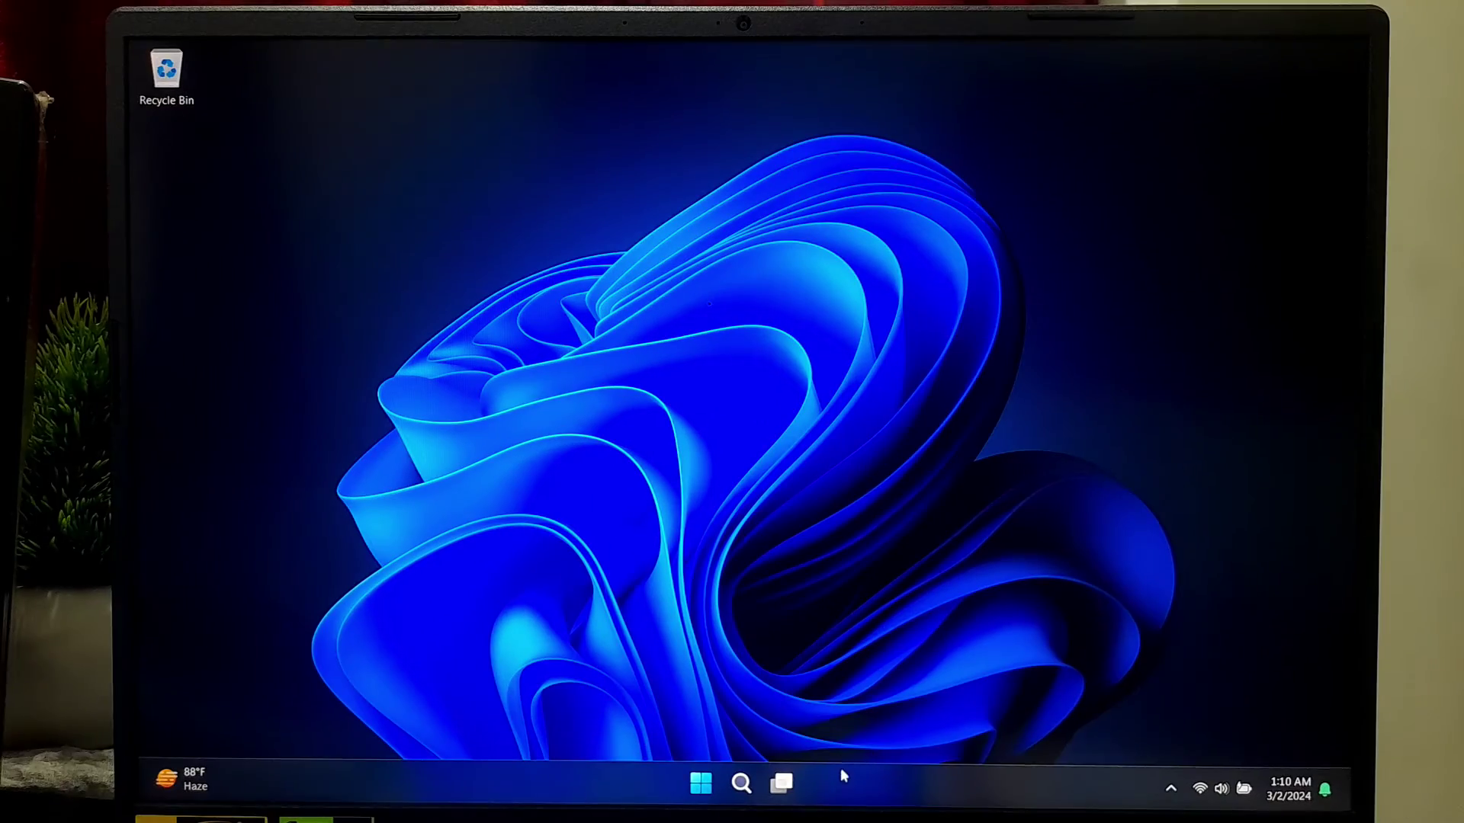
# Check Task Manager's Performance view lists the RTX 4060 as GPU 1 with driver 31.0.15.5161
pyautogui.rightClick(840, 768)
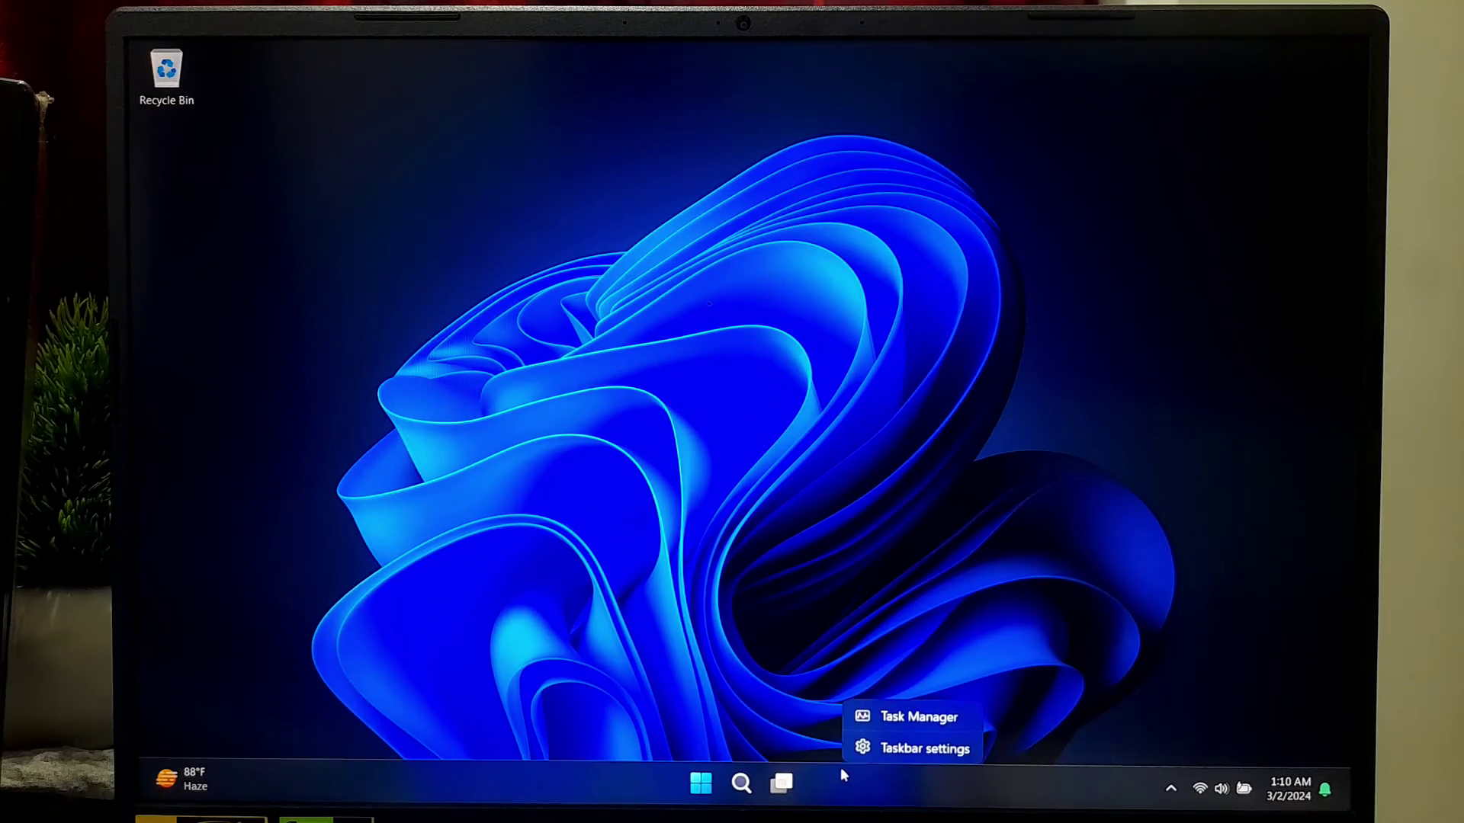
pyautogui.click(860, 718)
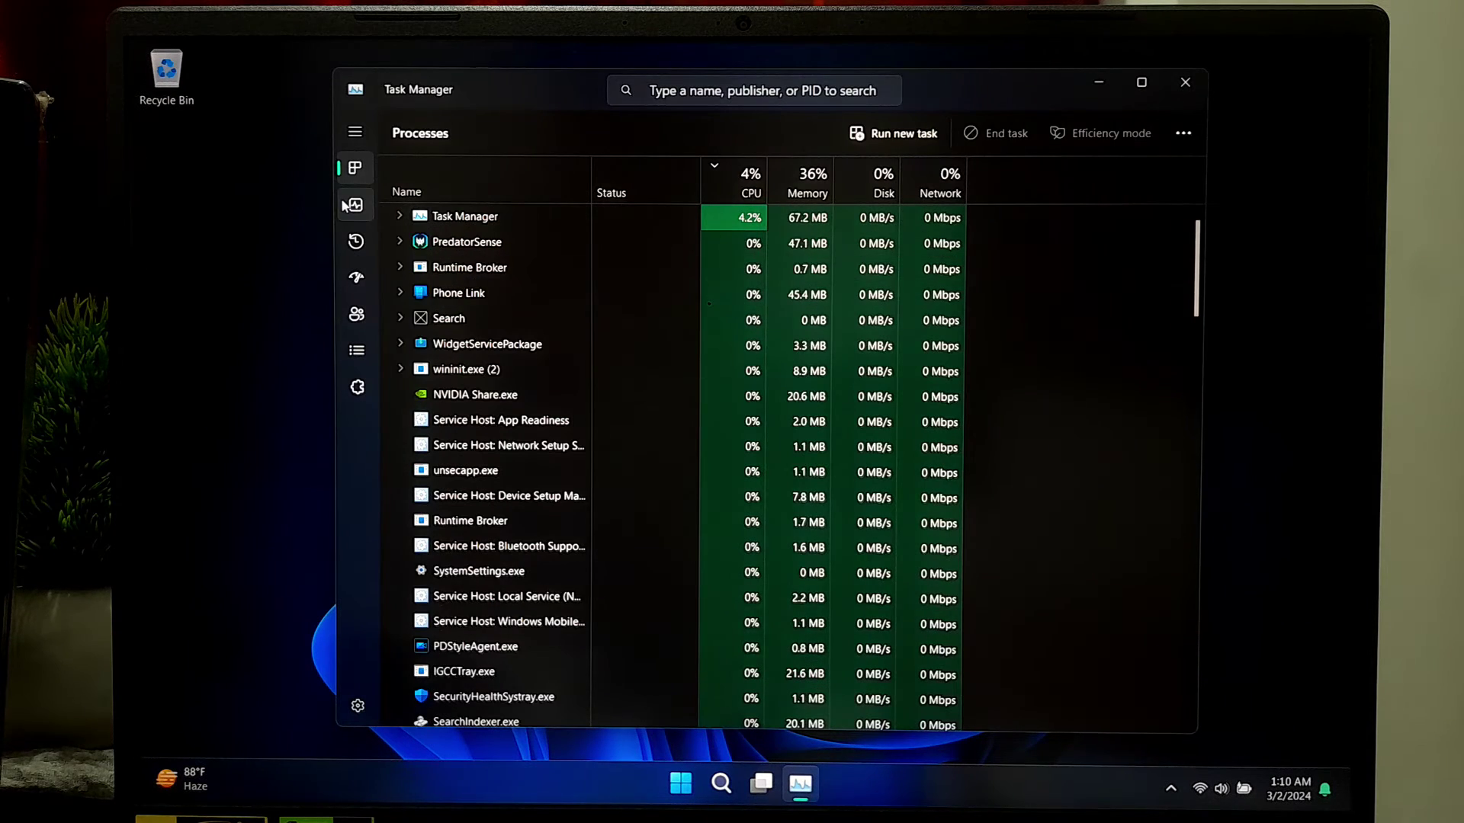
pyautogui.click(350, 205)
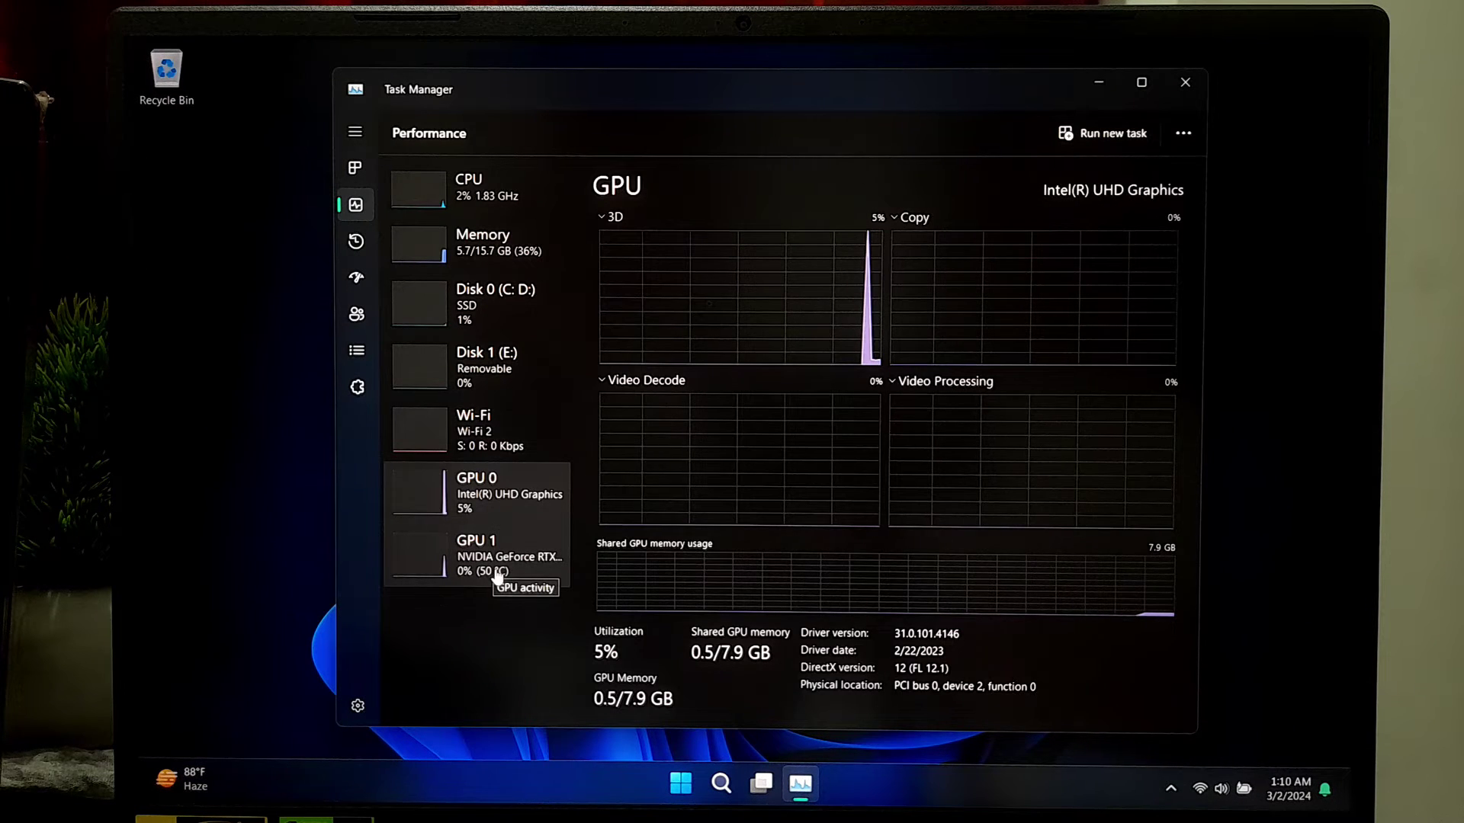
pyautogui.click(496, 579)
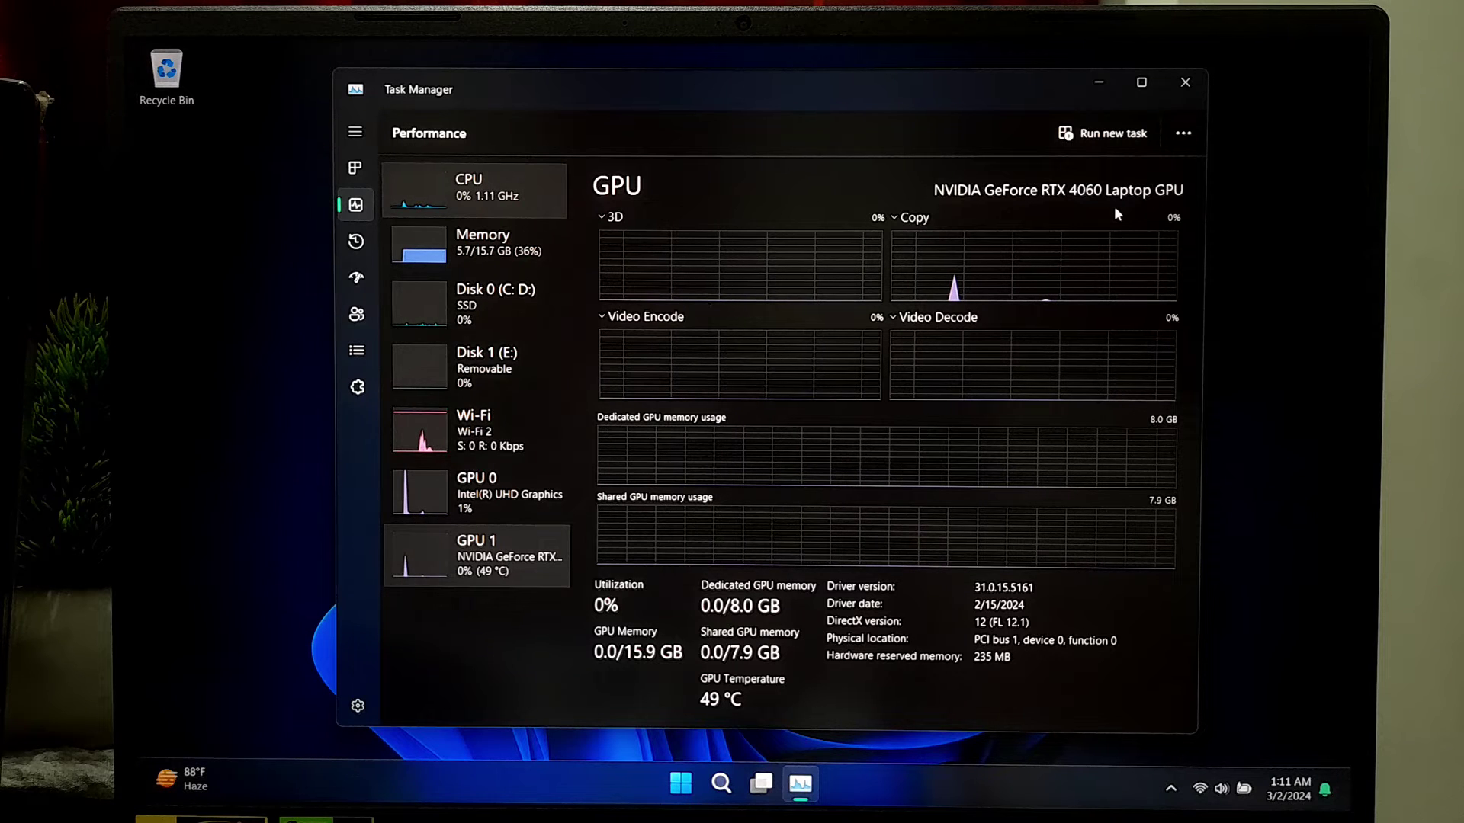
pyautogui.click(721, 783)
pyautogui.write('acer.c')
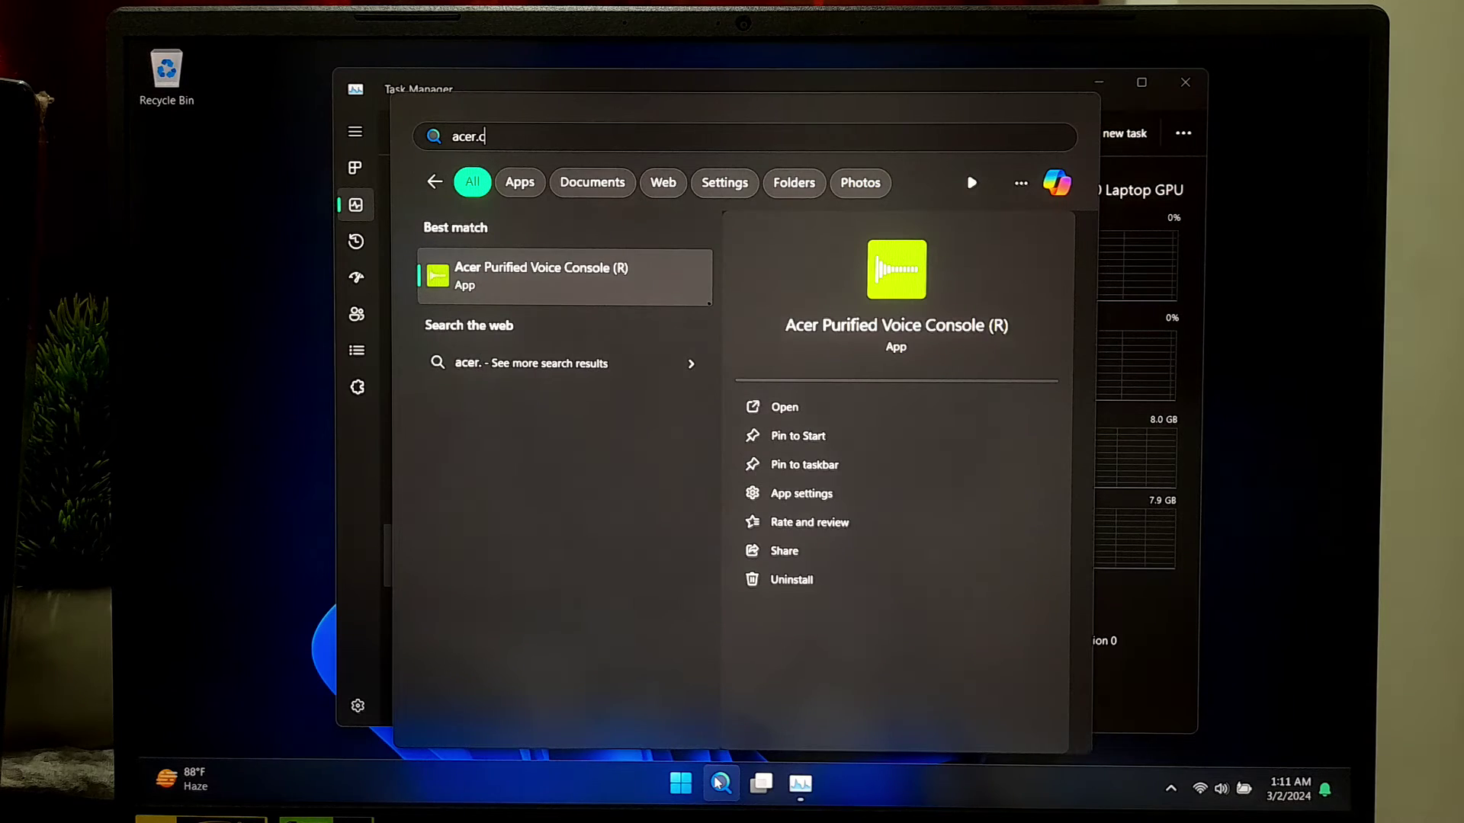
pyautogui.write('om')
# Open Acer's Drivers and Manuals page and search the pasted serial number for the PHN16-71
pyautogui.press('Return')
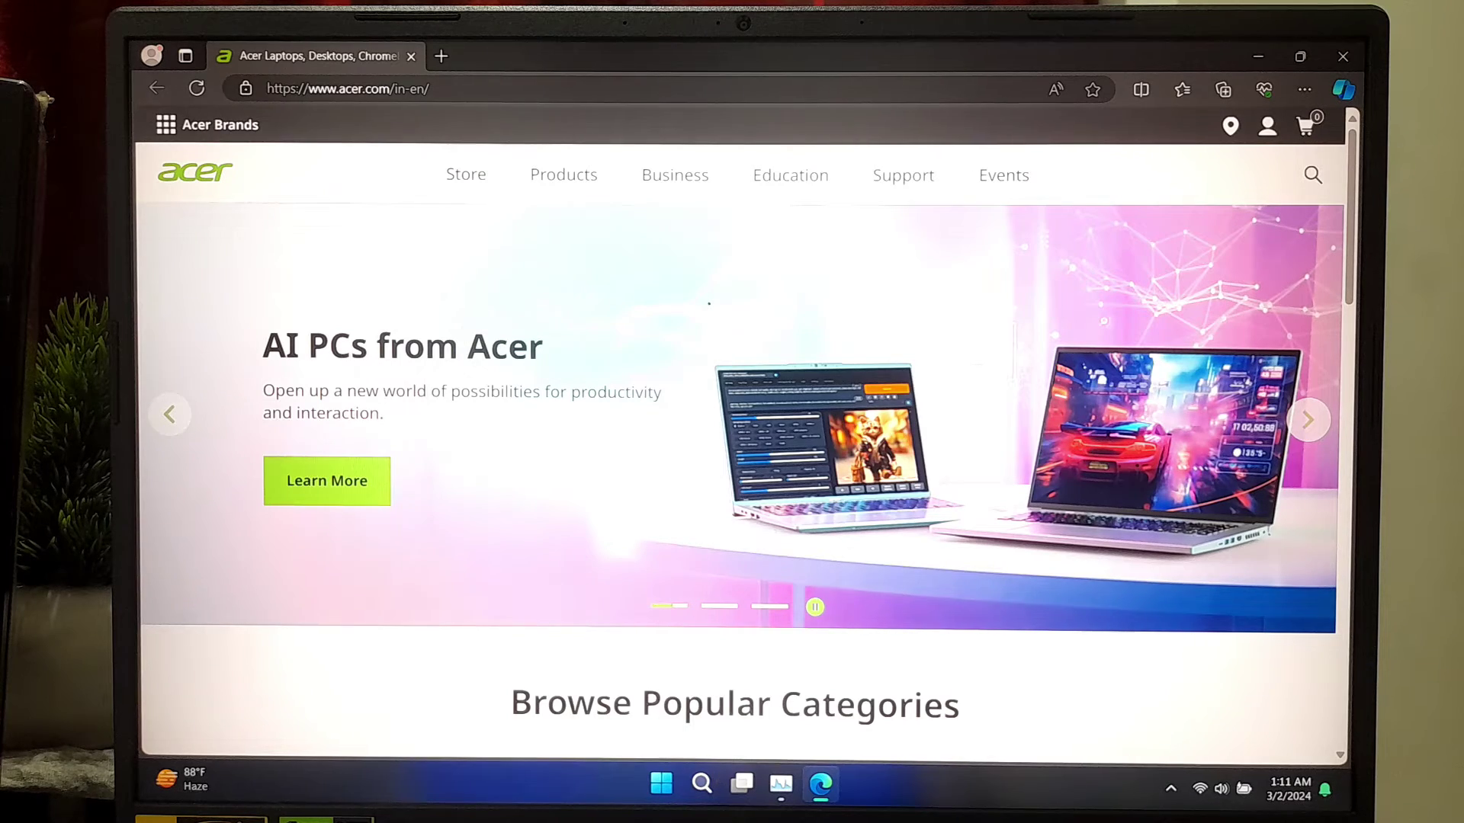
pyautogui.click(905, 183)
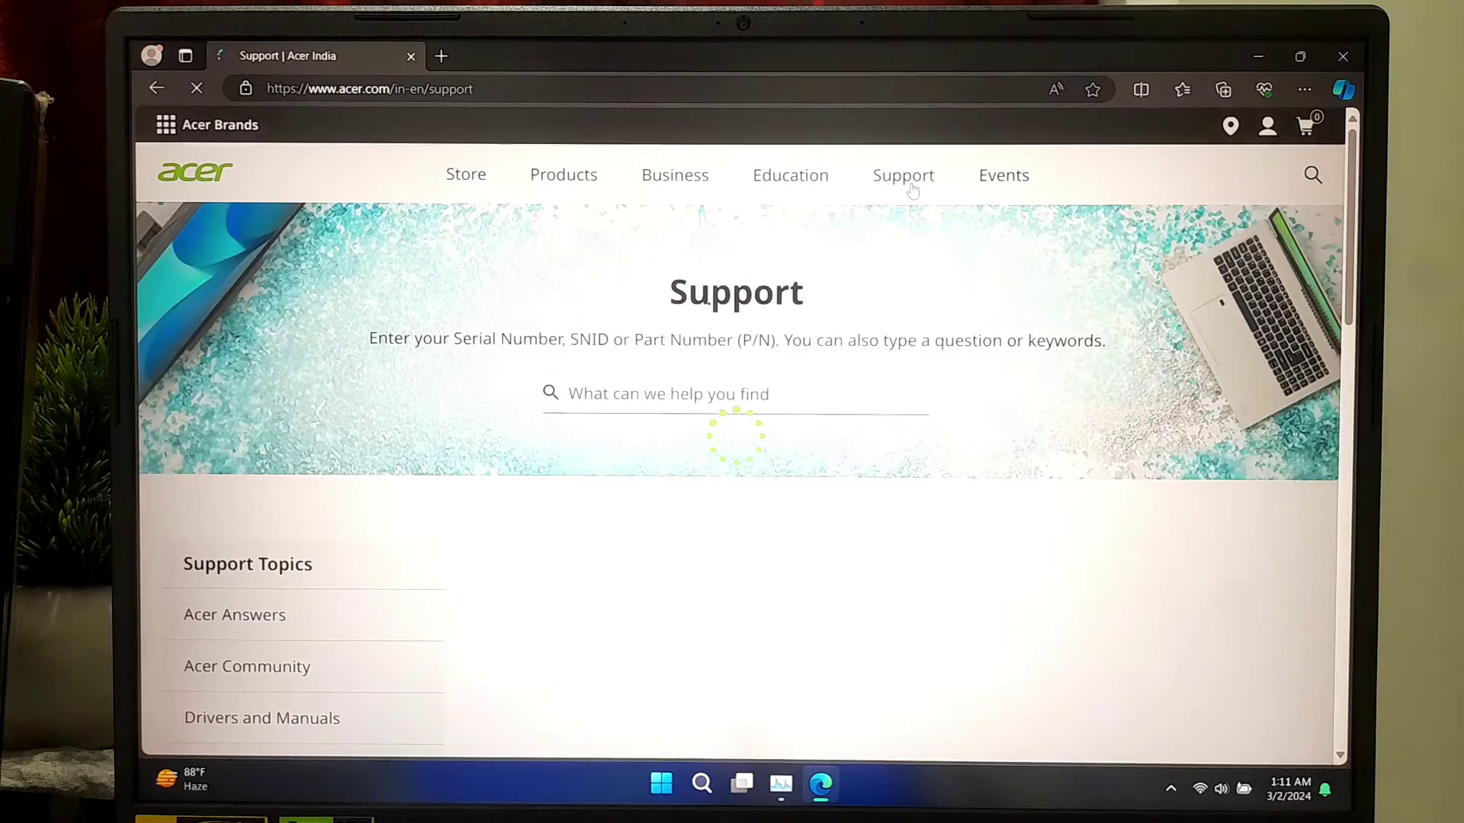
pyautogui.scroll(-3, 345, 427)
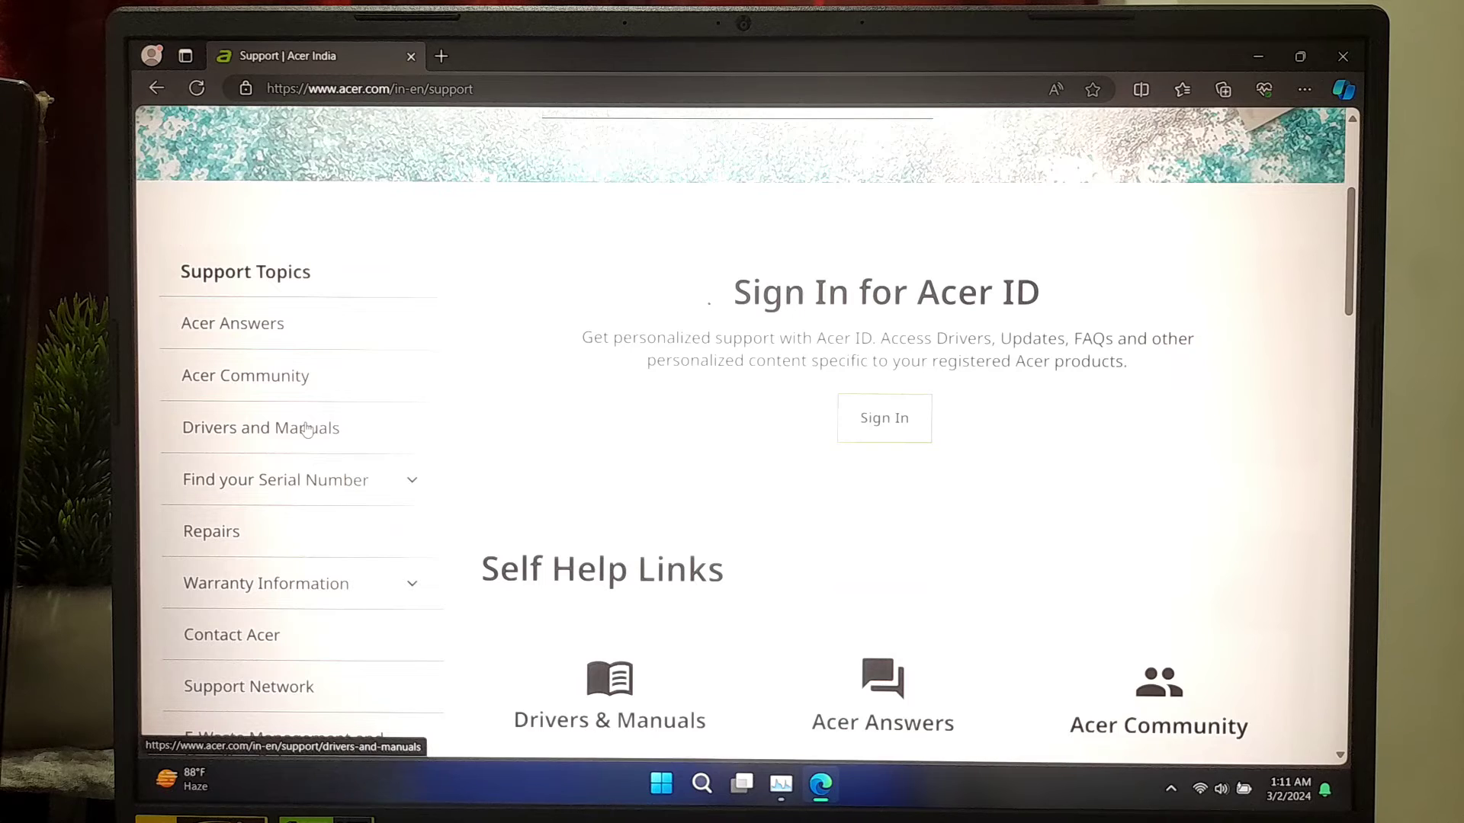
pyautogui.click(307, 428)
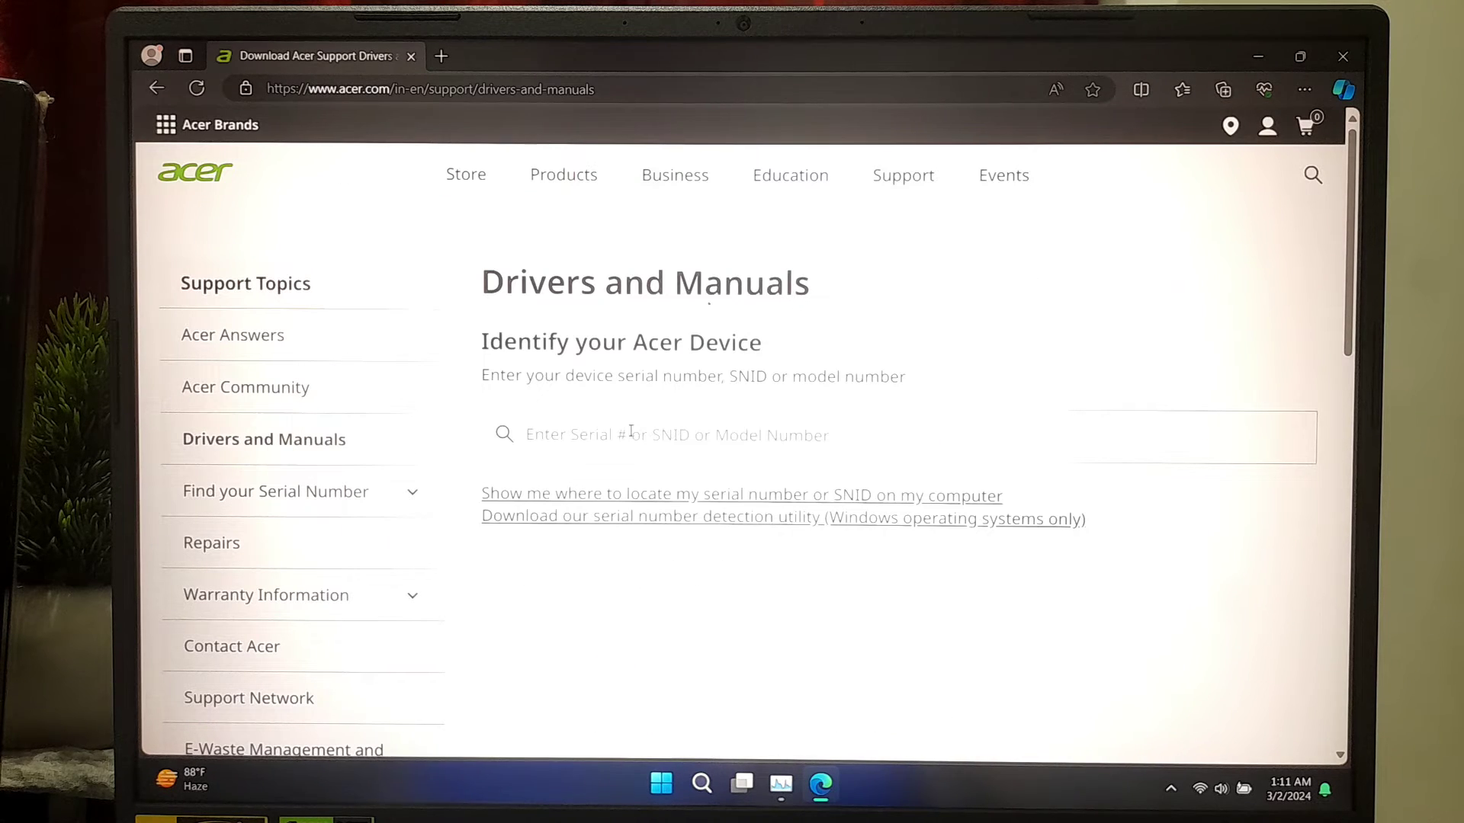
pyautogui.rightClick(581, 437)
pyautogui.click(629, 261)
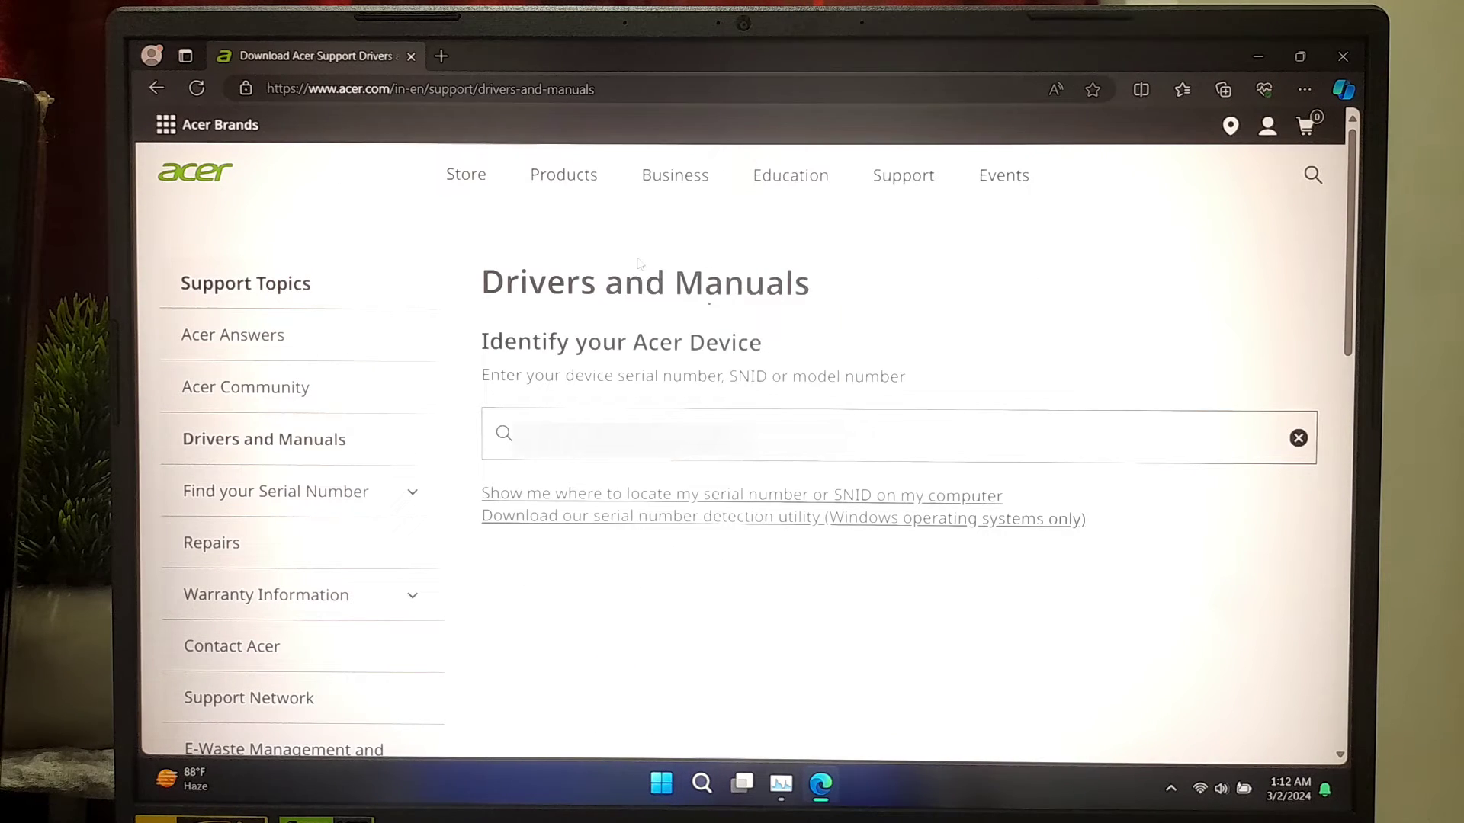
pyautogui.press('Return')
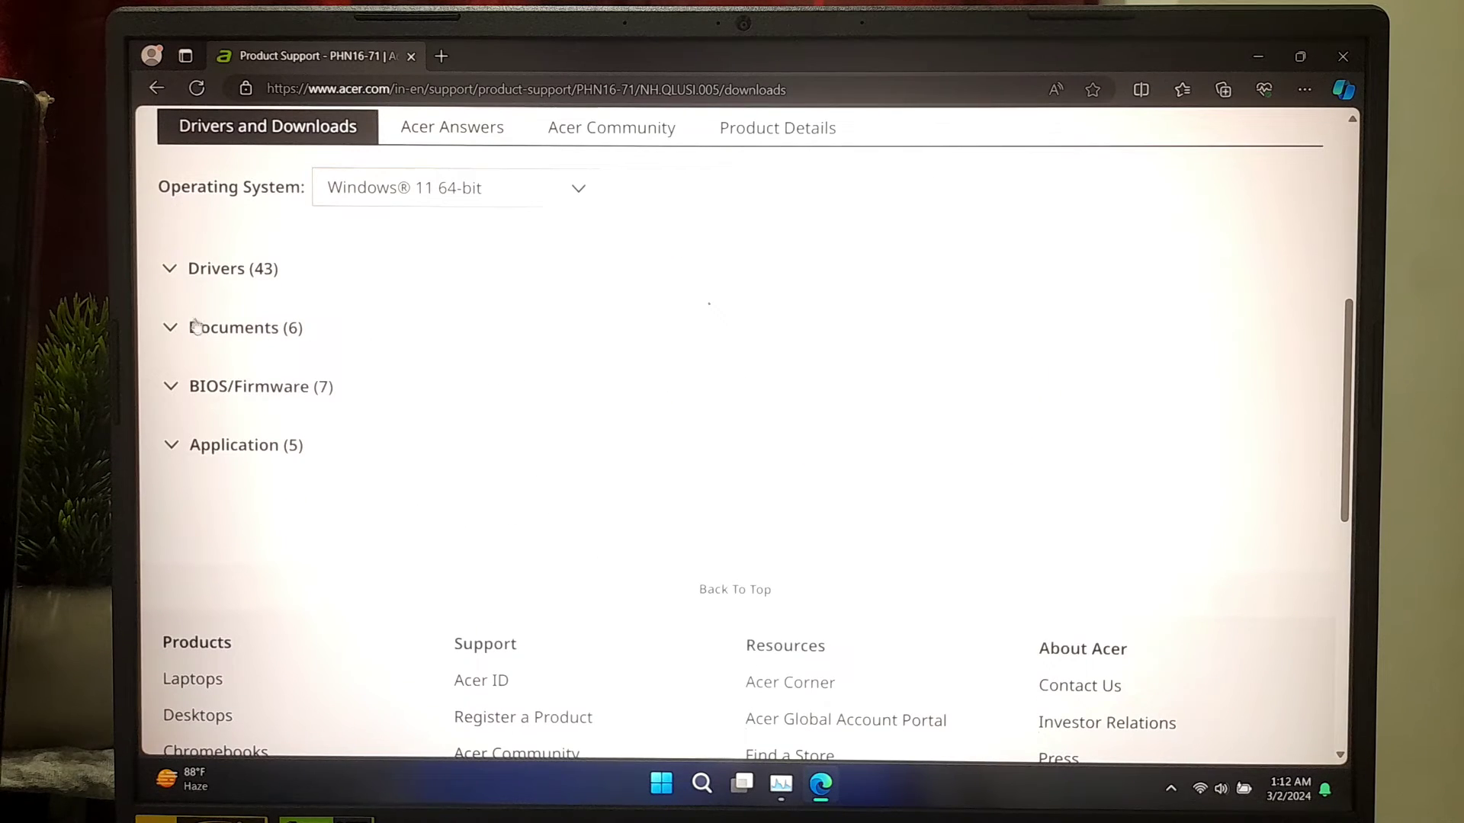
# Expand the Drivers list, sort it newest first, and highlight the VGA Driver (RTX 4060) row
pyautogui.click(171, 269)
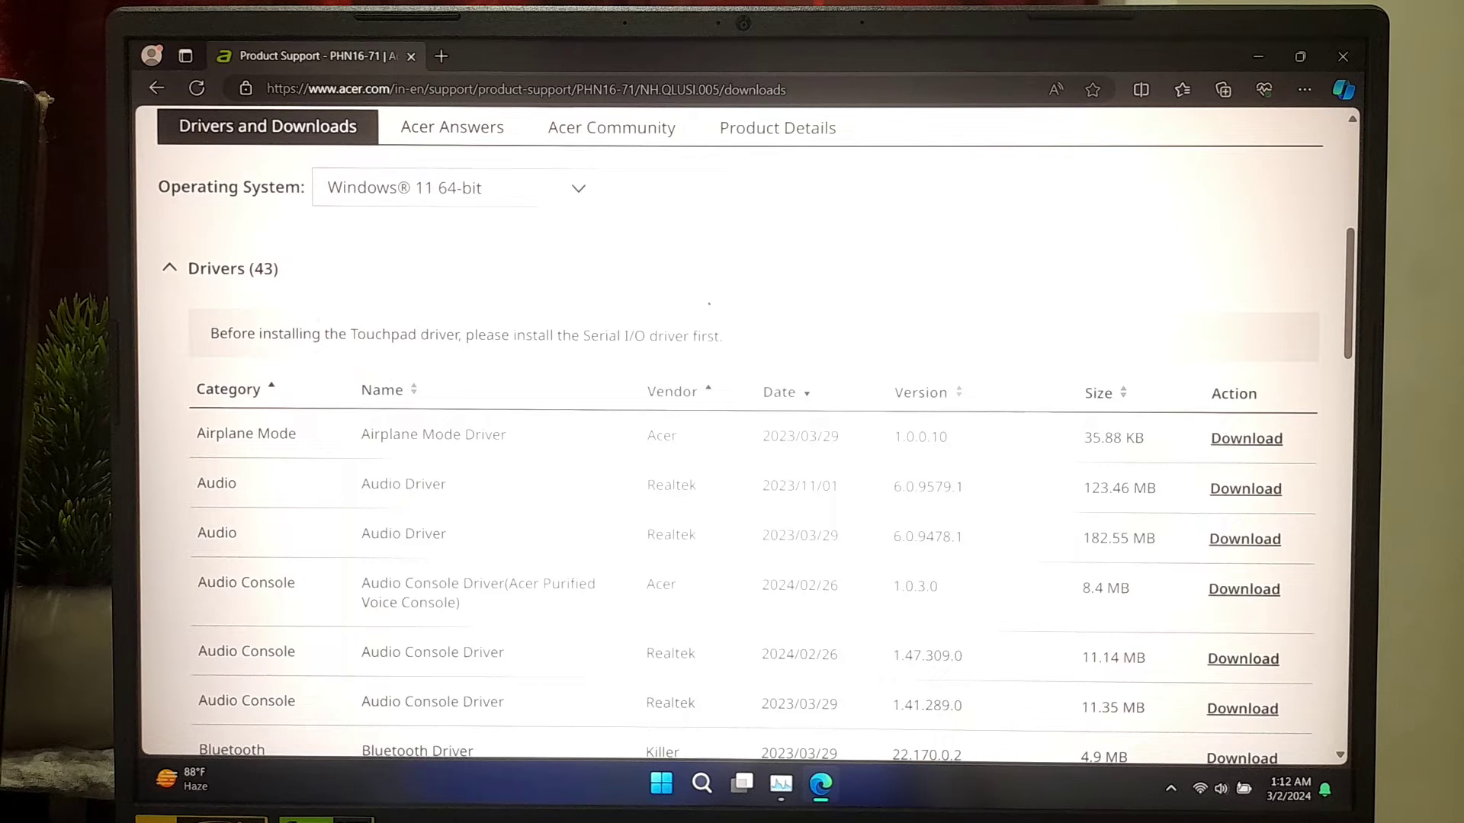
pyautogui.scroll(-1, 806, 412)
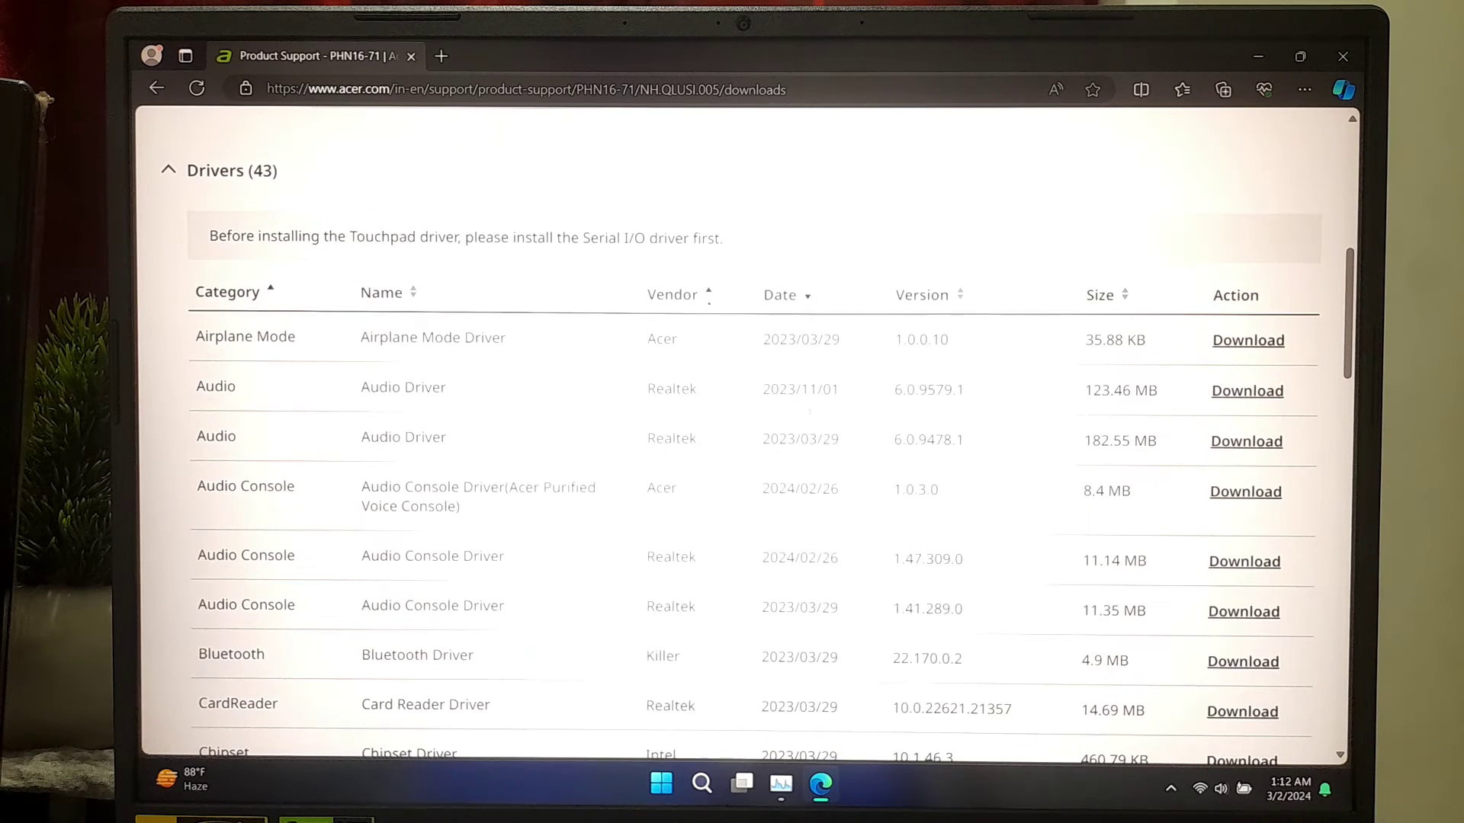
pyautogui.click(808, 297)
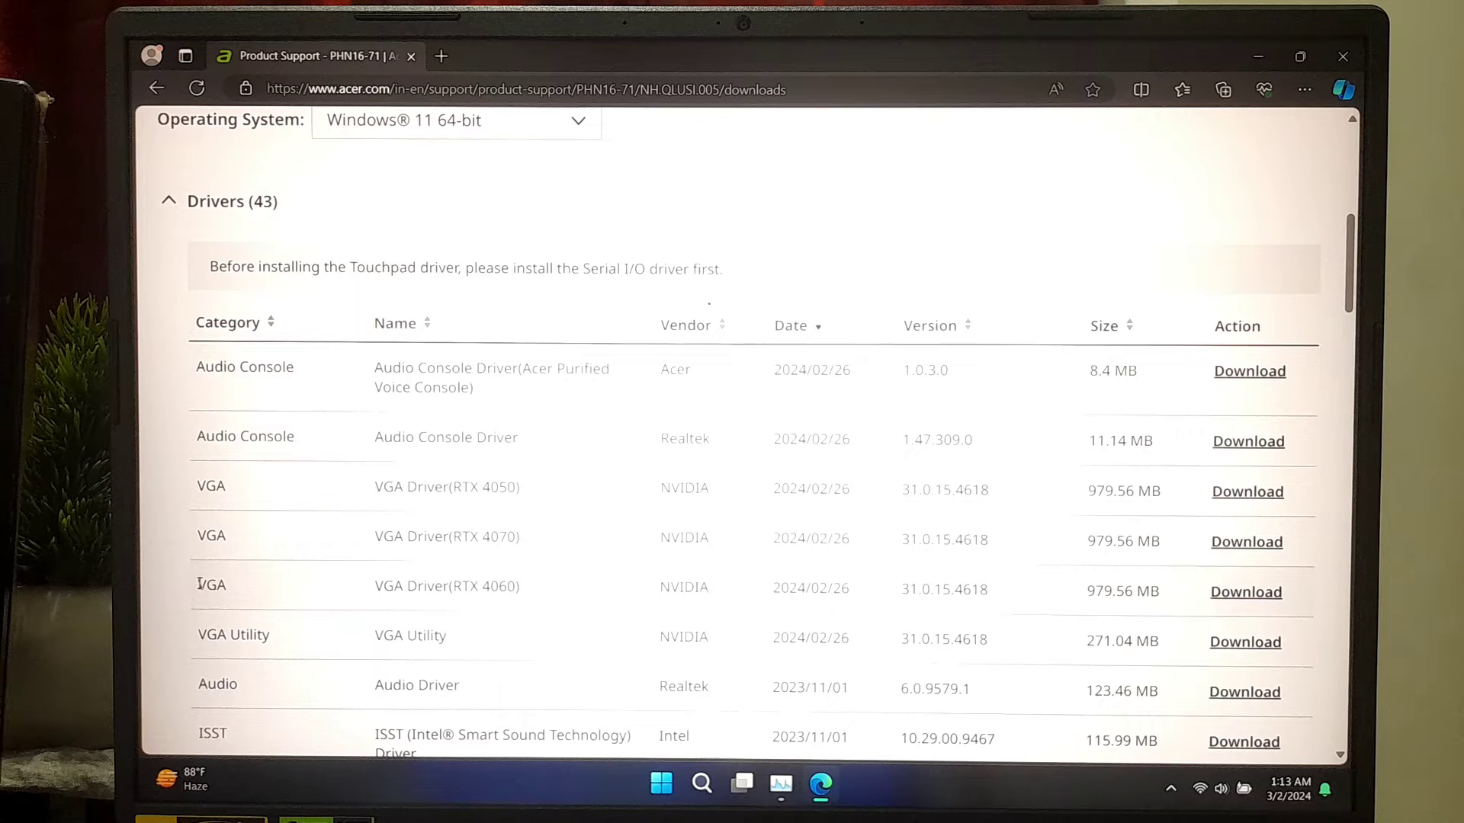
pyautogui.moveTo(200, 584); pyautogui.dragTo(1265, 603)
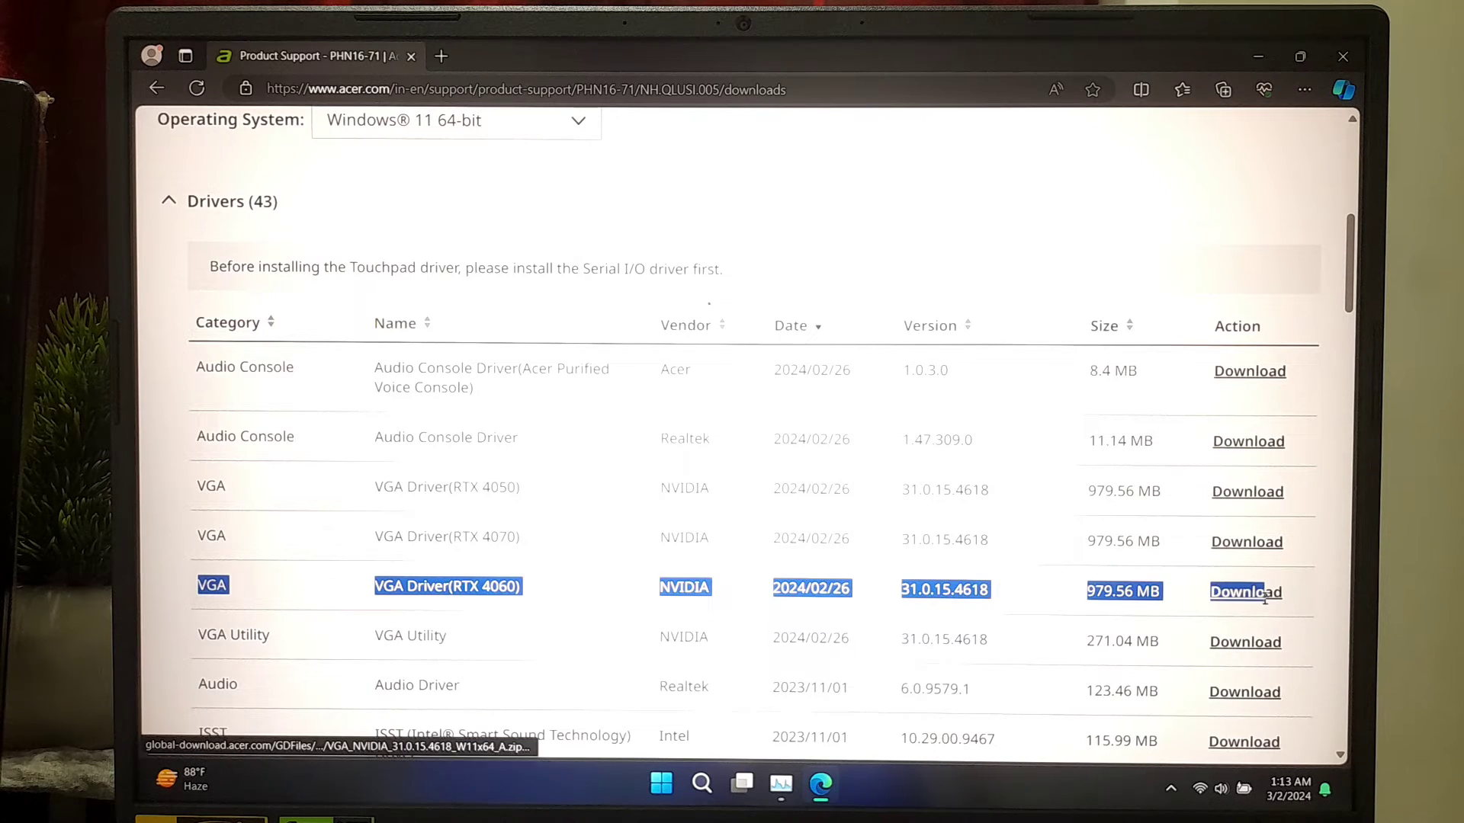
pyautogui.moveTo(1275, 594); pyautogui.dragTo(1272, 604)
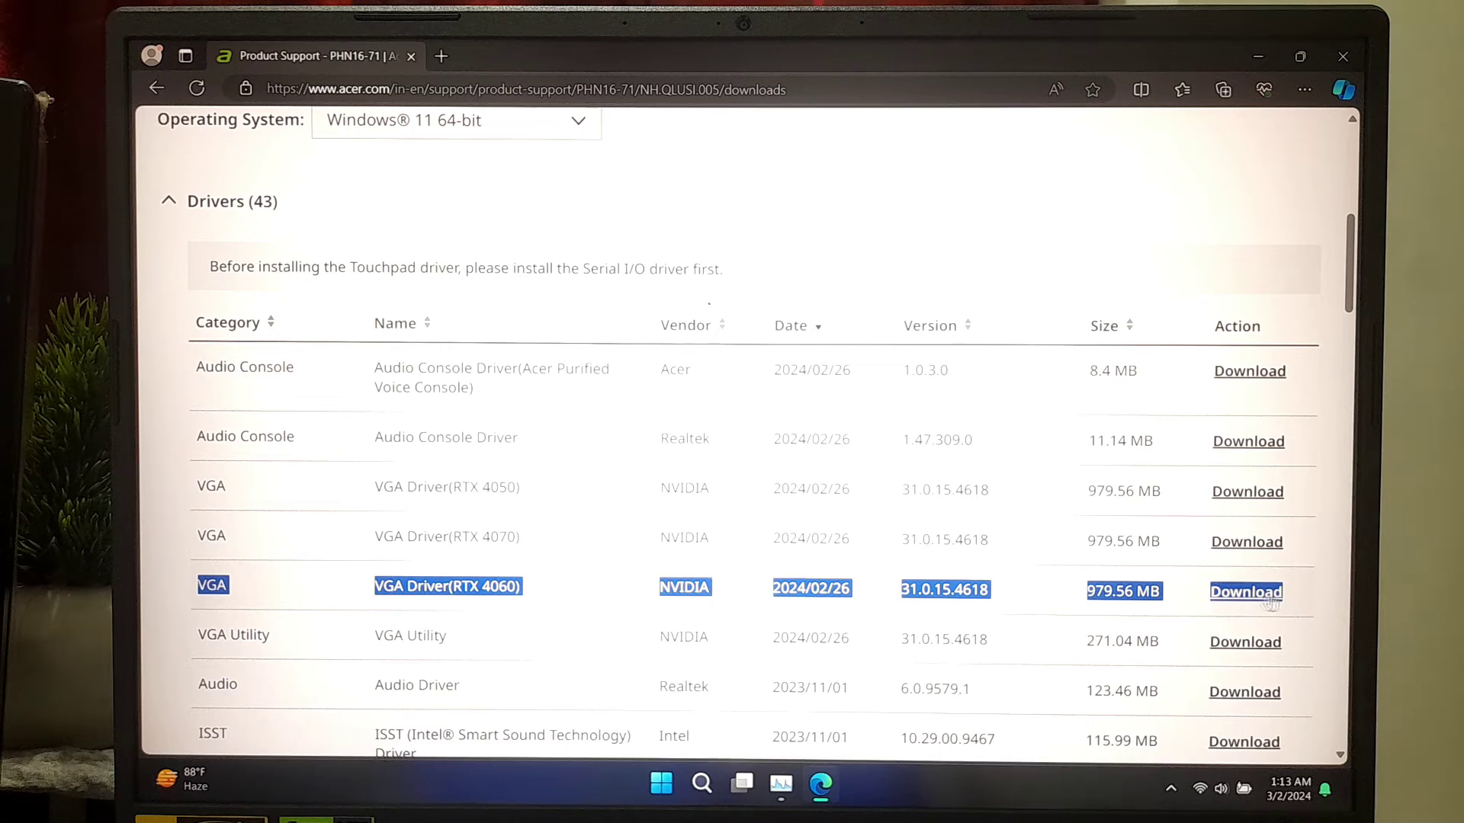
pyautogui.click(914, 590)
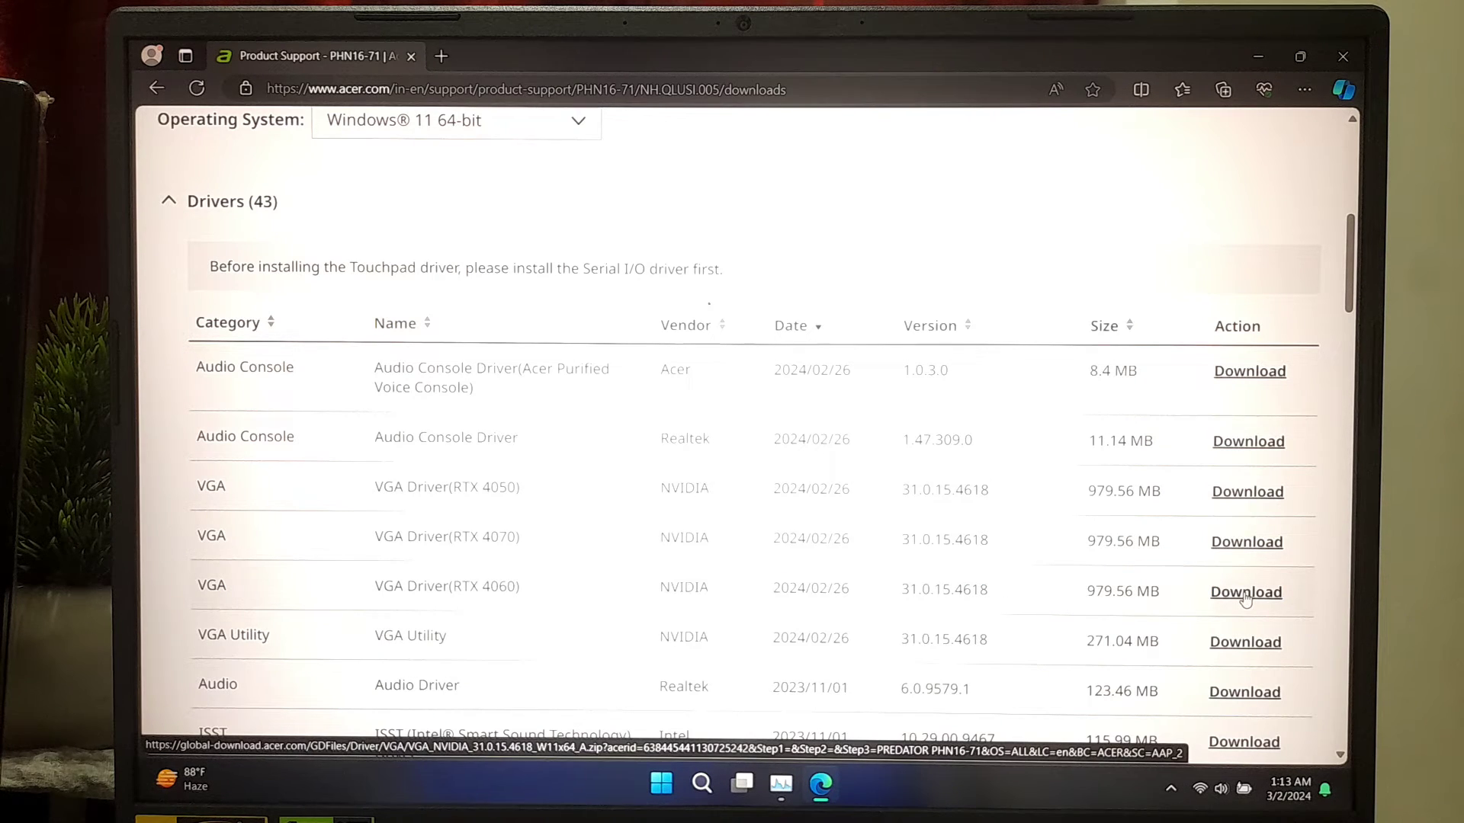
# Save the RTX 4060 driver zip to D:\Download, show it in its folder, and close Edge
pyautogui.click(1245, 593)
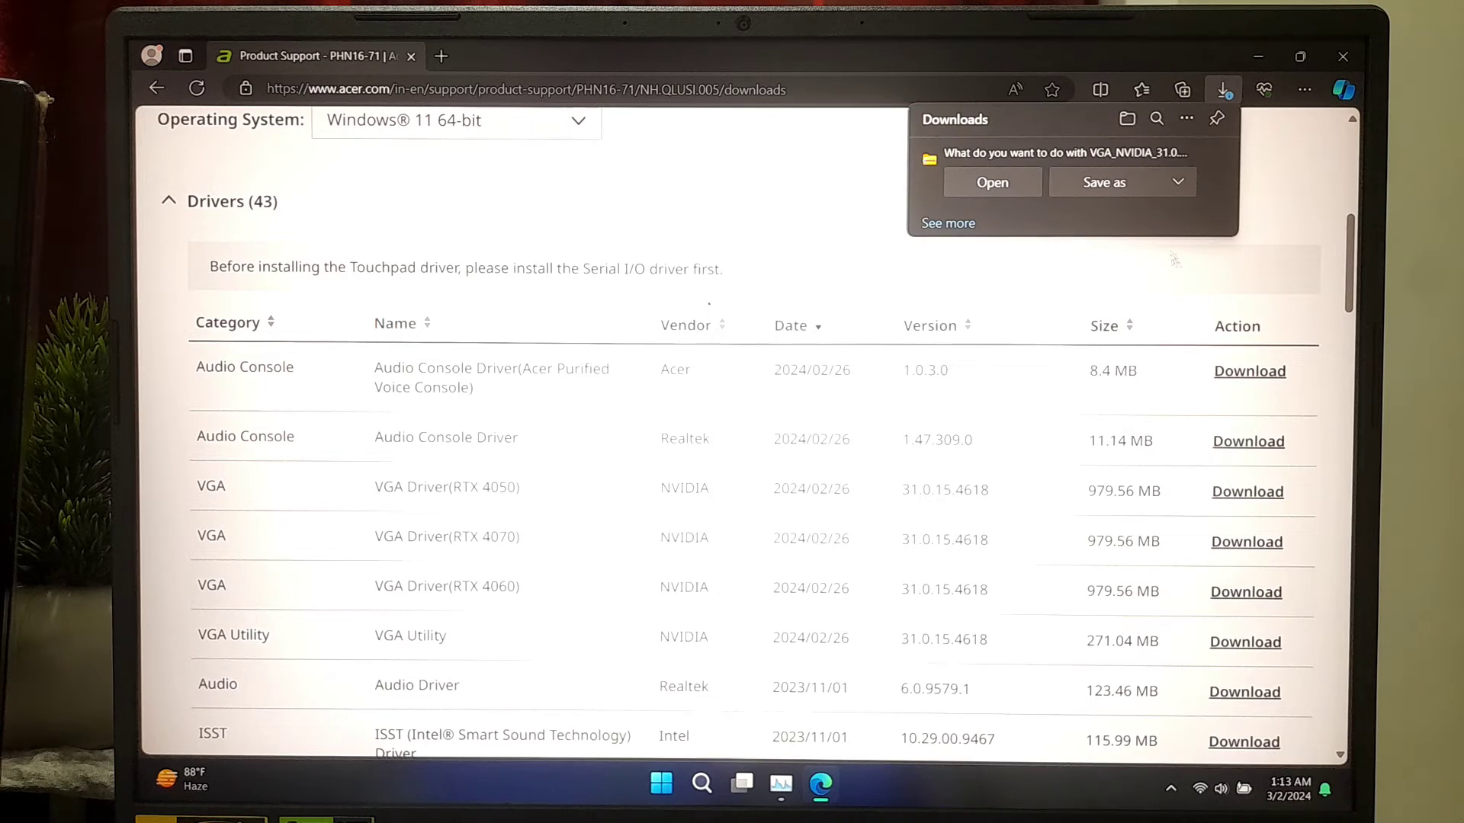
pyautogui.click(1093, 183)
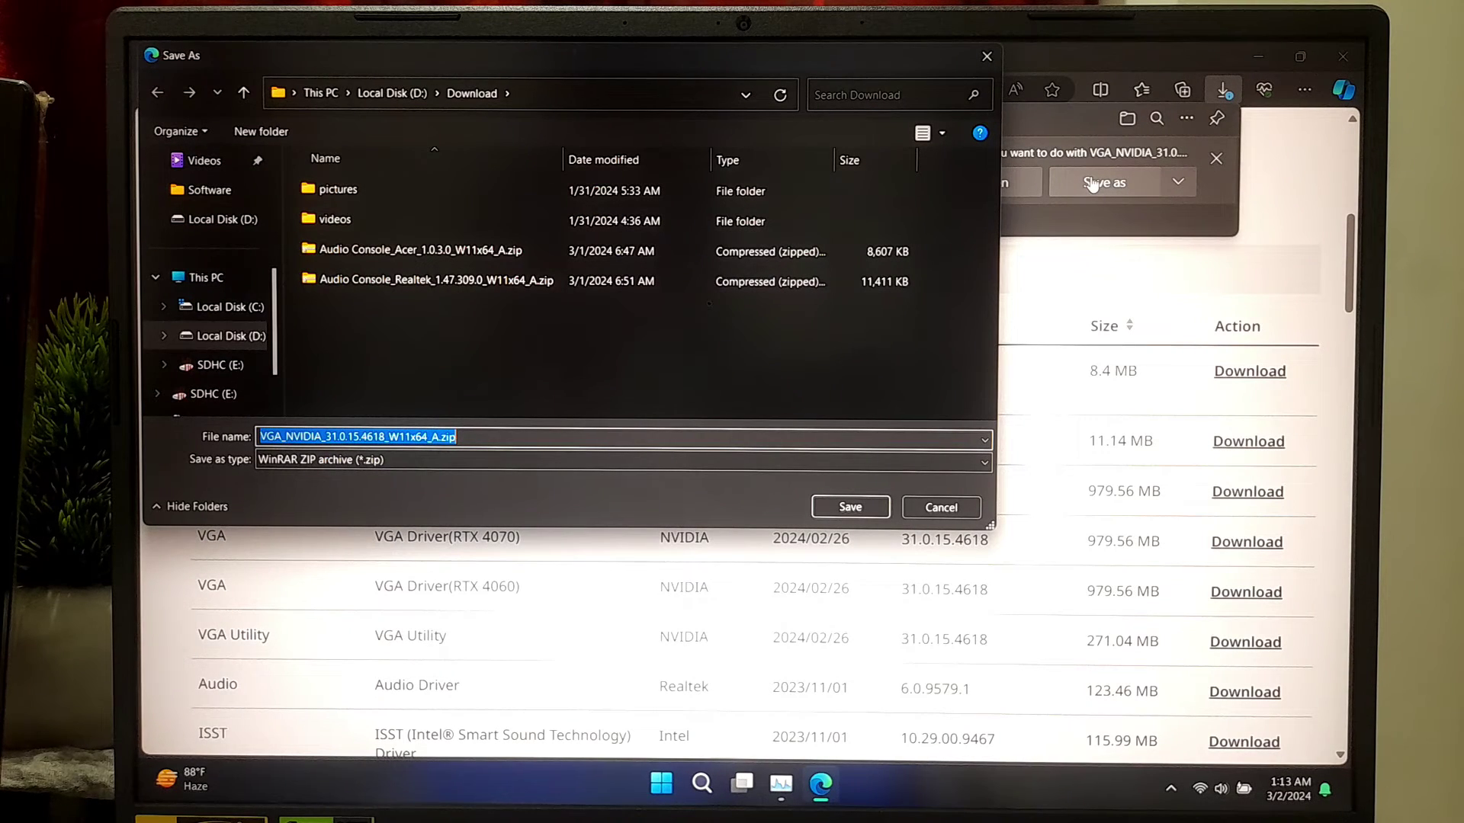
pyautogui.click(850, 507)
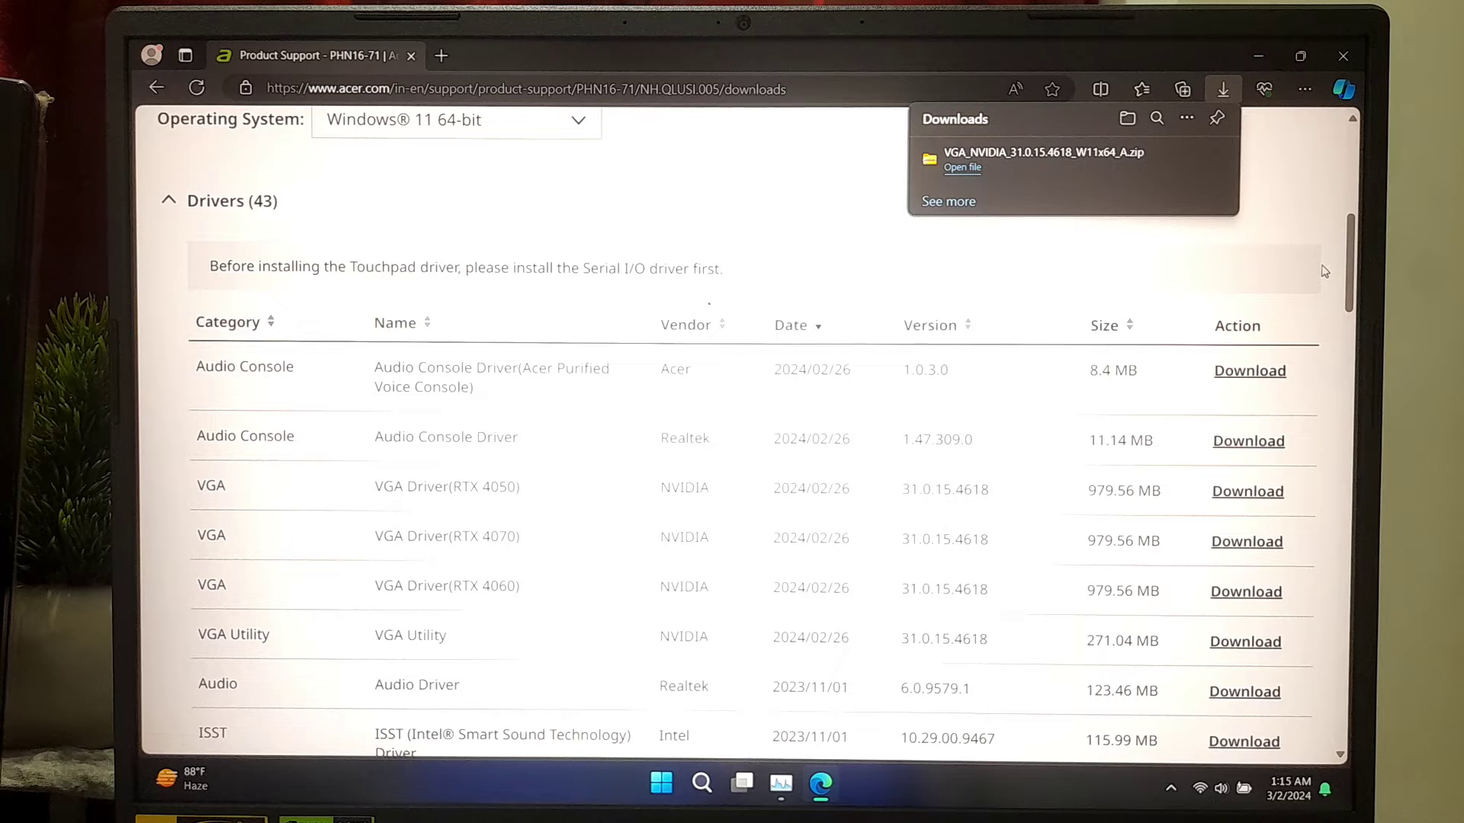
pyautogui.moveTo(1035, 159)
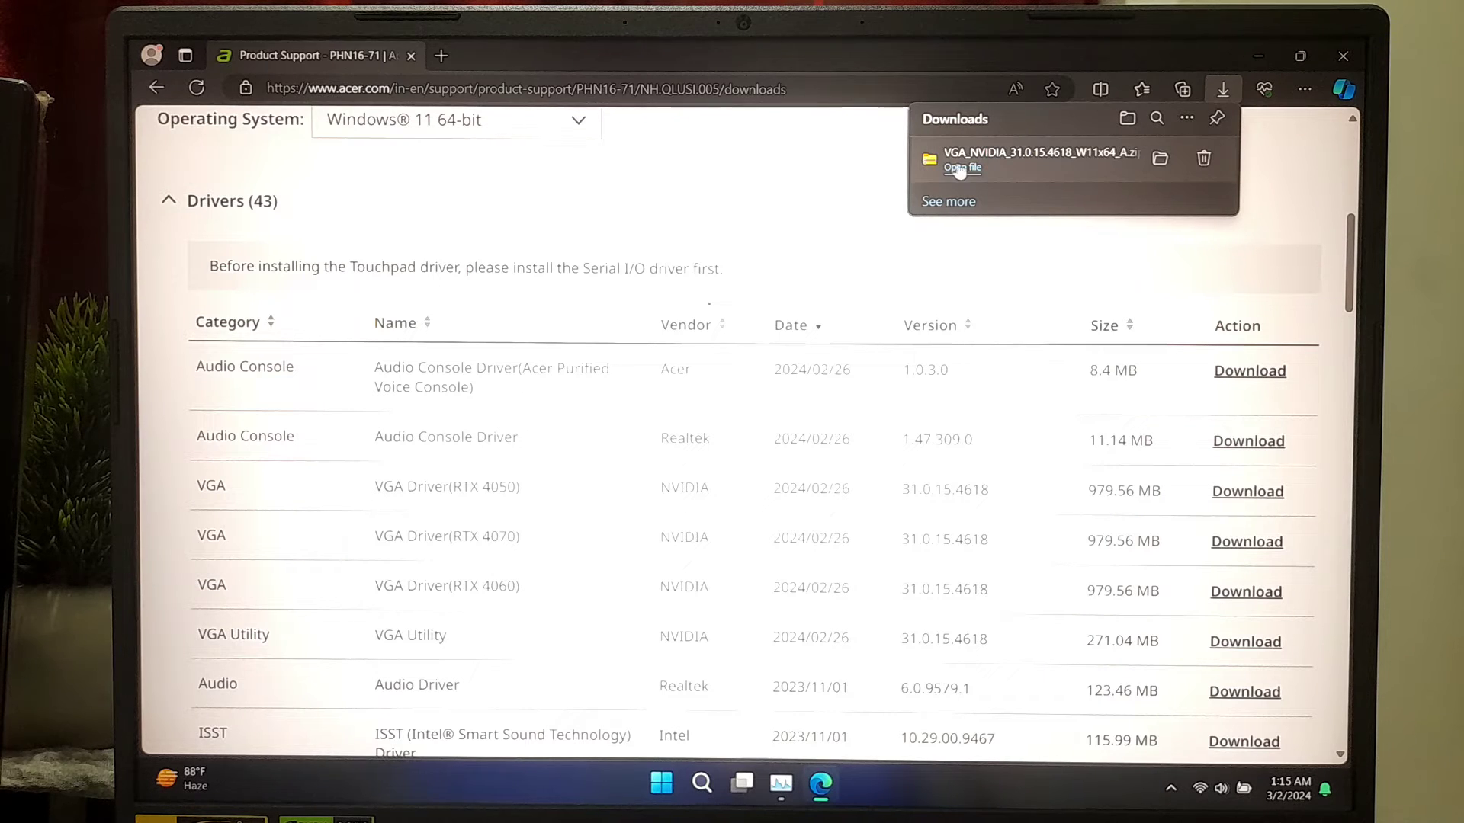
pyautogui.click(1160, 160)
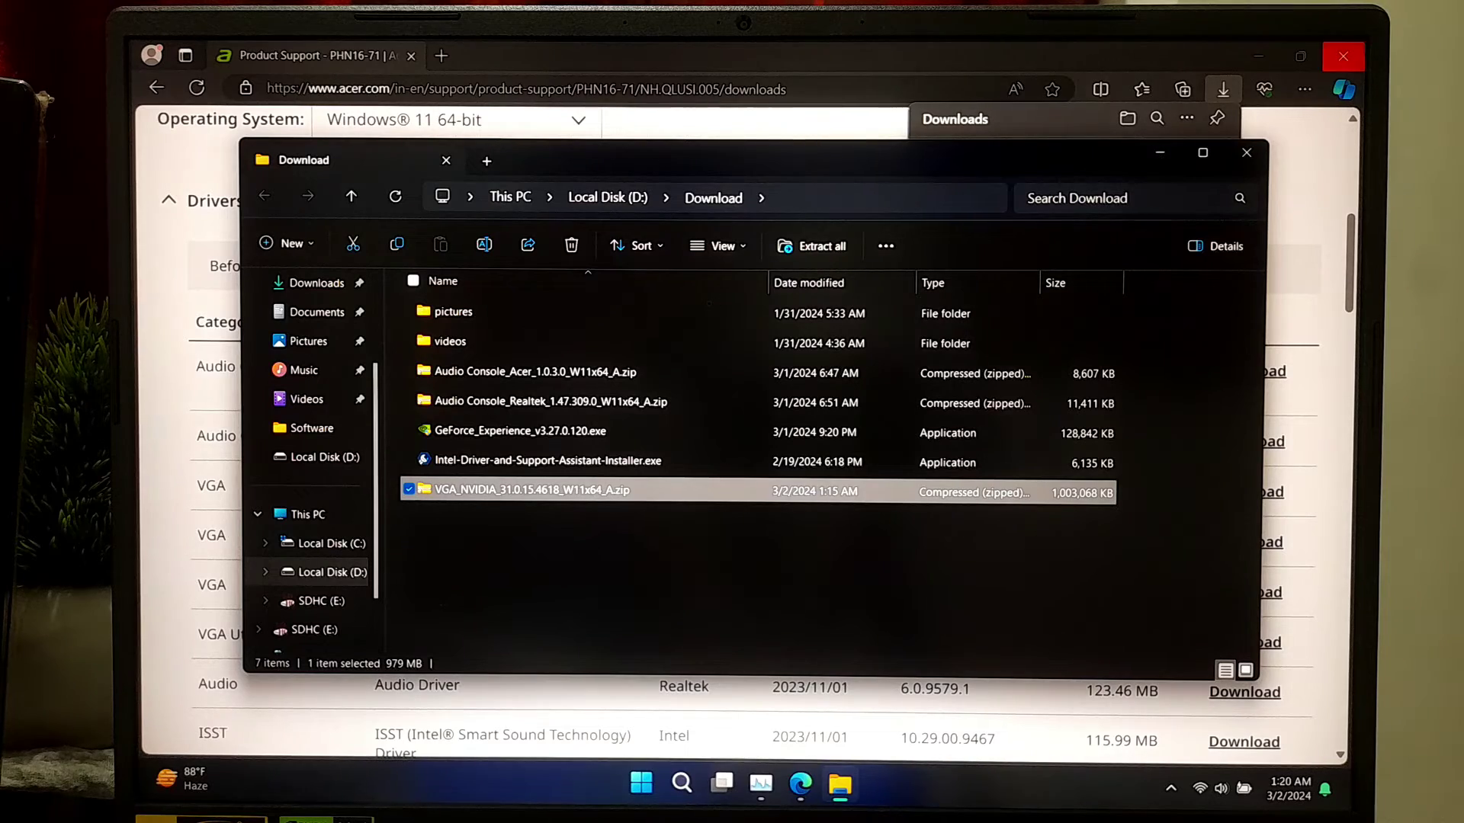
pyautogui.click(1343, 55)
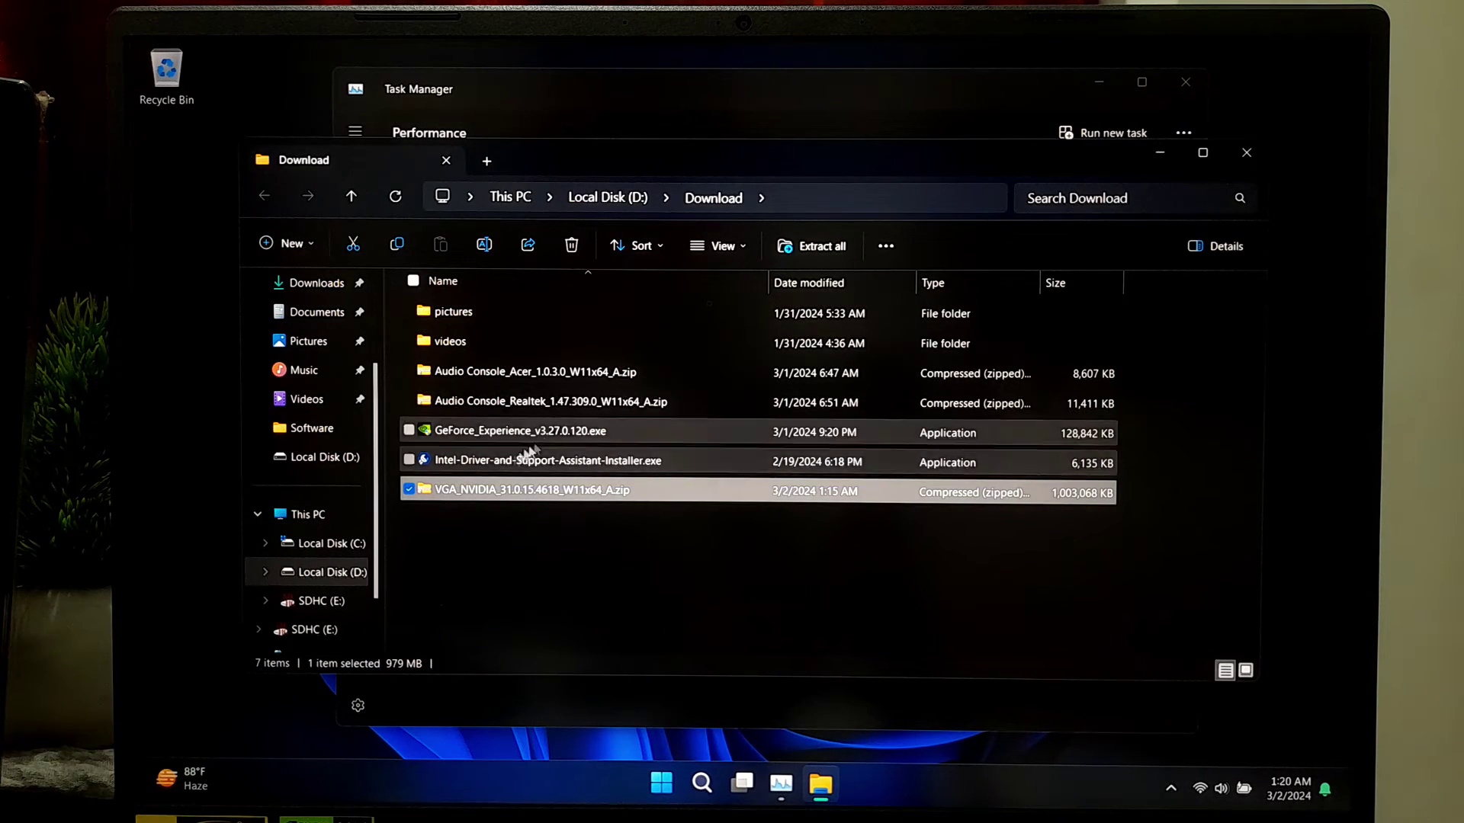
# Extract the driver zip and run setup.exe from its P72621_DC folder
pyautogui.rightClick(463, 490)
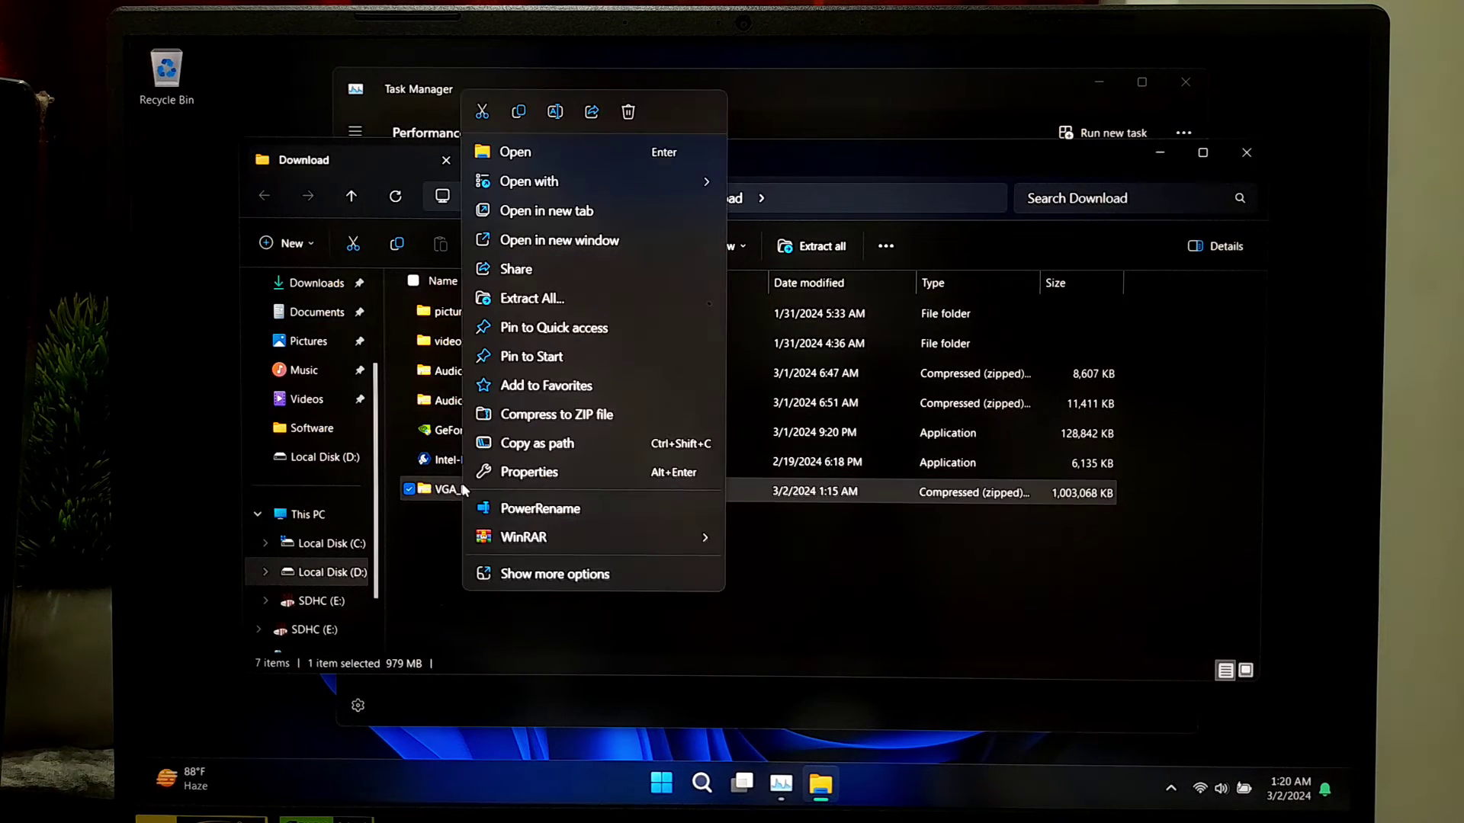
pyautogui.click(506, 301)
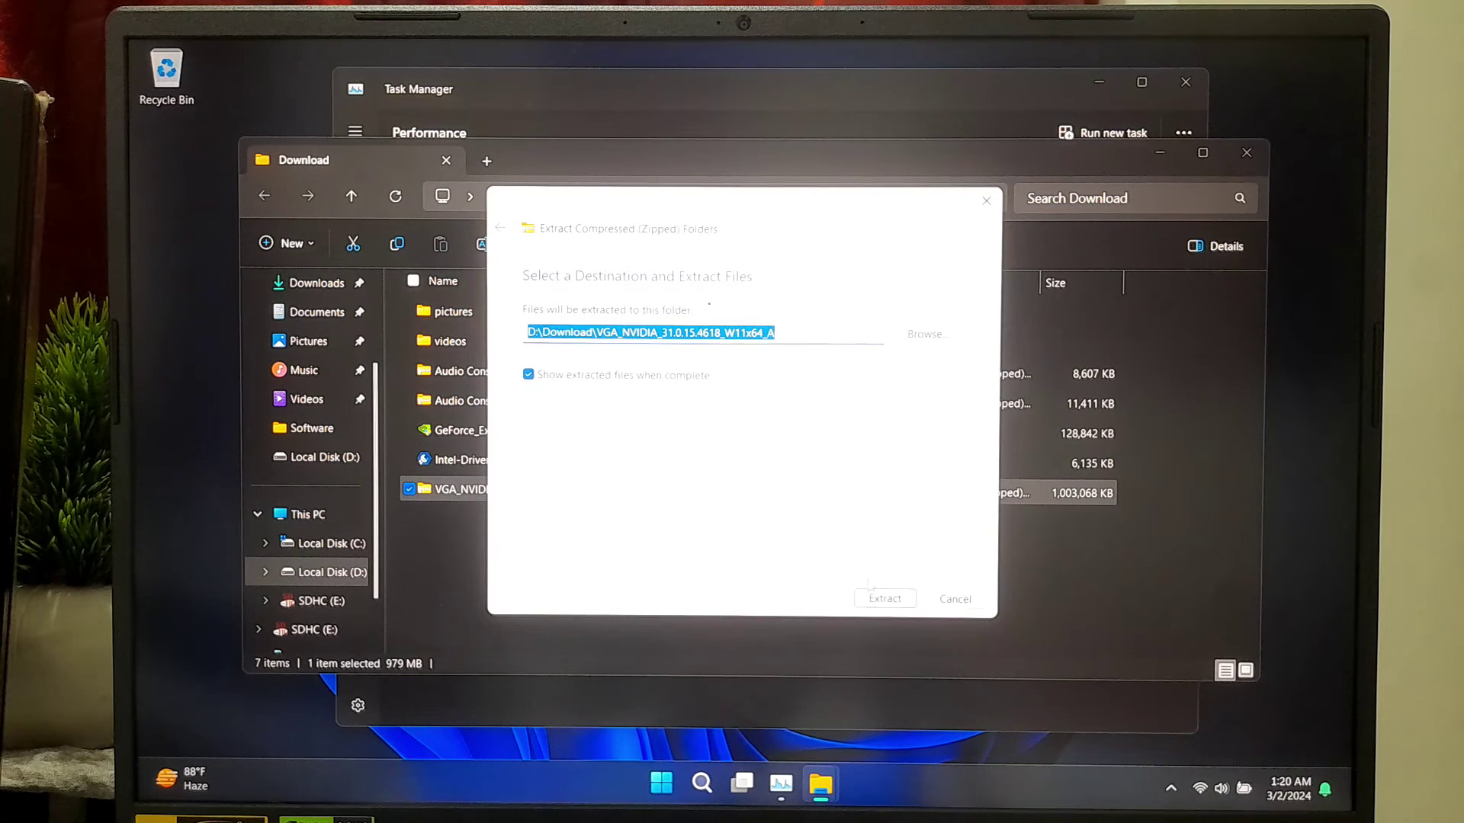
pyautogui.click(885, 599)
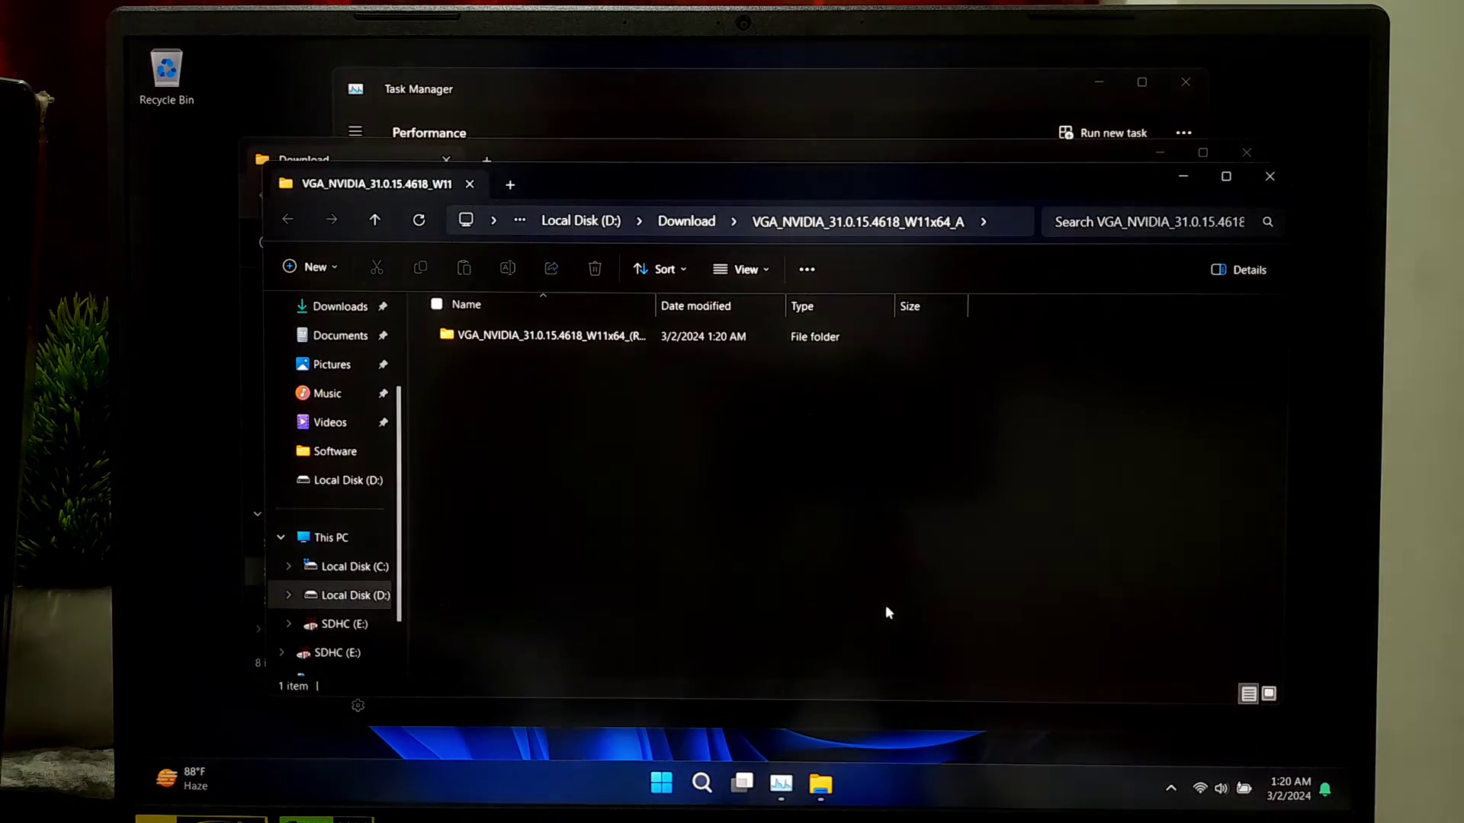
pyautogui.click(512, 337)
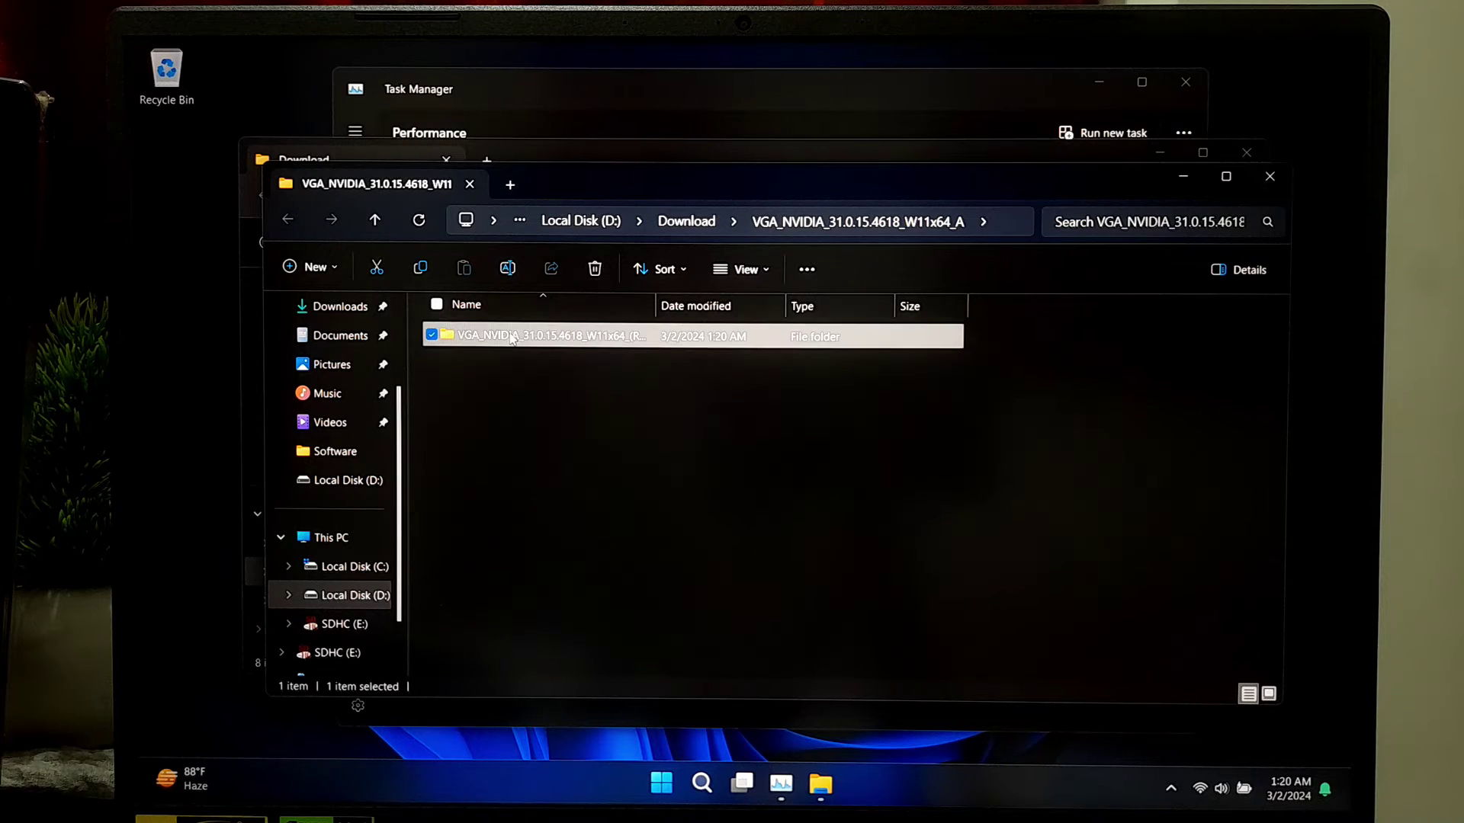
pyautogui.doubleClick(511, 337)
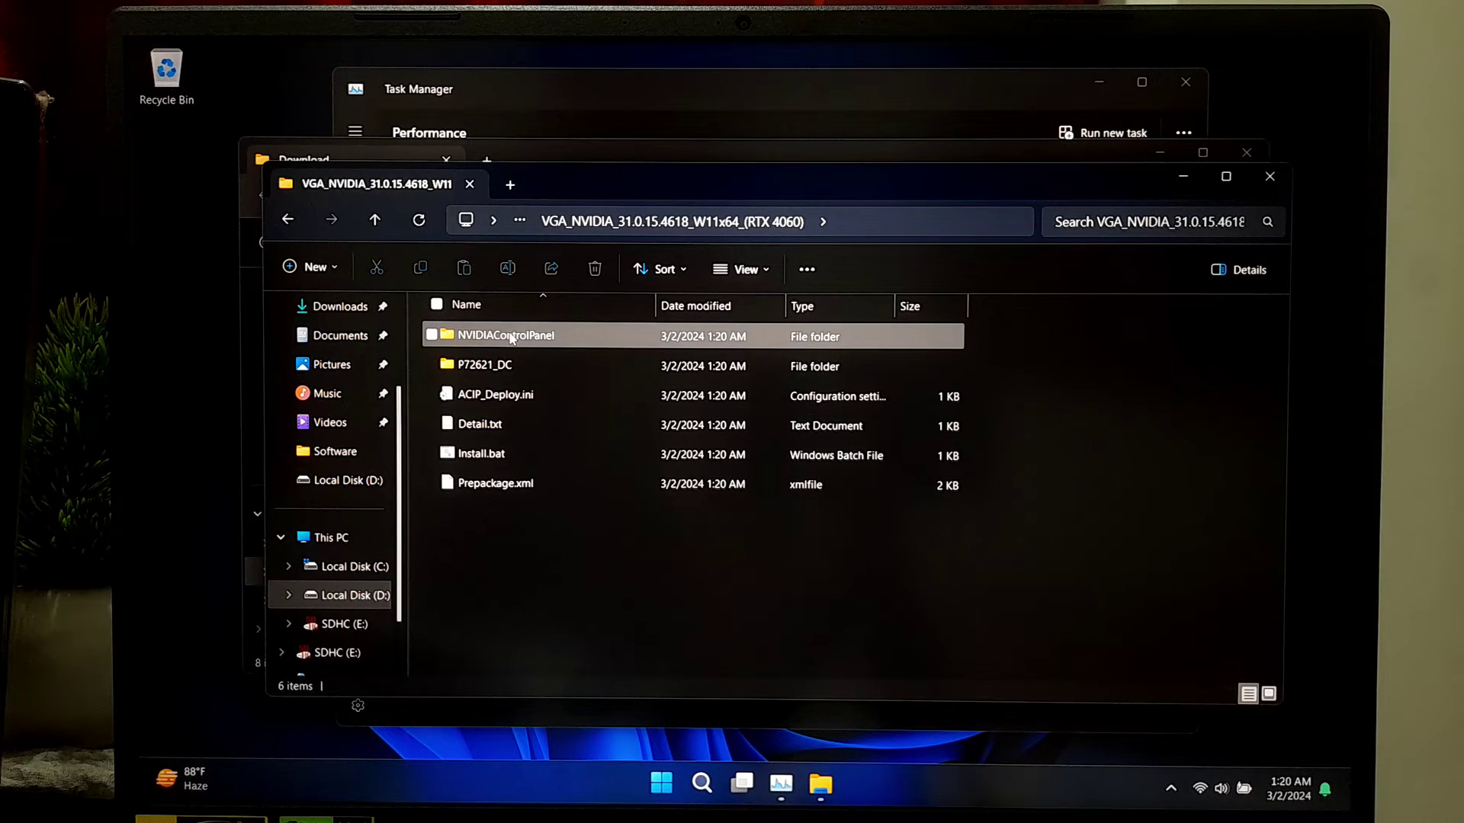
pyautogui.doubleClick(485, 366)
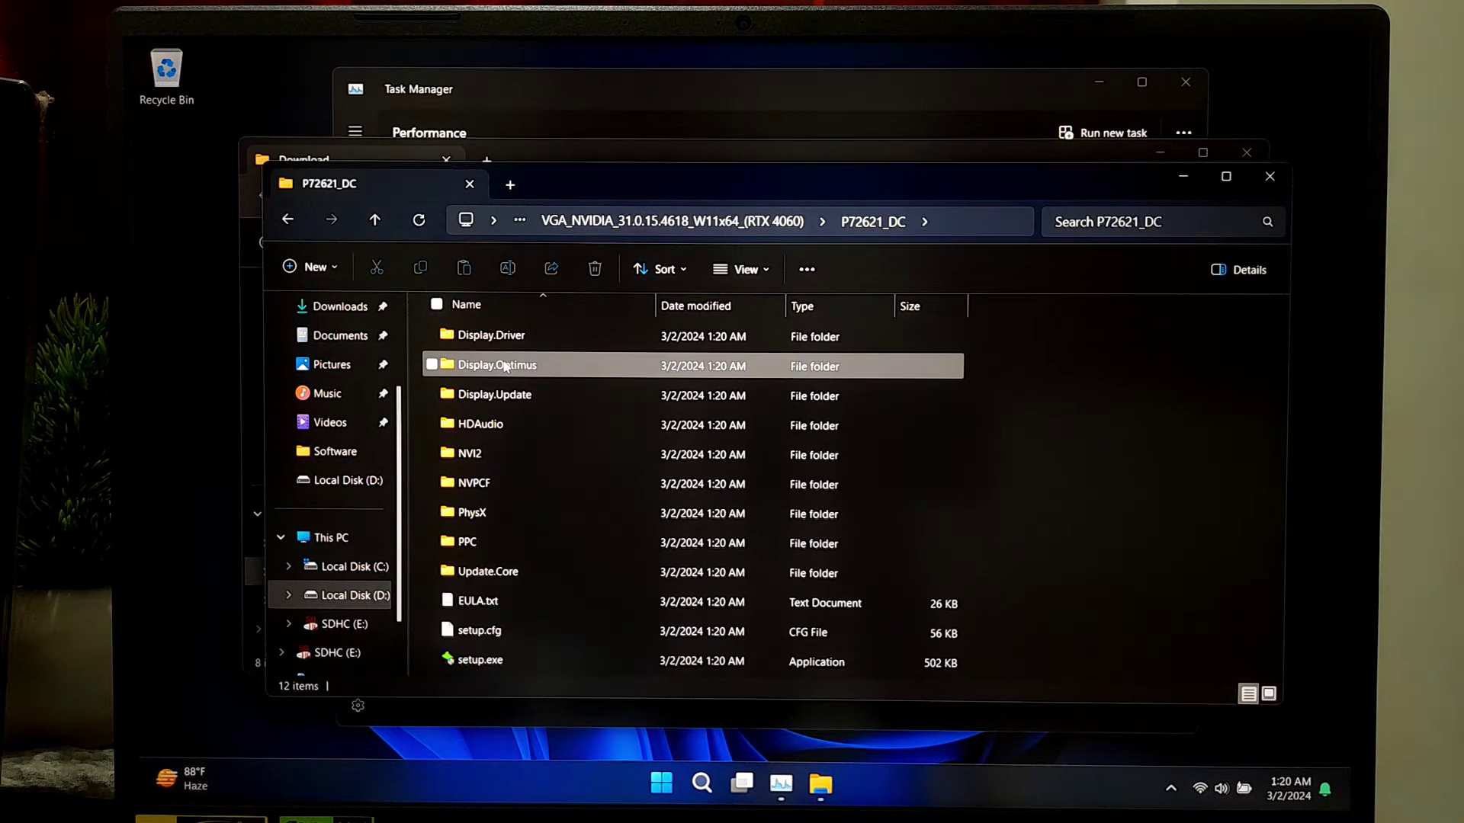
pyautogui.doubleClick(489, 659)
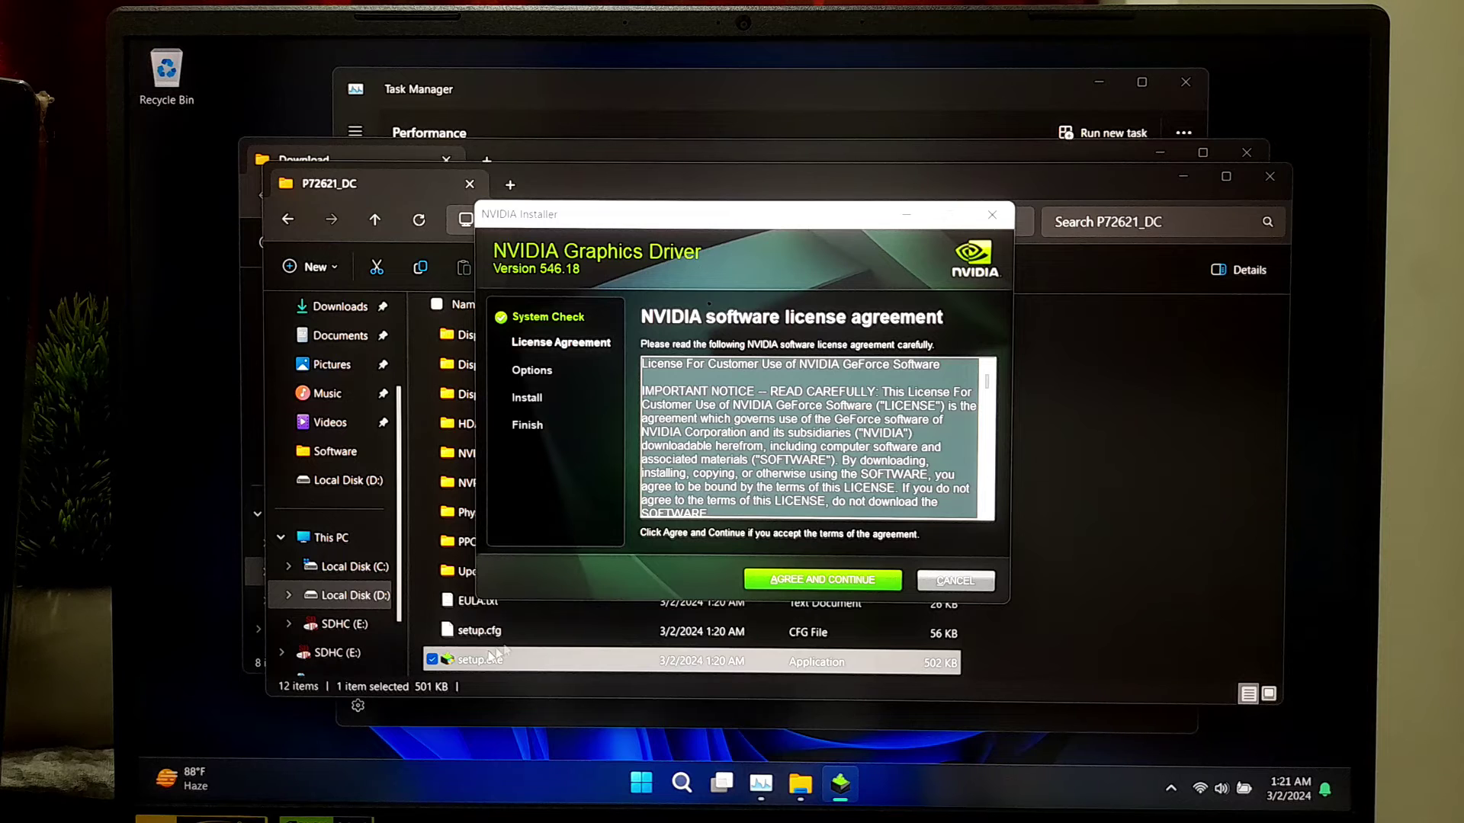
# Clean-install NVIDIA Graphics Driver 546.18 with Custom (Advanced) options, then close the installer
pyautogui.click(847, 584)
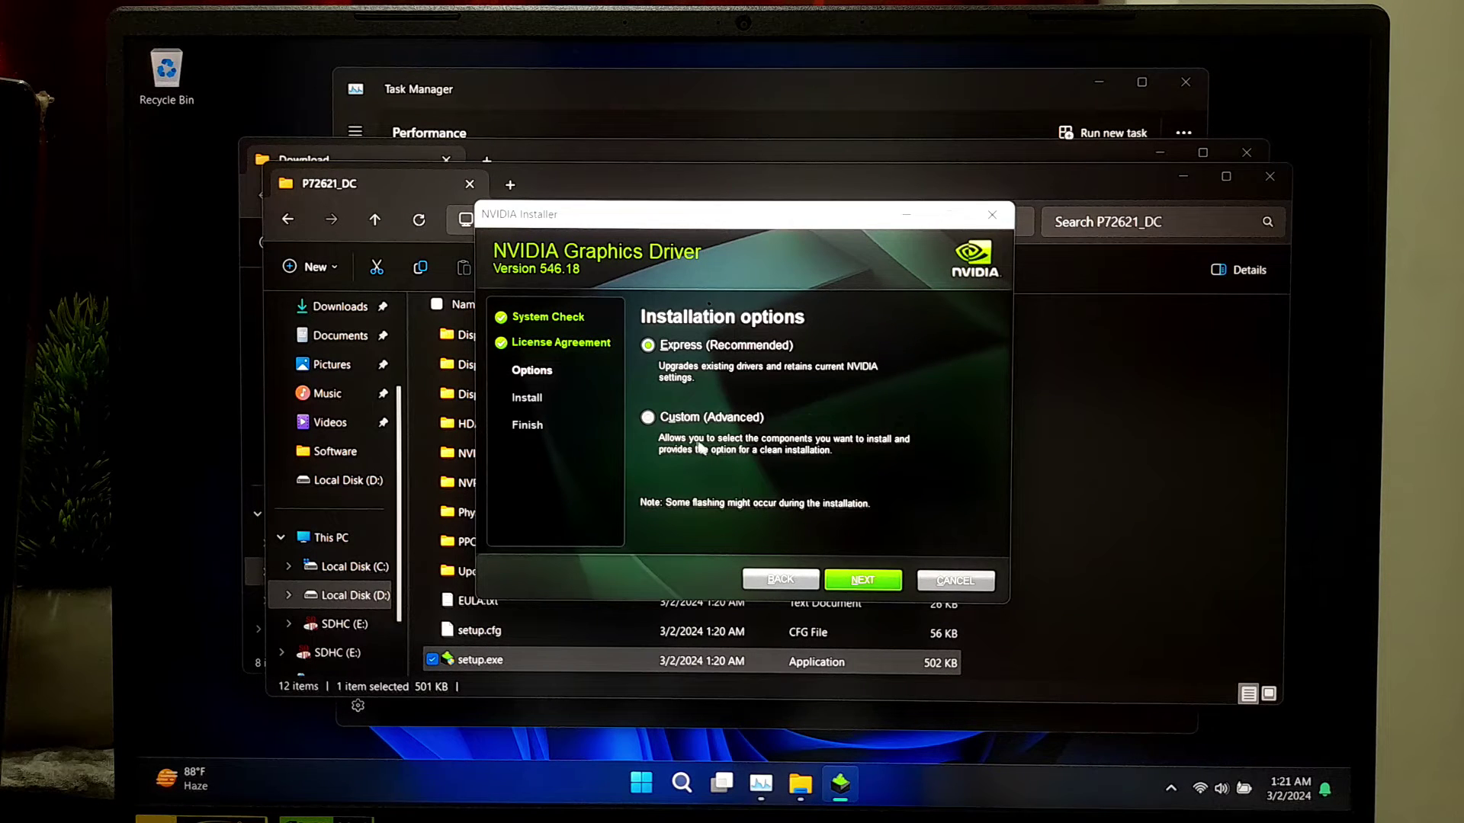
pyautogui.click(647, 418)
pyautogui.click(869, 587)
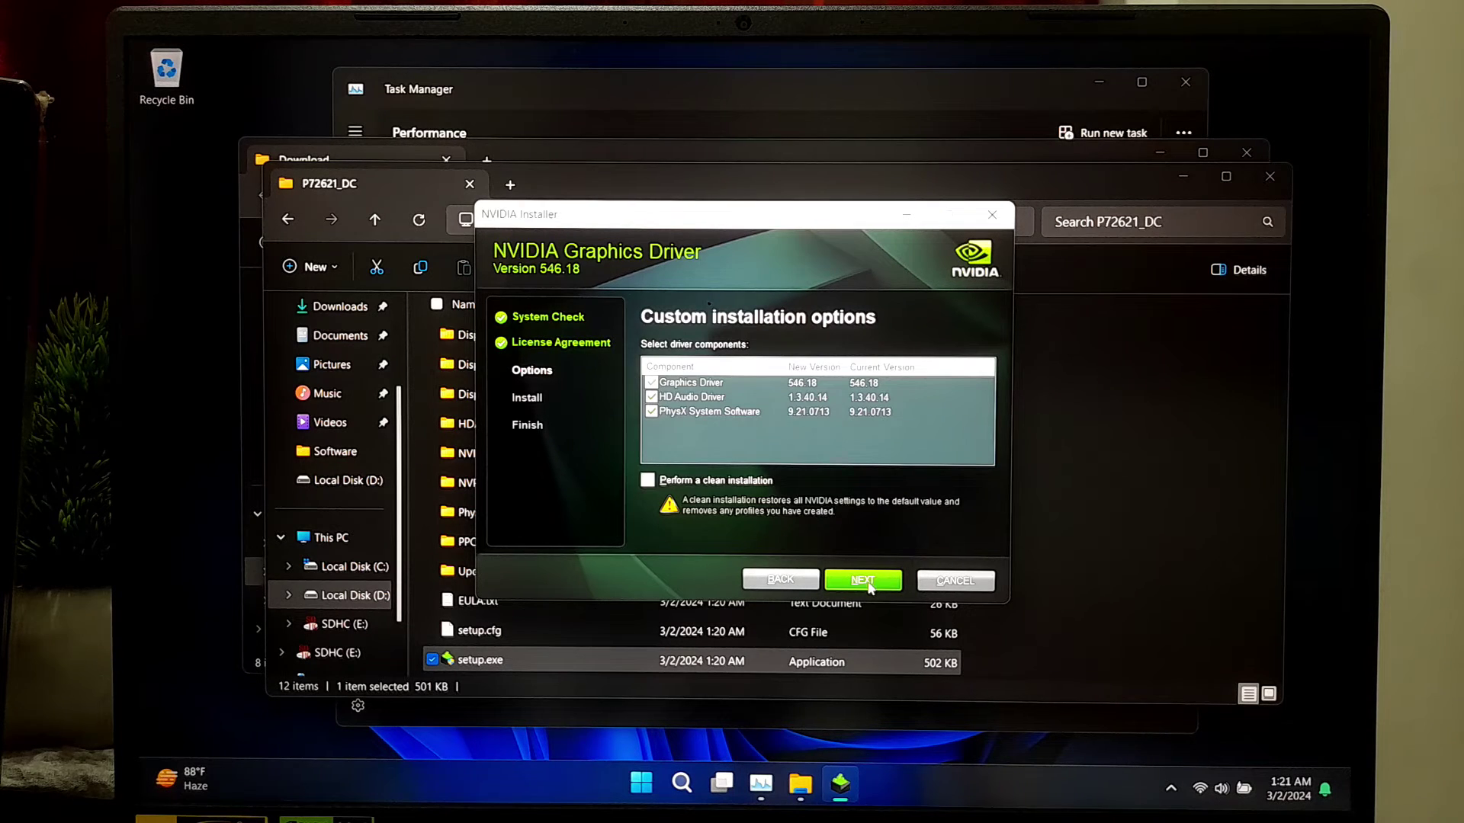
pyautogui.click(649, 481)
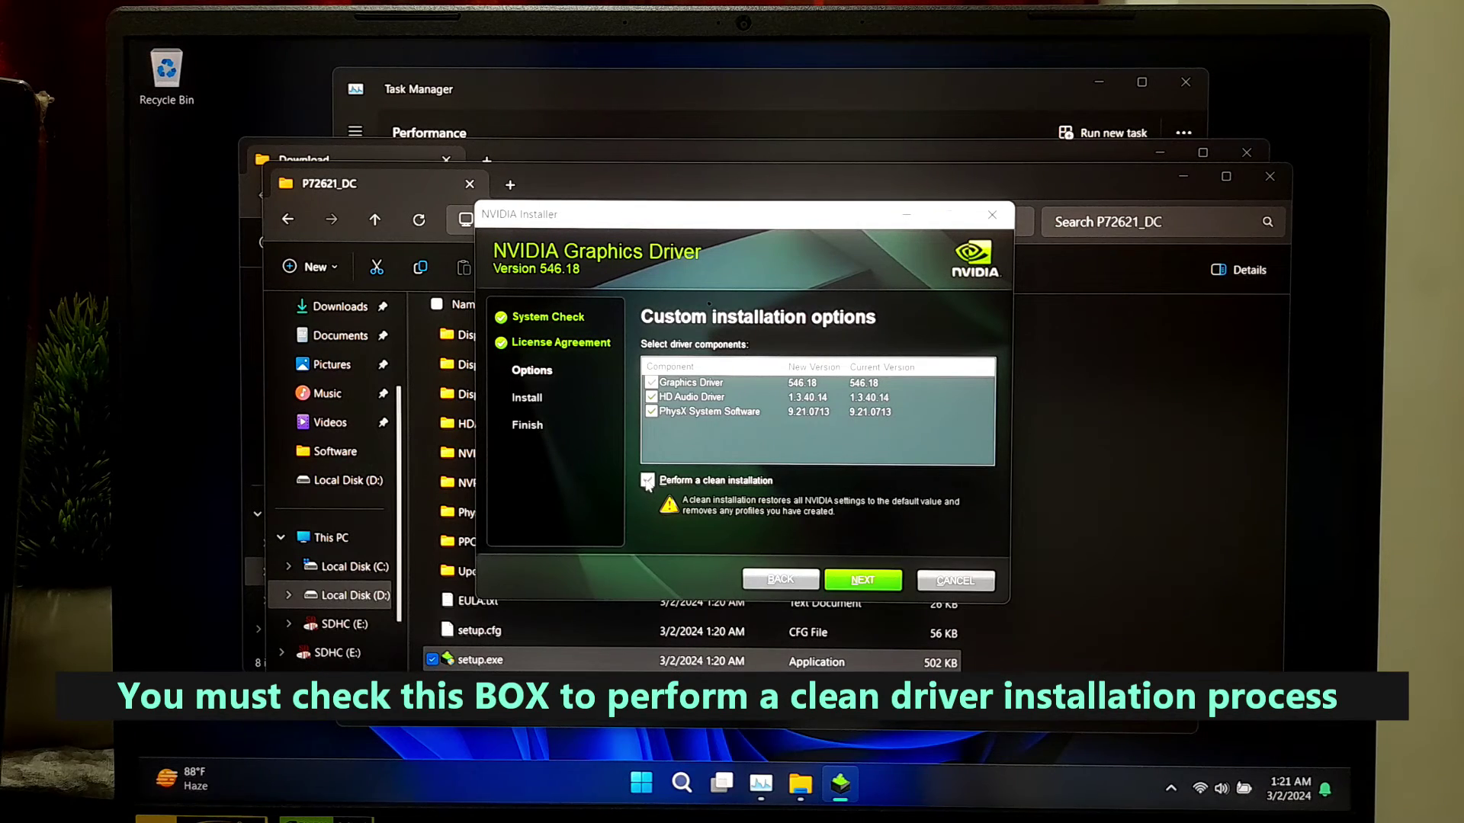
pyautogui.click(863, 583)
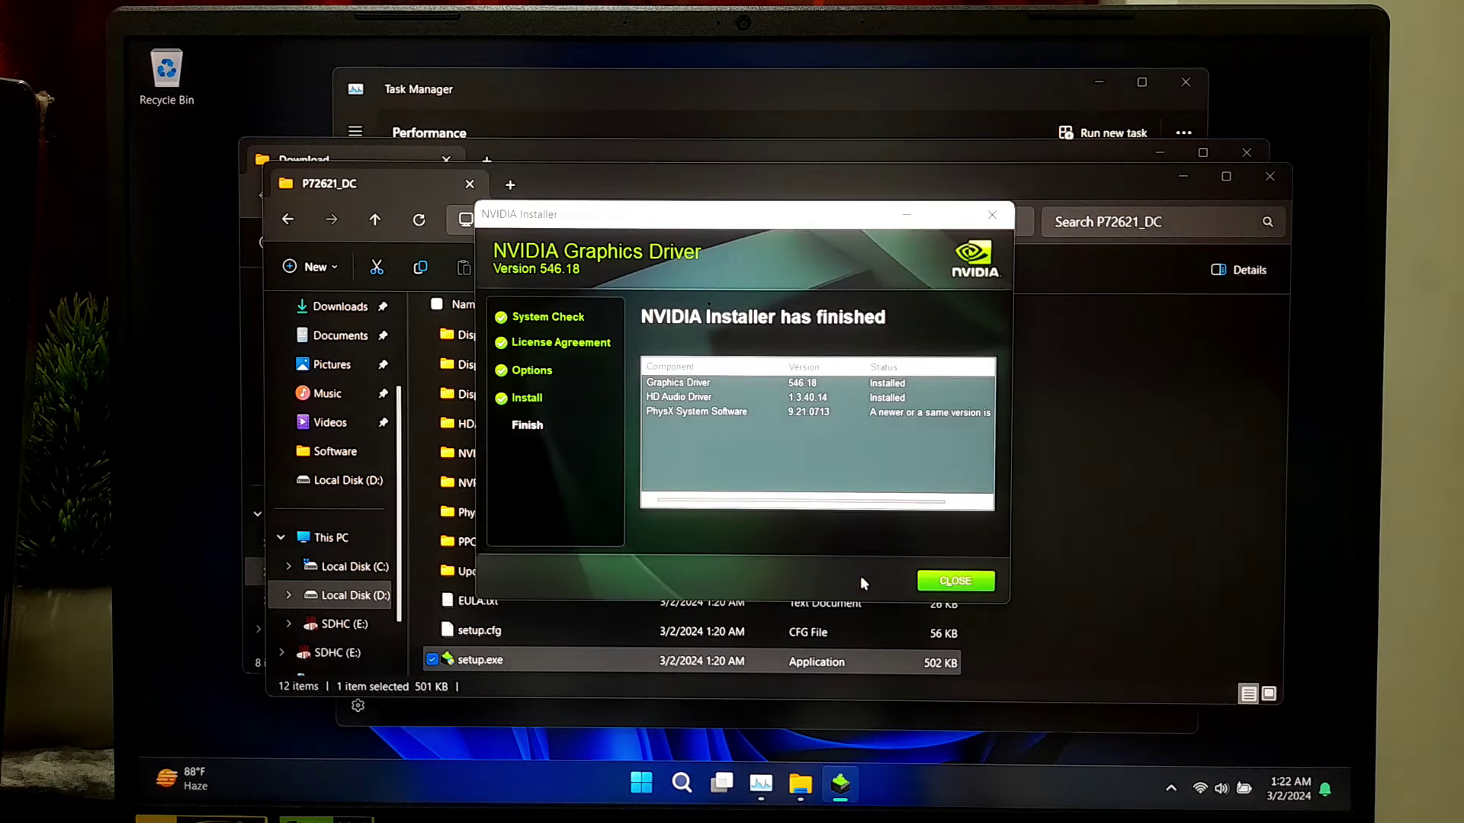
pyautogui.click(955, 582)
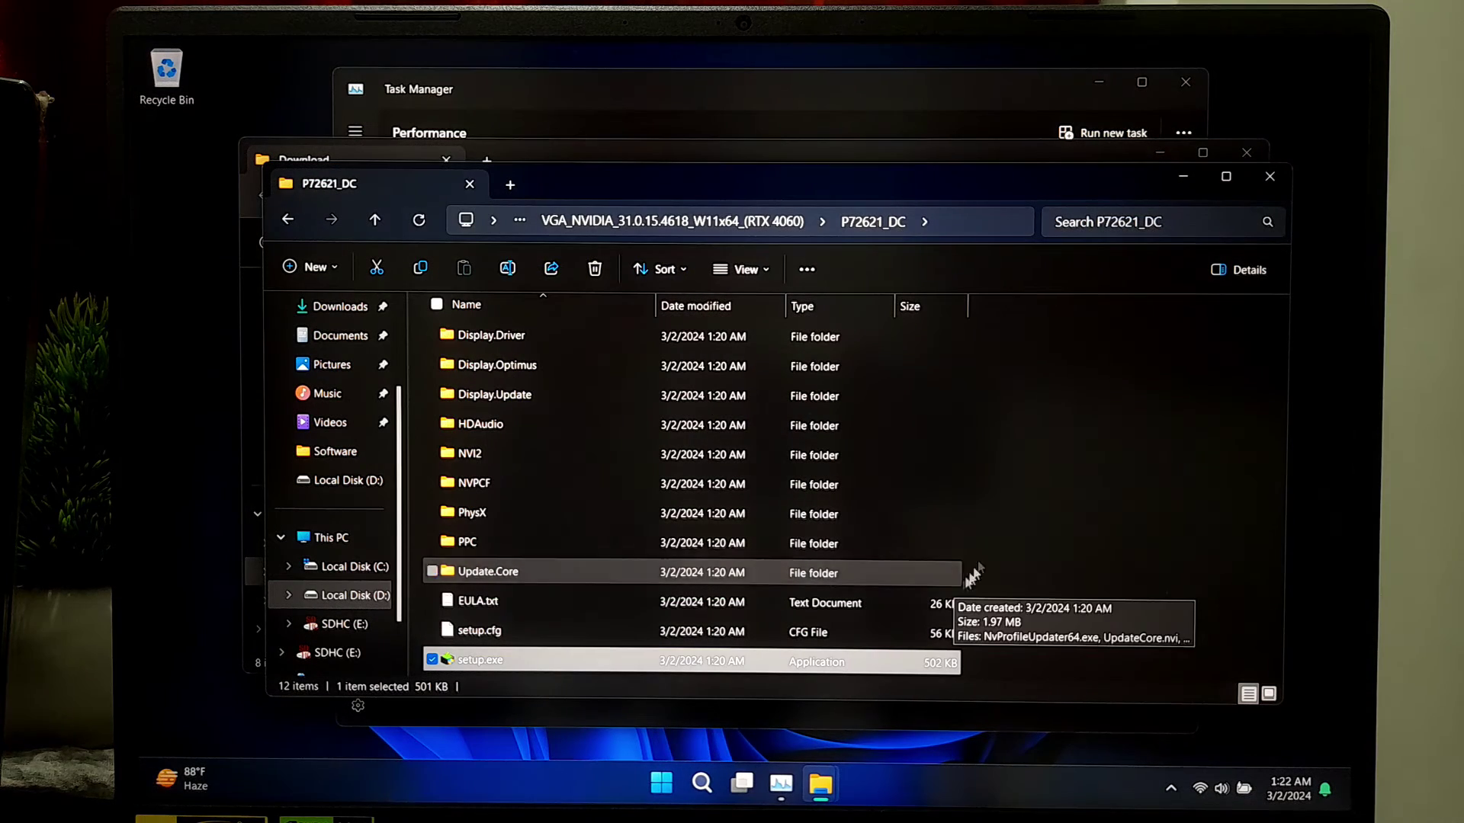
# Close the P72621_DC folder, Download folder and Task Manager windows
pyautogui.click(1270, 176)
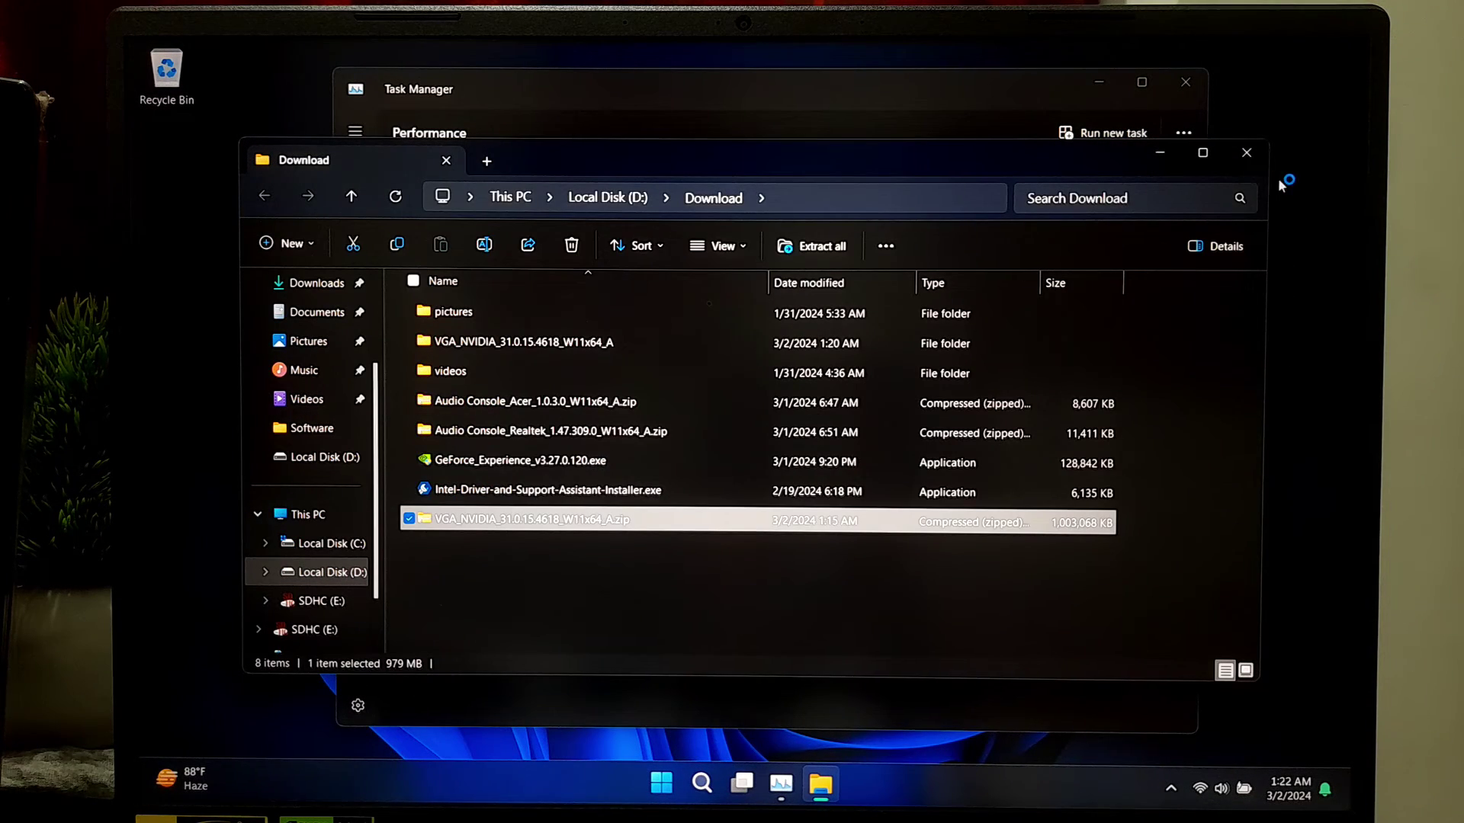
pyautogui.click(1245, 153)
pyautogui.click(1184, 85)
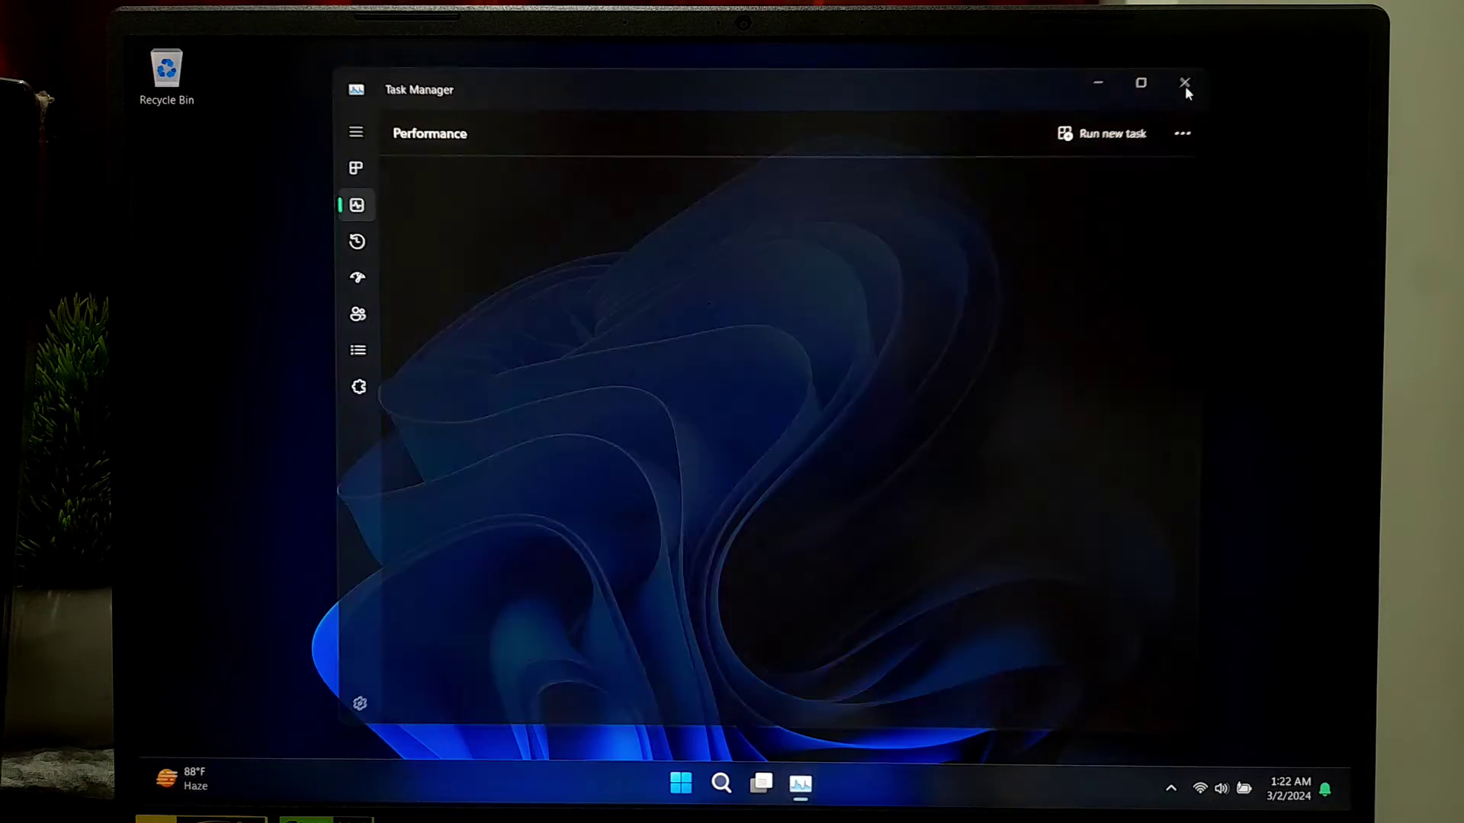
# Restart Windows from the Start menu's power options
pyautogui.click(700, 783)
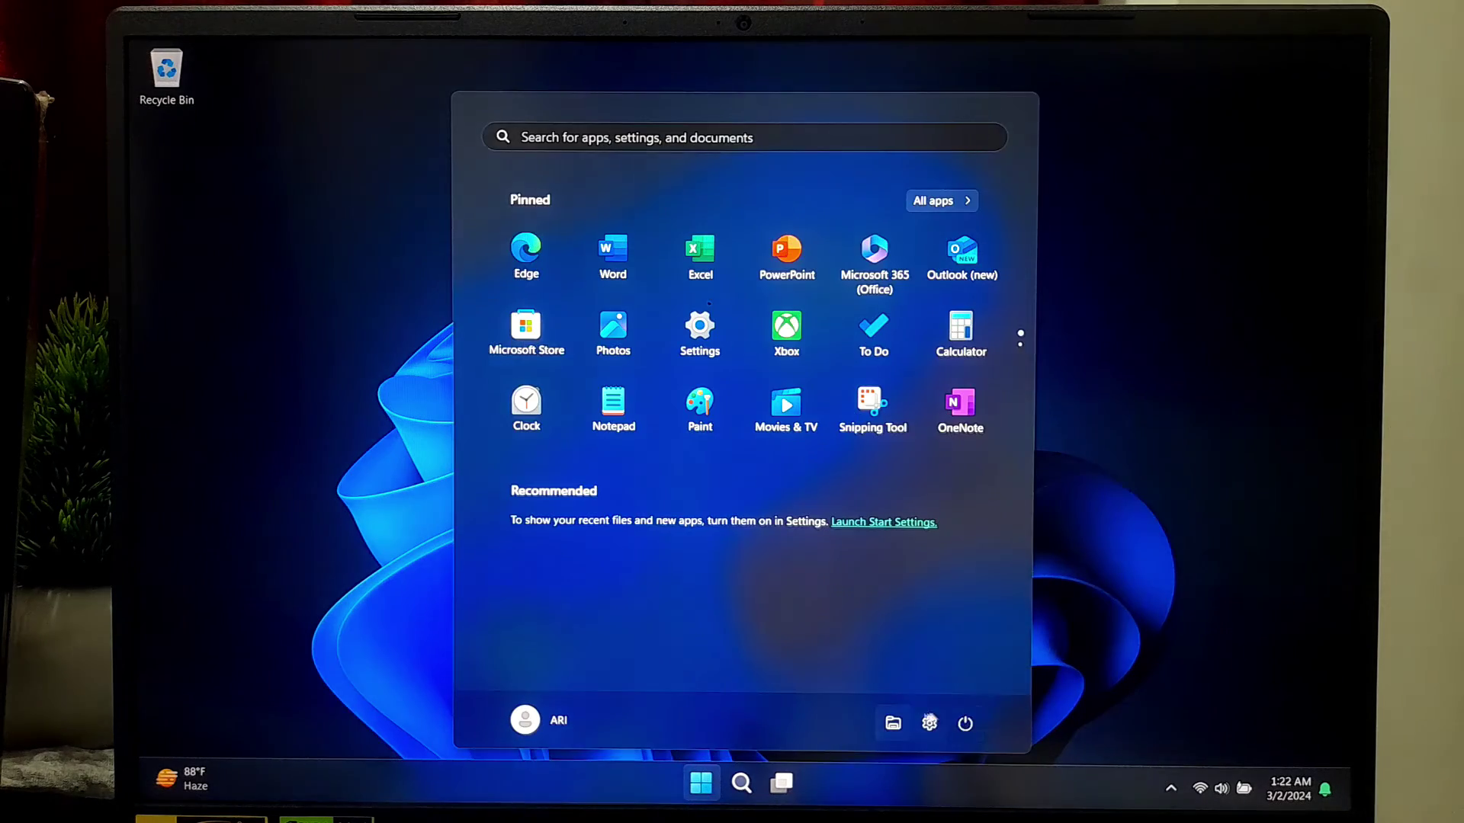
pyautogui.click(966, 723)
pyautogui.click(949, 690)
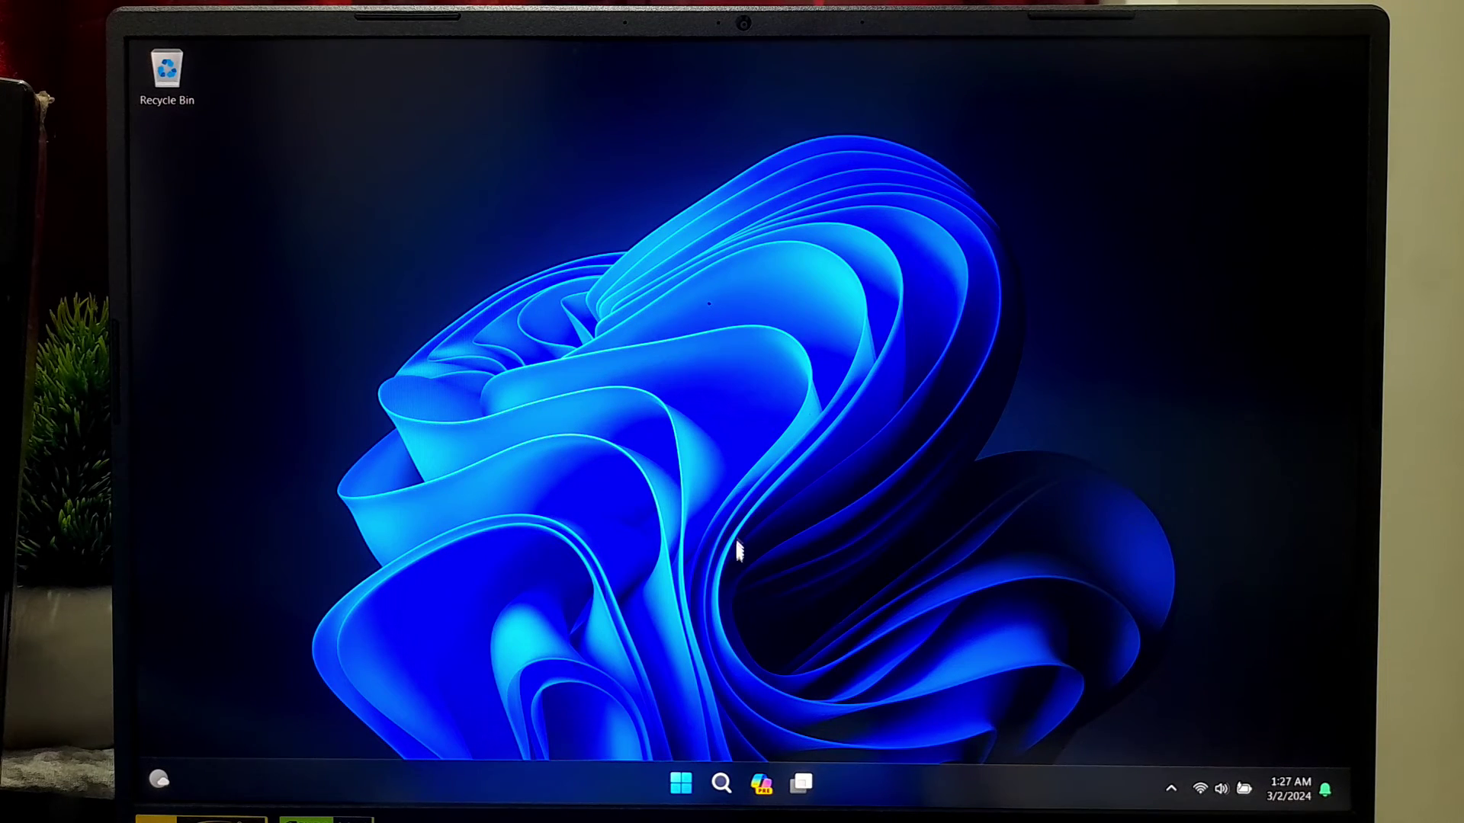
# Open Device Manager and select the RTX 4060 under Display adapters
pyautogui.rightClick(679, 782)
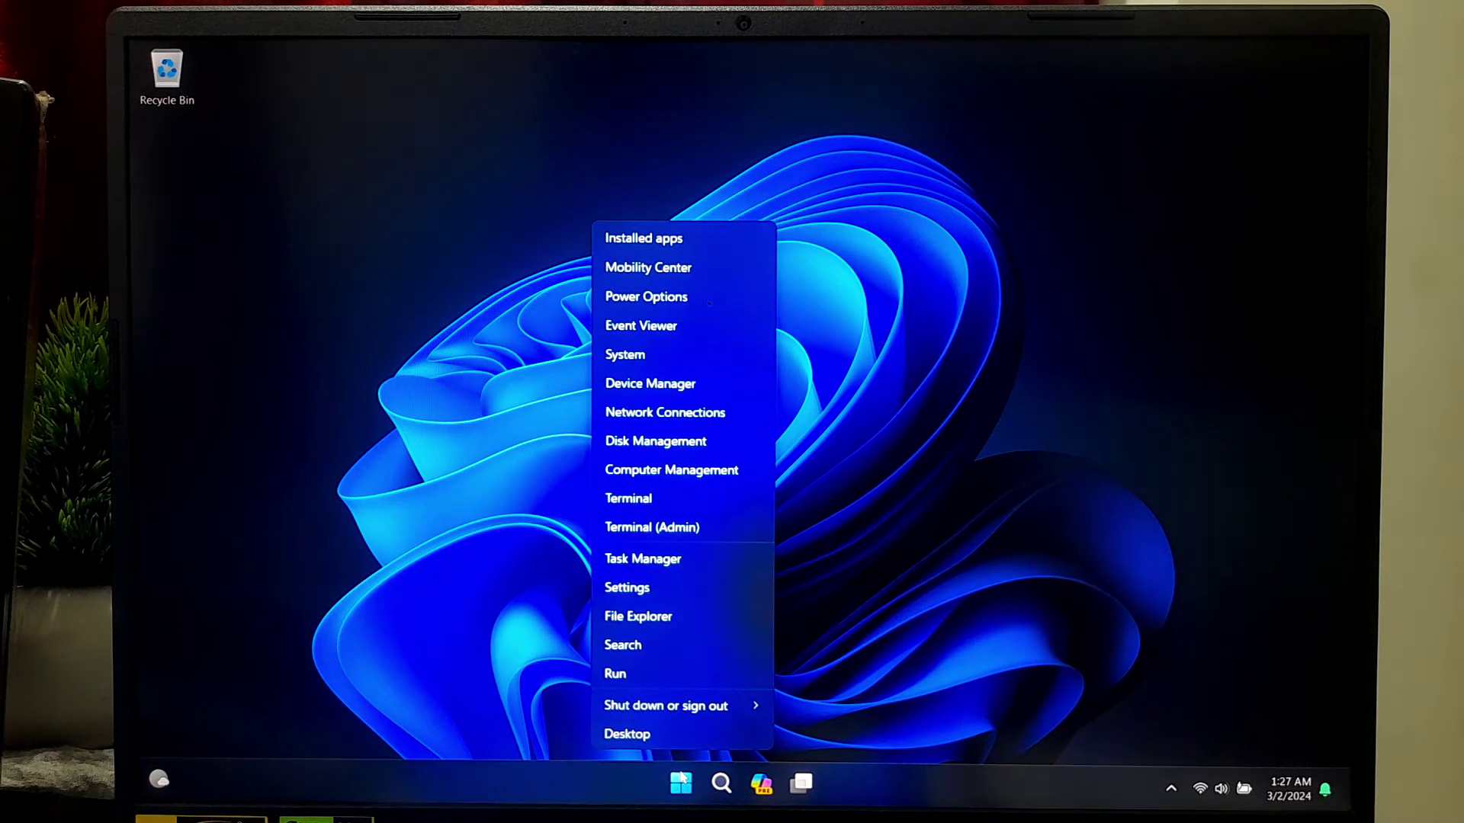
pyautogui.click(644, 385)
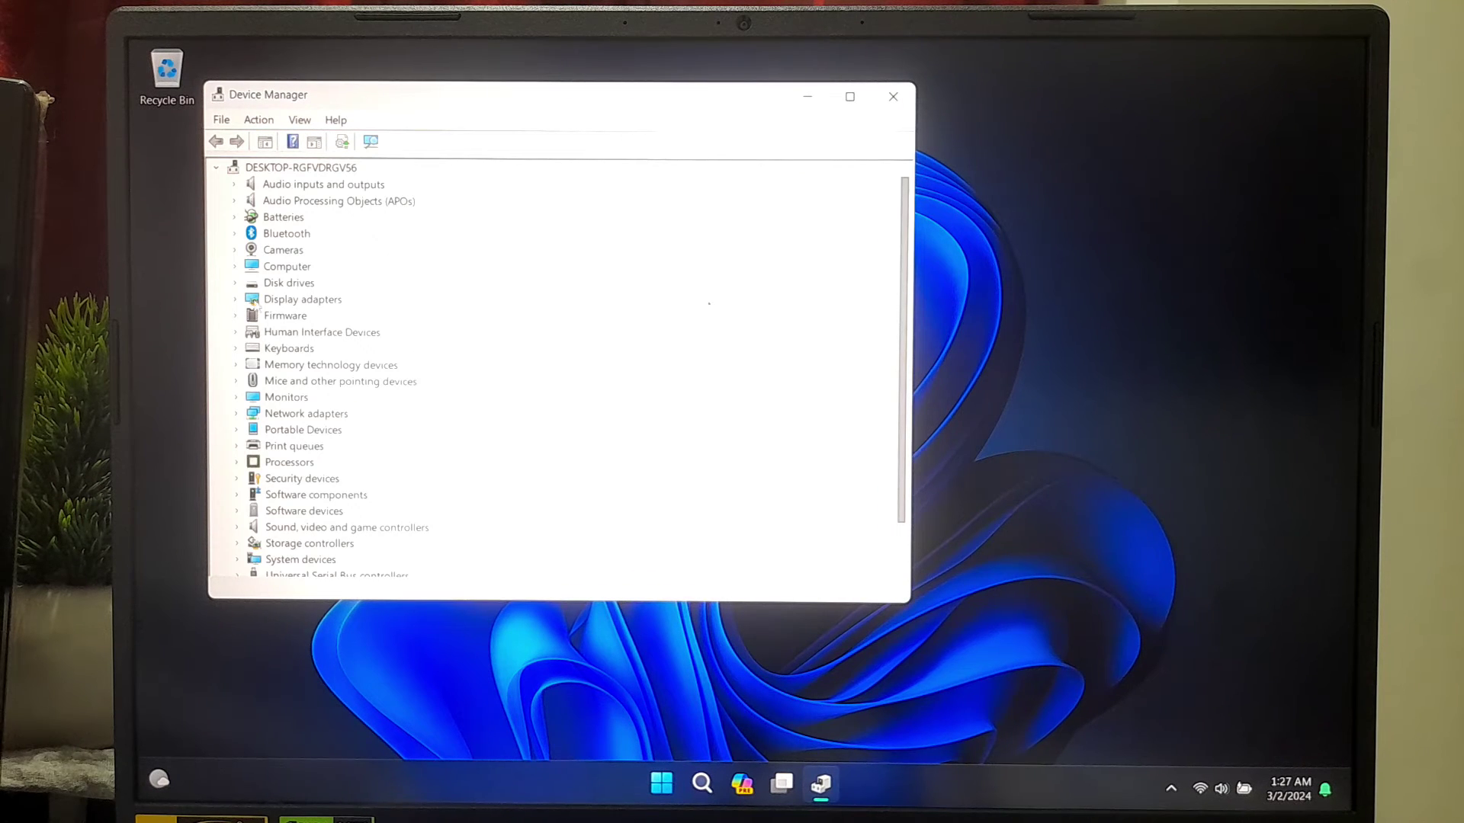
pyautogui.click(237, 300)
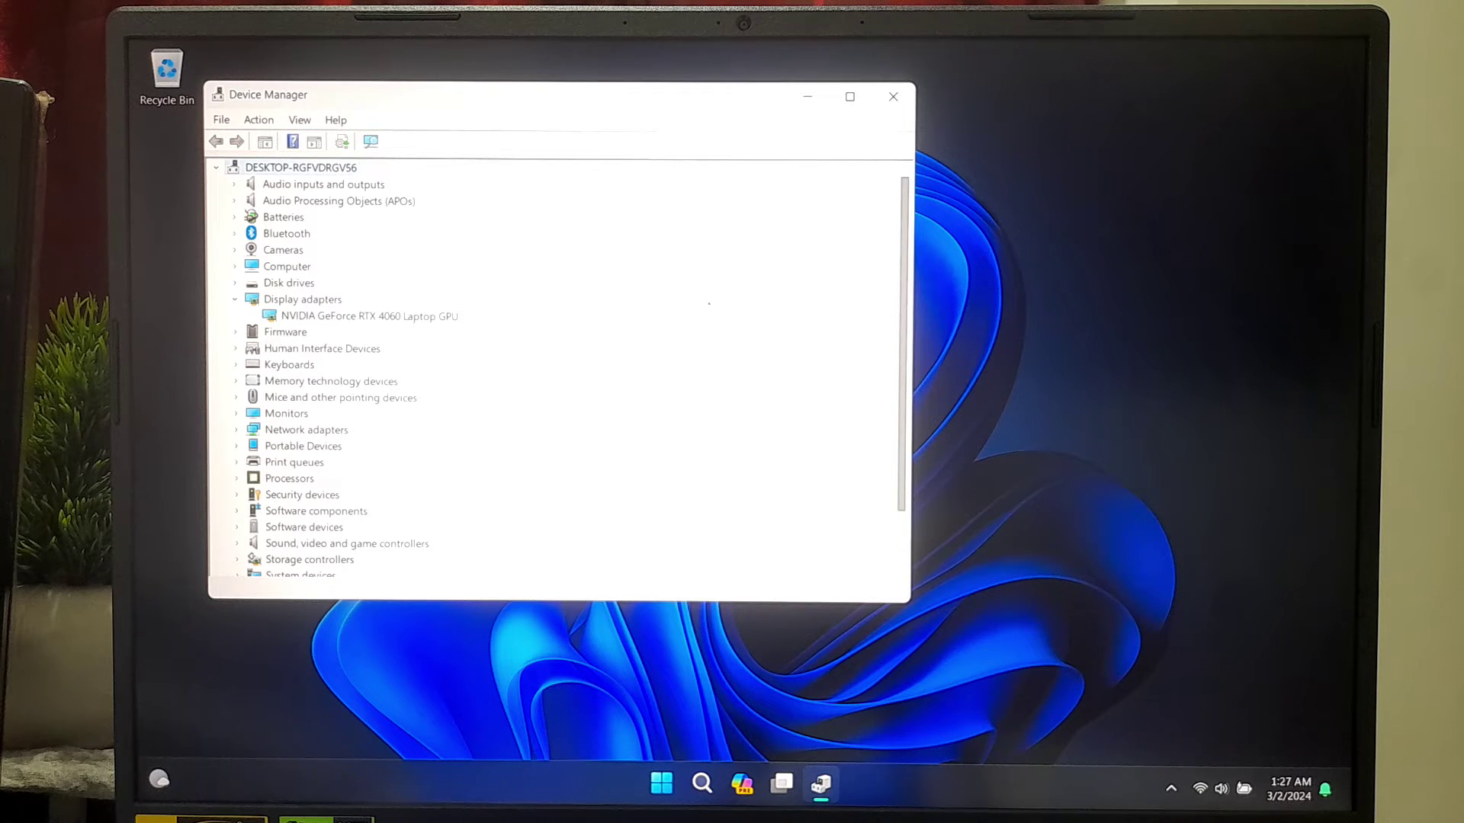
pyautogui.press('Down')
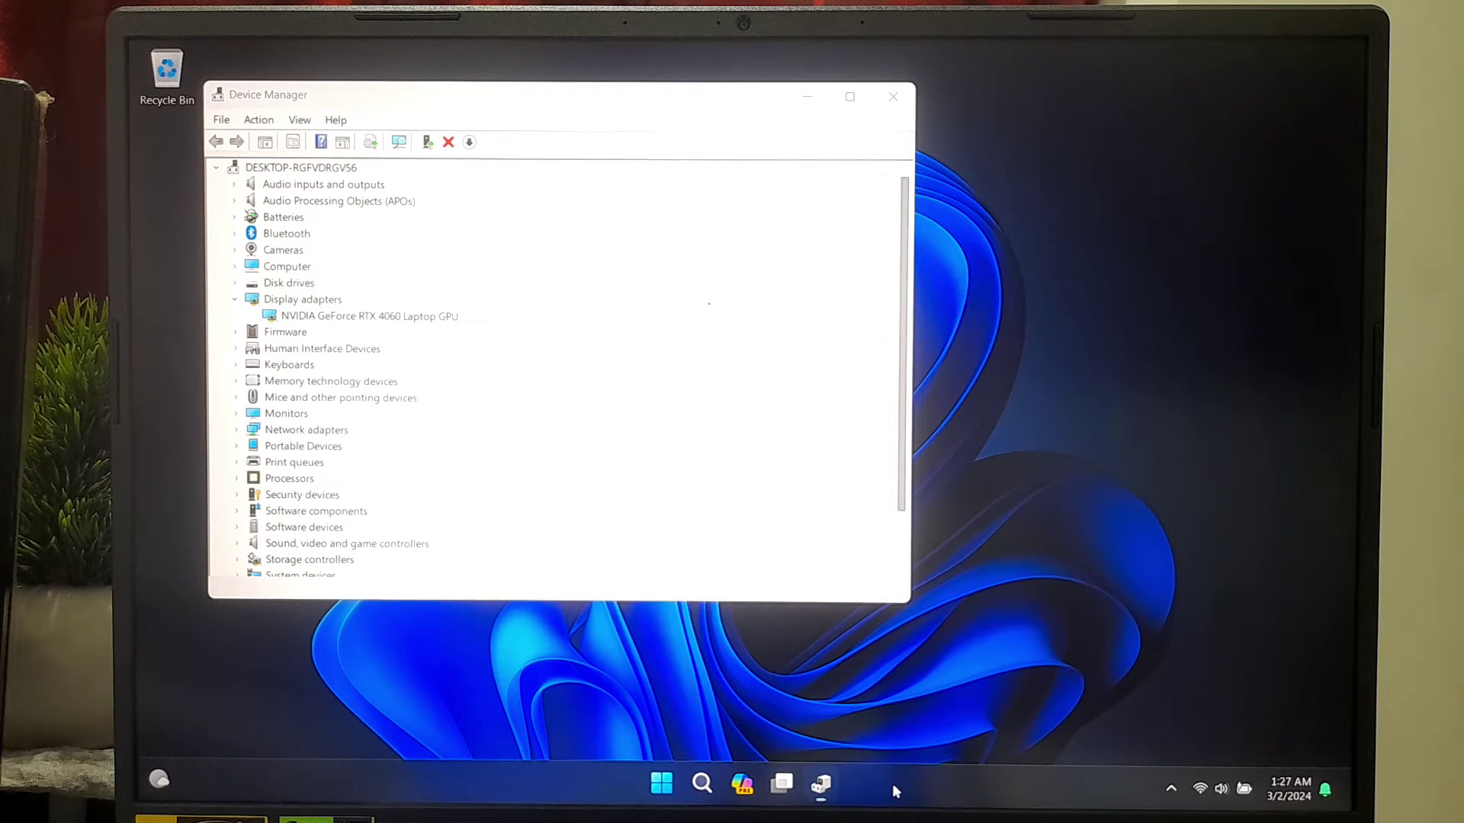
# Check Task Manager's Performance view showing the RTX 4060 as GPU 0, driver 31.0.15.4618
pyautogui.rightClick(893, 783)
pyautogui.click(926, 718)
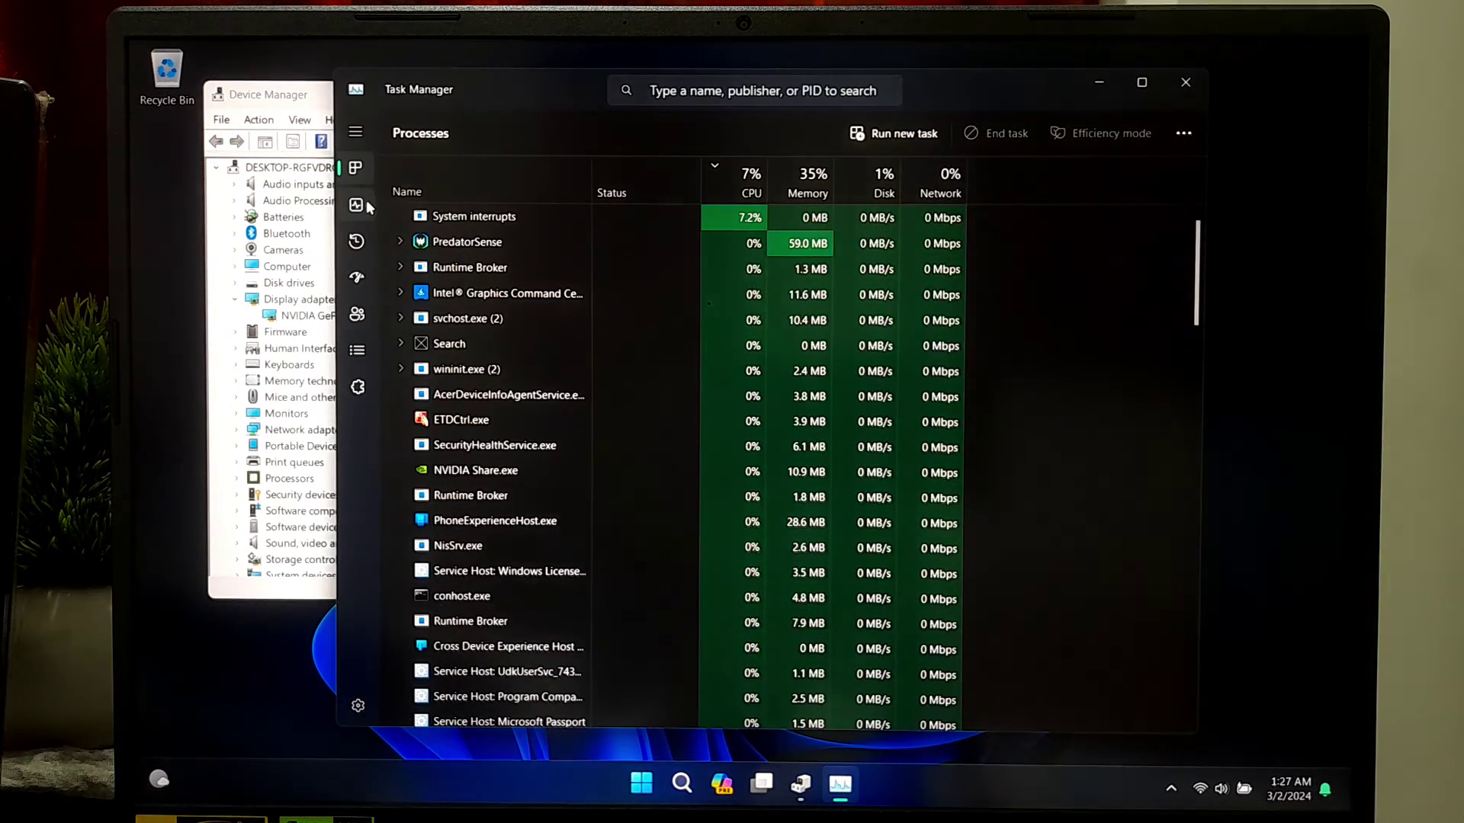
pyautogui.click(357, 204)
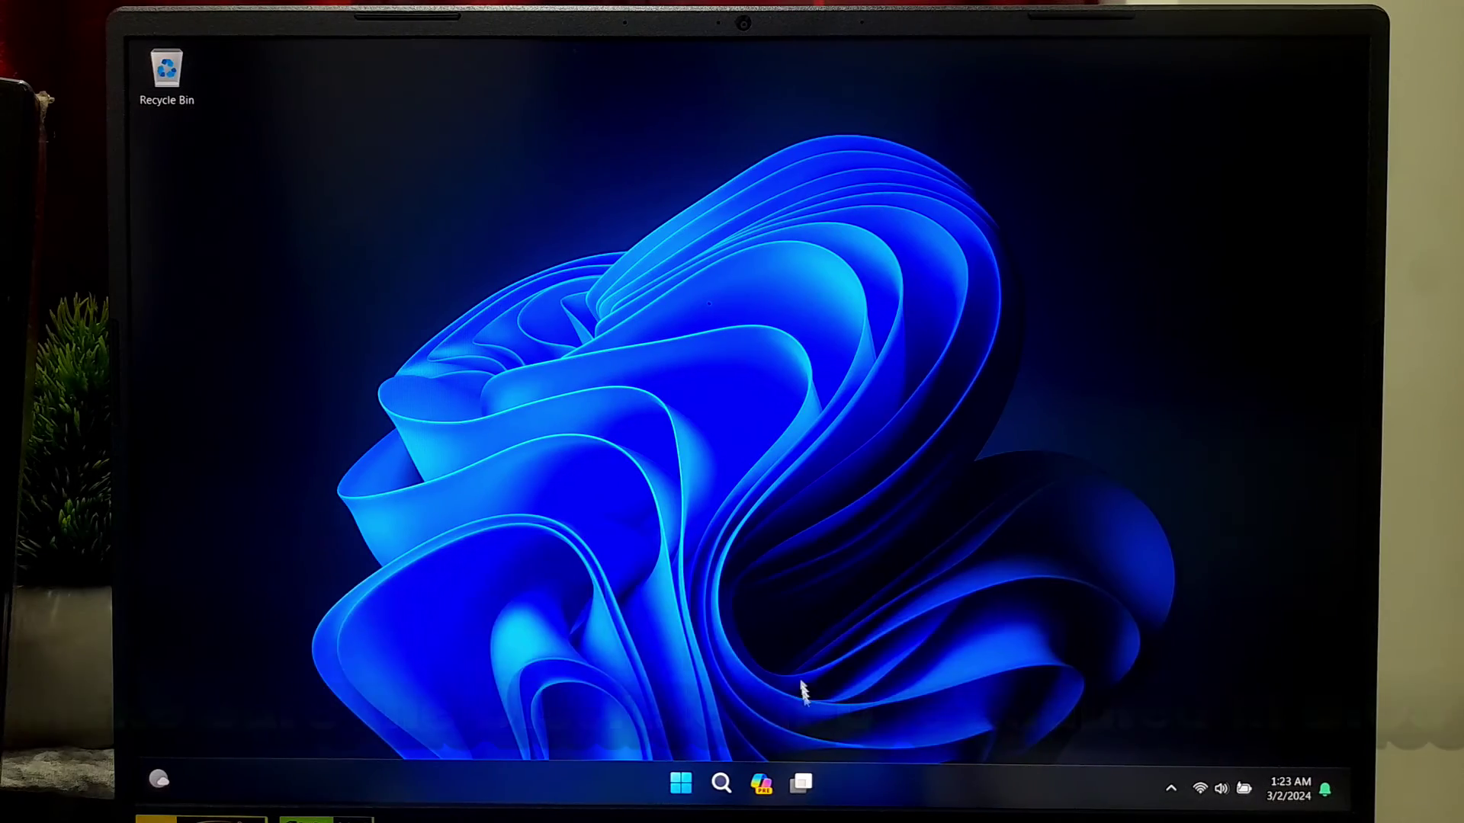
pyautogui.click(903, 714)
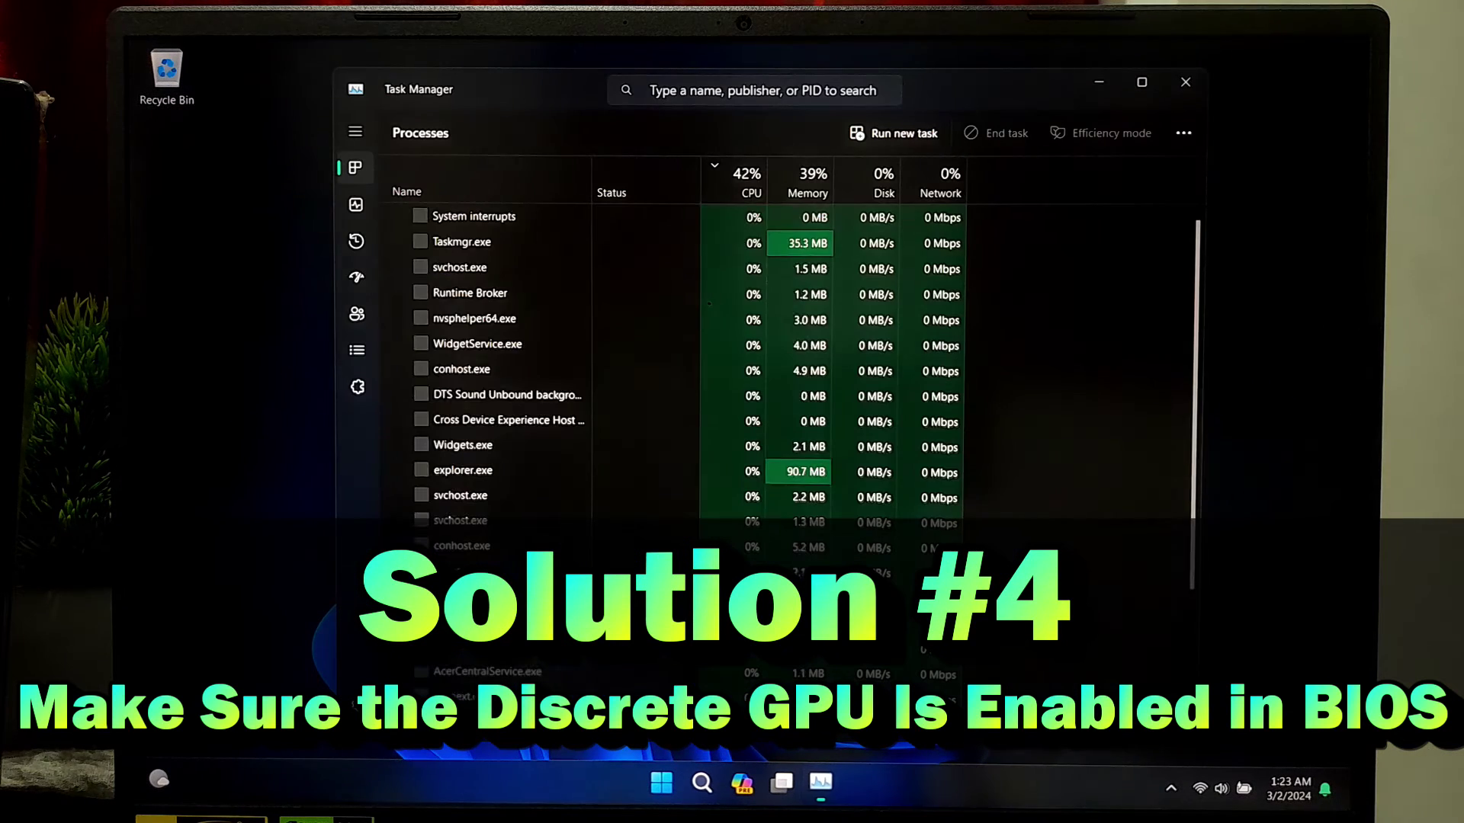
# View the RTX 4060 (GPU 1) and Intel UHD (GPU 0) performance stats, then close Task Manager
pyautogui.click(363, 204)
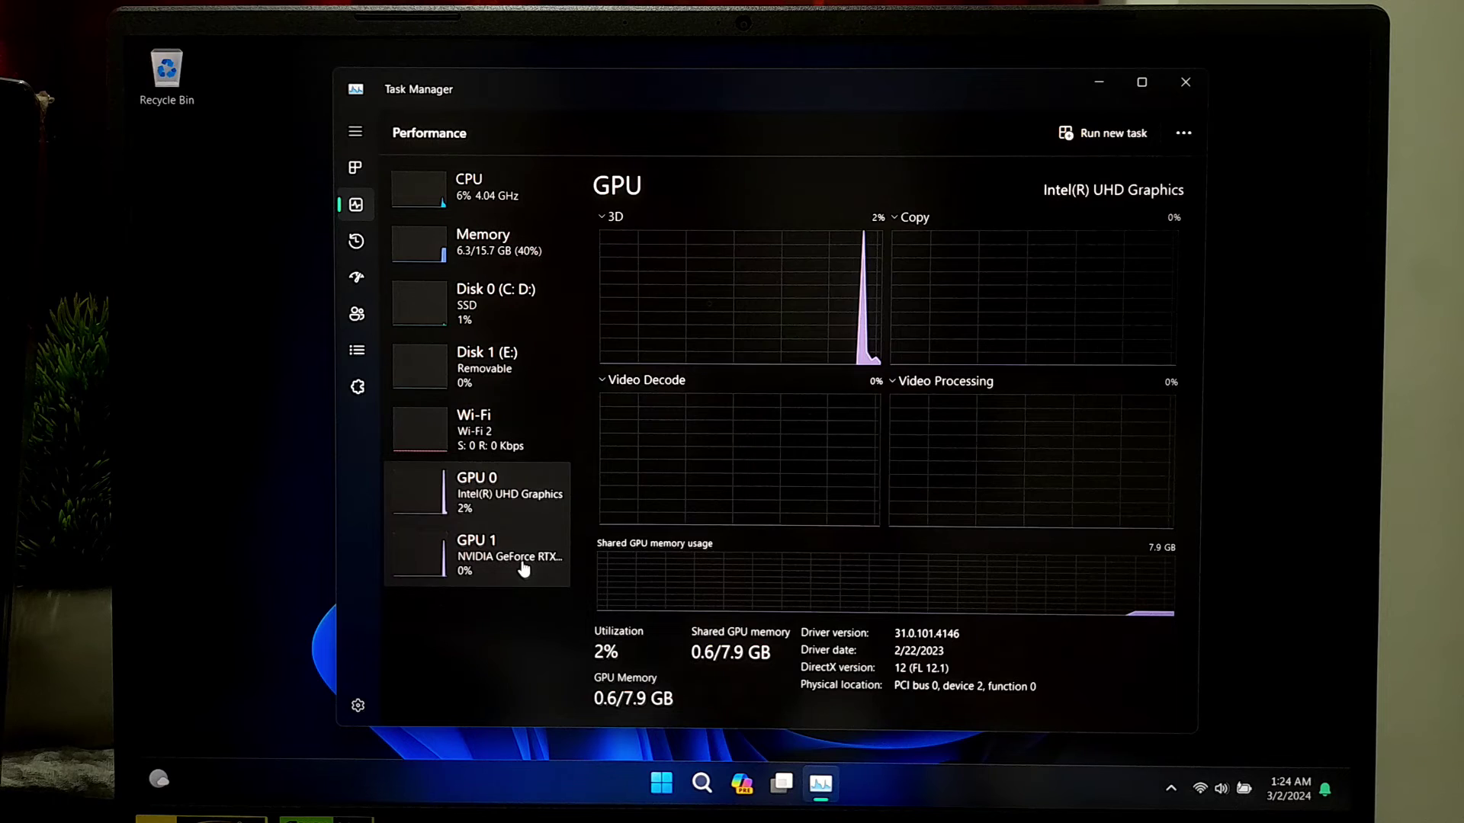
pyautogui.click(523, 562)
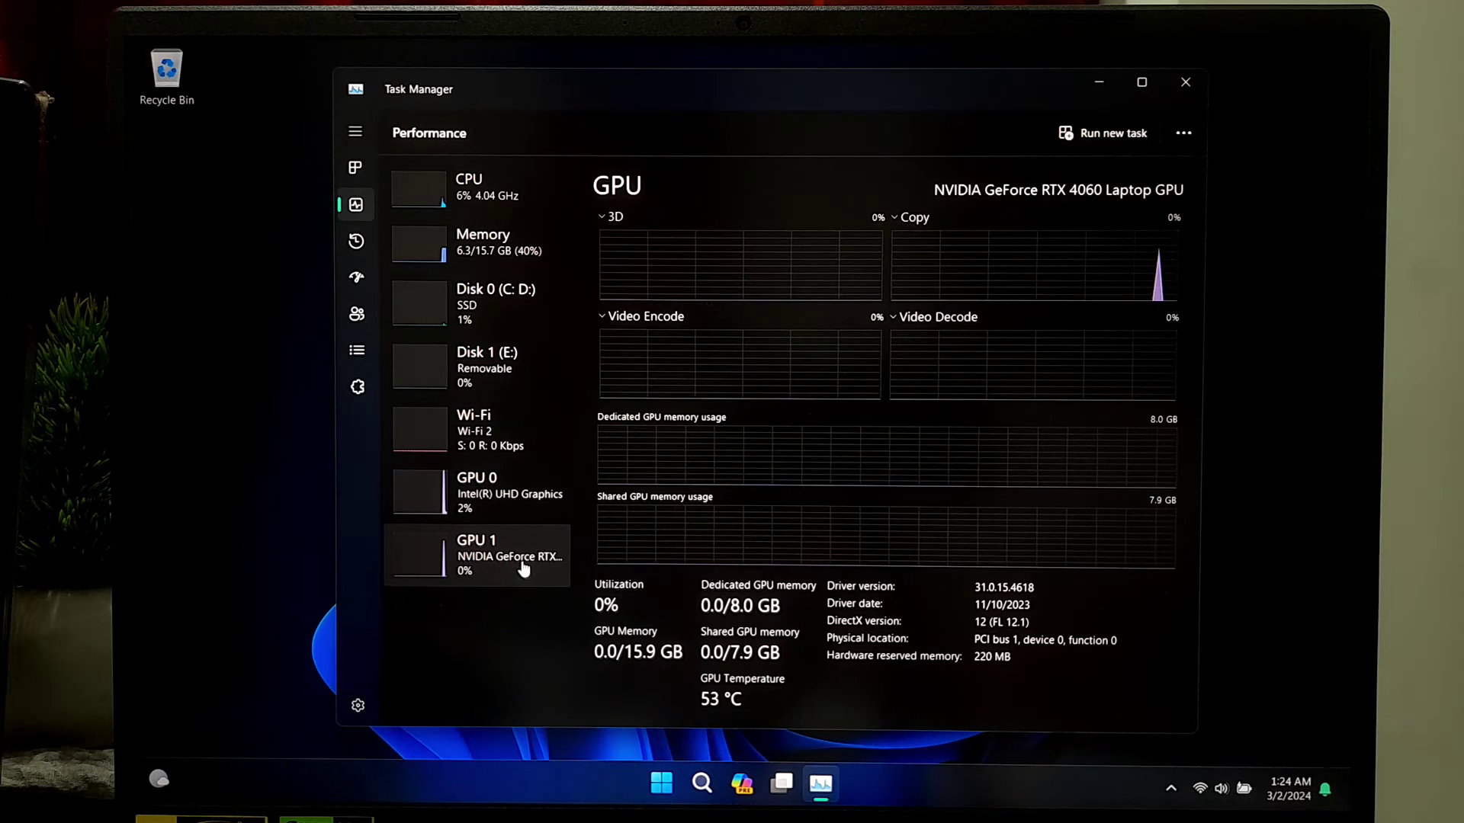
pyautogui.click(514, 517)
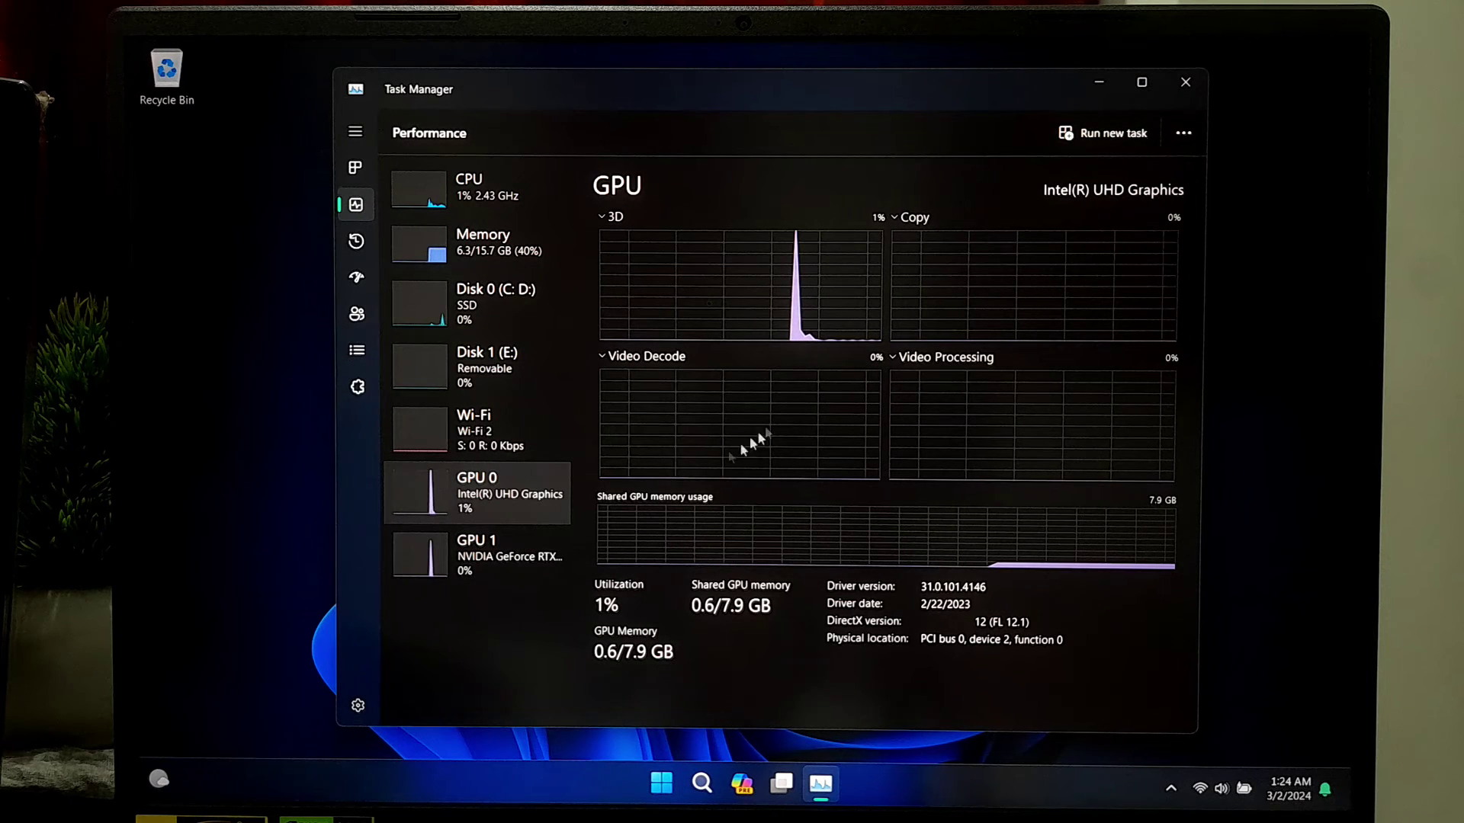
pyautogui.click(1185, 81)
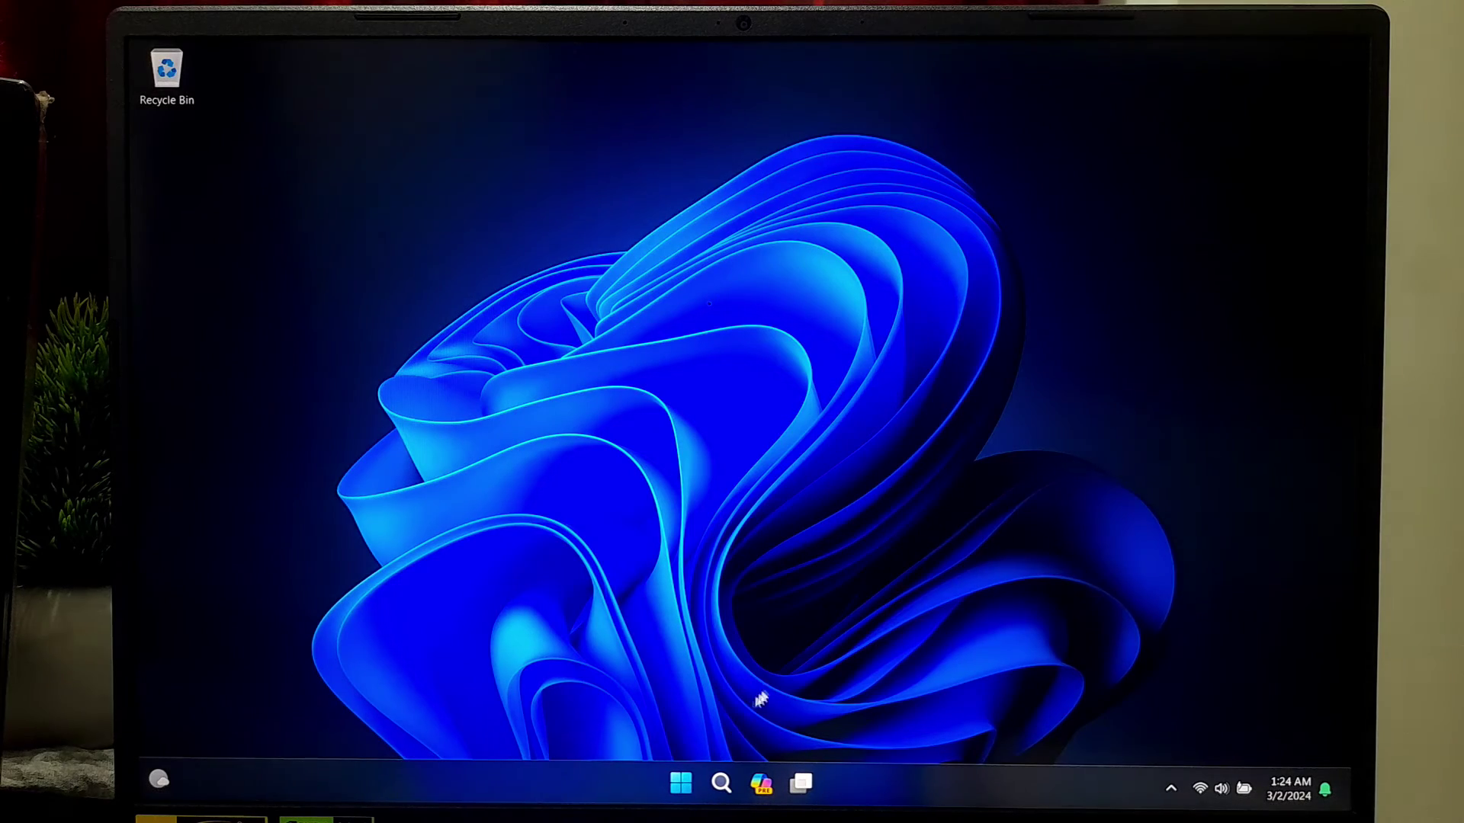
# Restart the computer into the Acer Predator BIOS
pyautogui.click(691, 780)
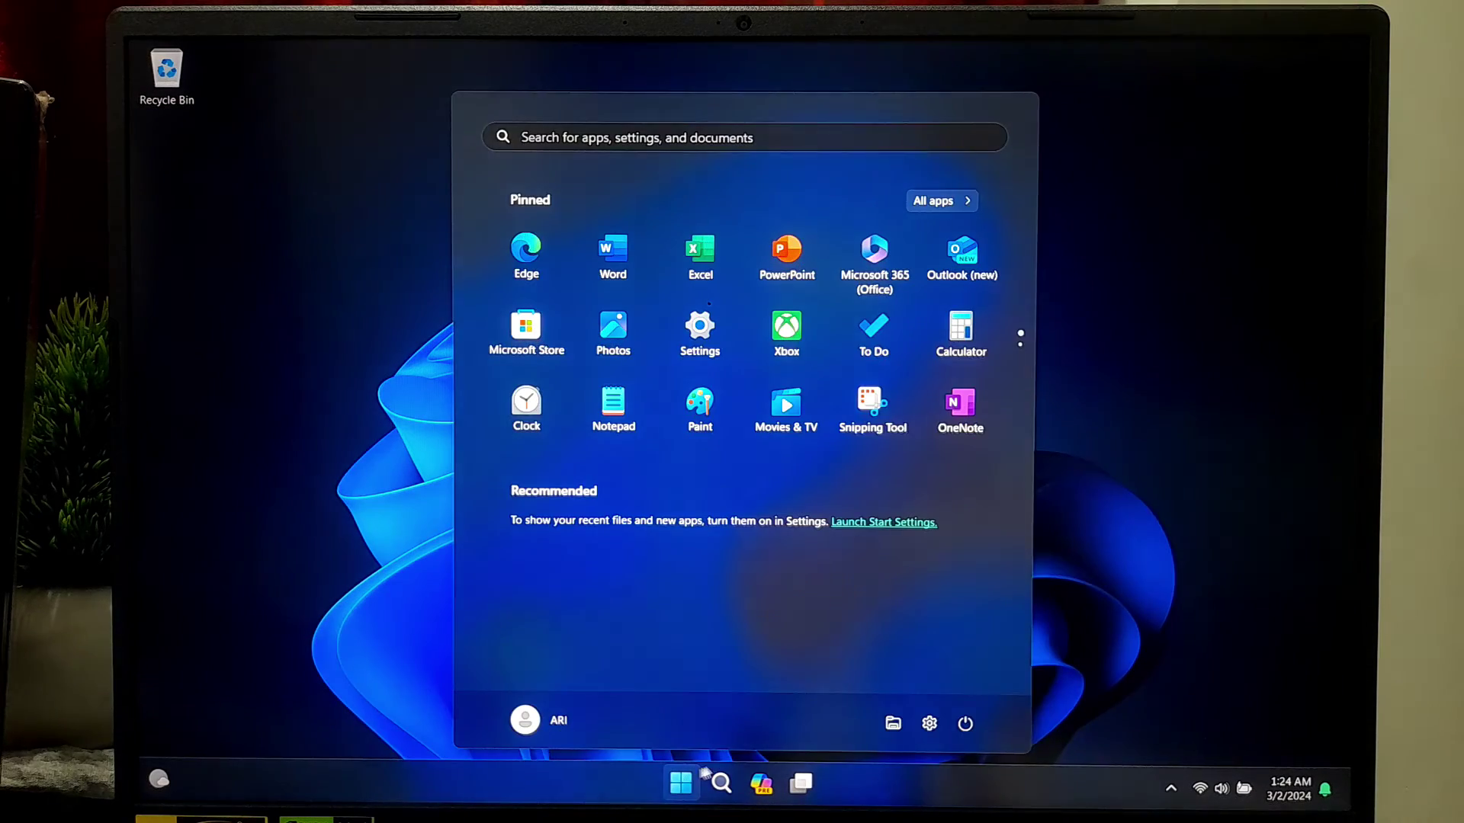
pyautogui.click(965, 723)
pyautogui.click(956, 686)
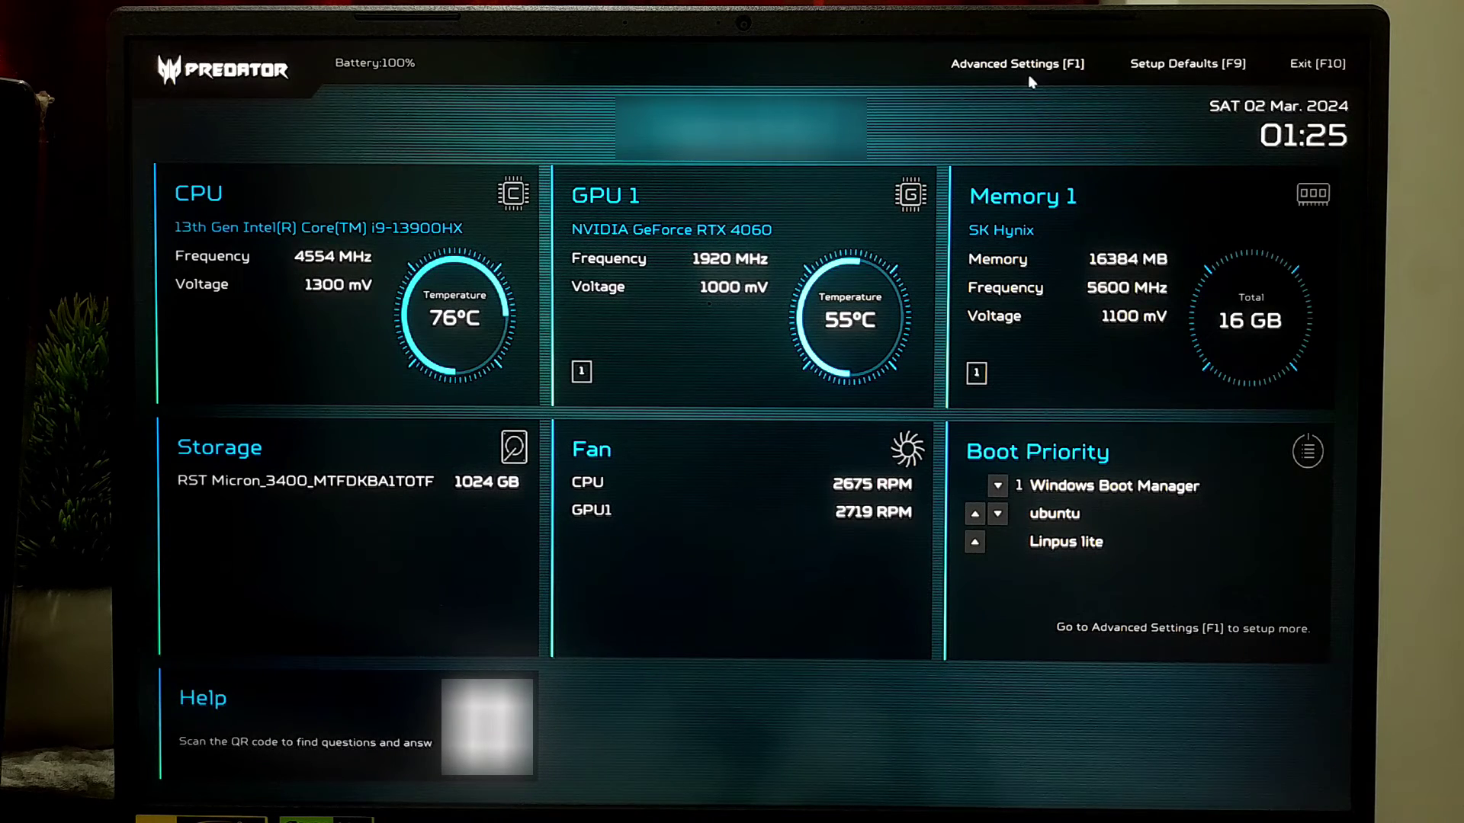
# Set the BIOS Advanced Display mode to Nvidia GPU only, then save and exit
pyautogui.click(1002, 67)
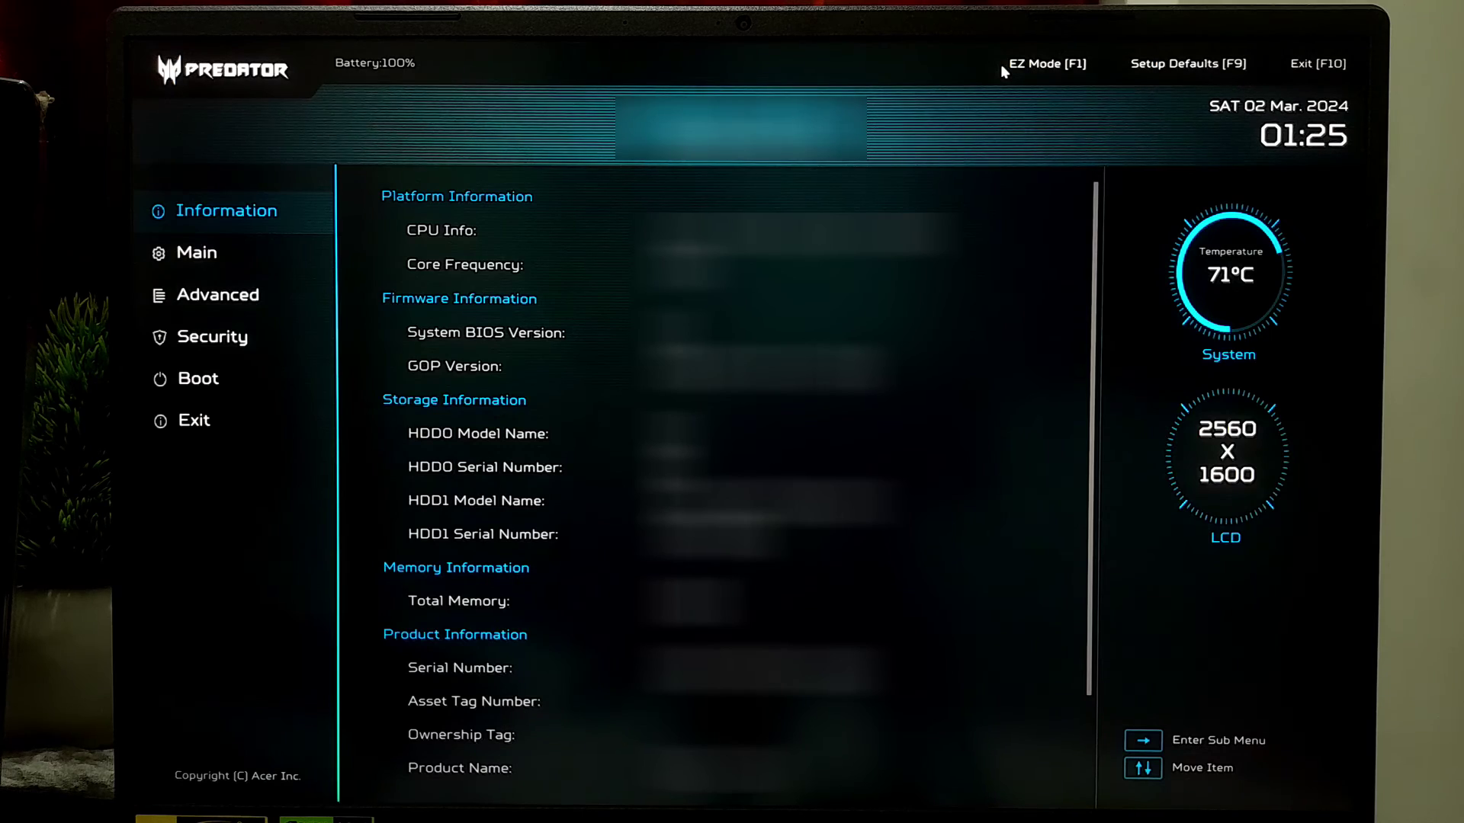
pyautogui.click(212, 304)
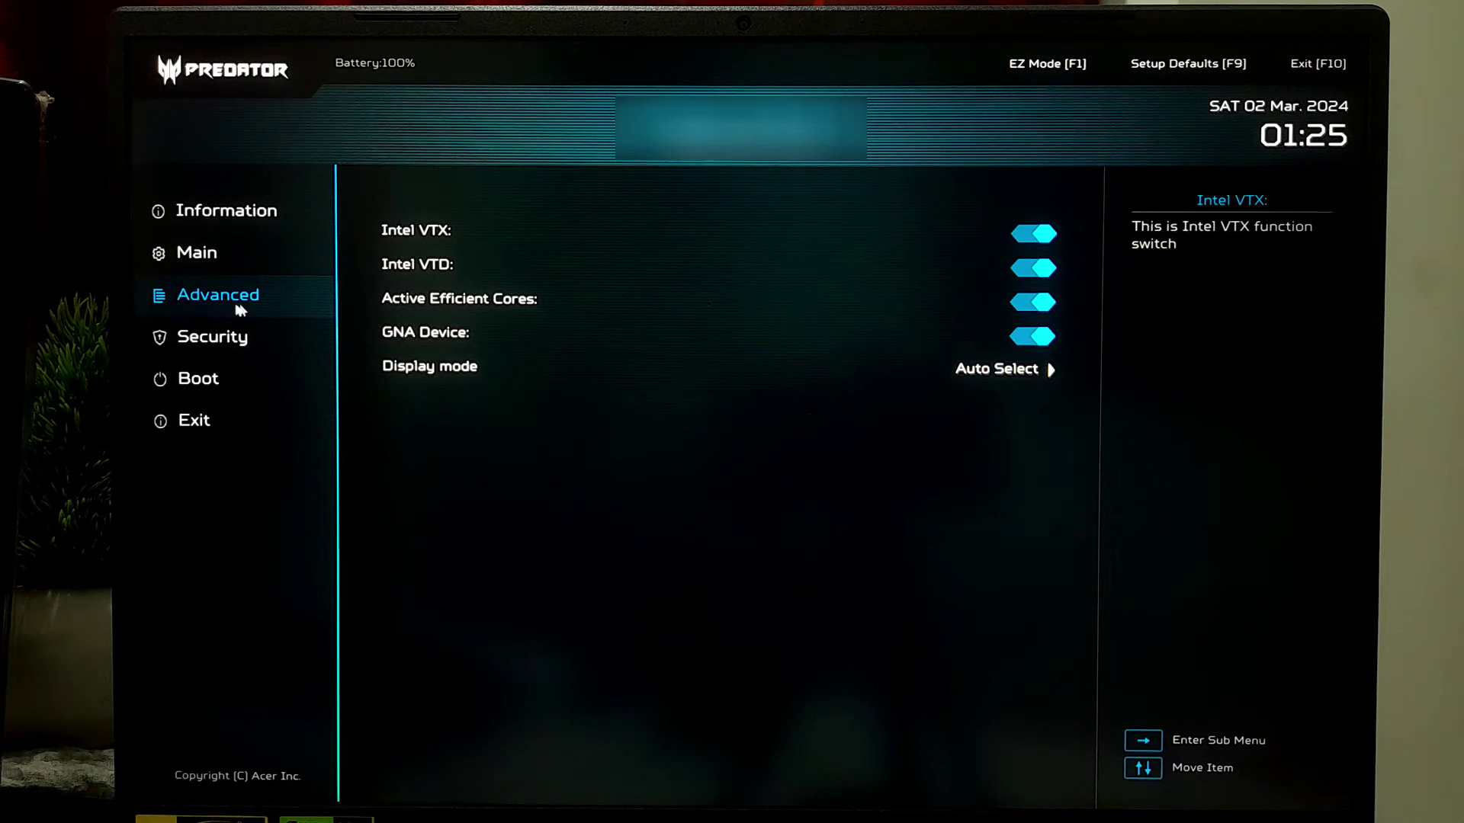
pyautogui.click(494, 376)
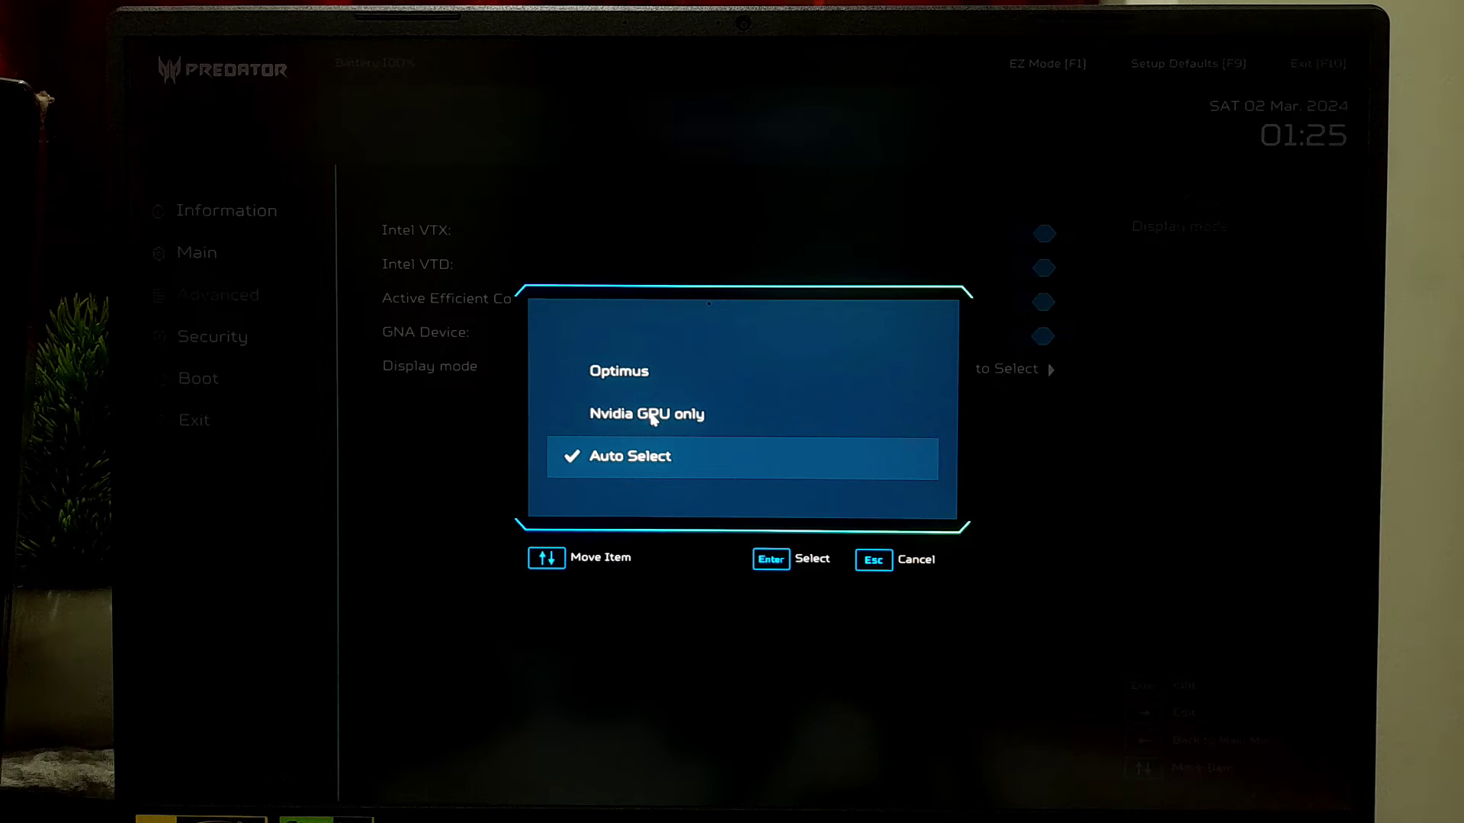
pyautogui.click(652, 419)
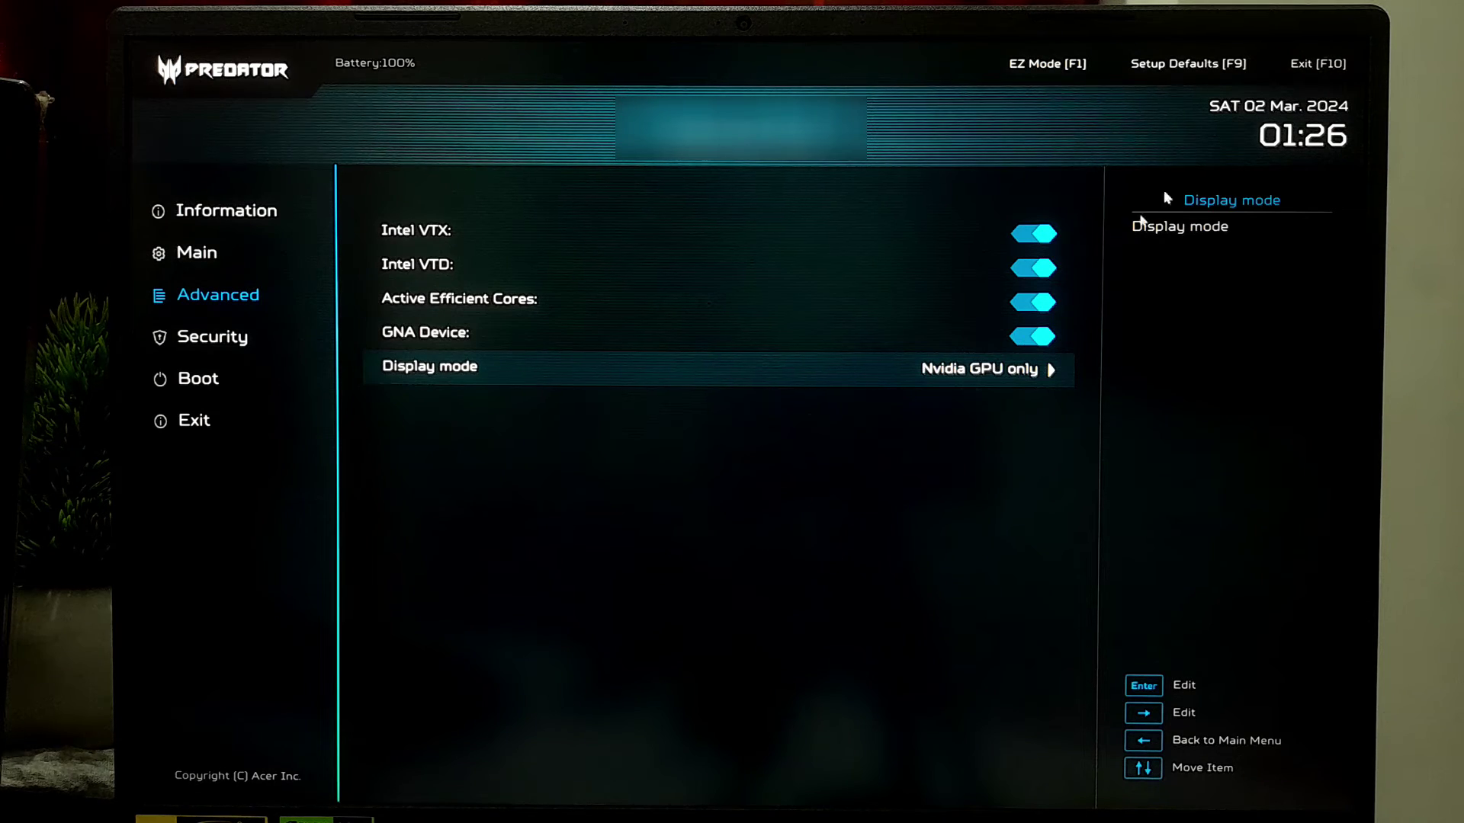
pyautogui.click(1325, 58)
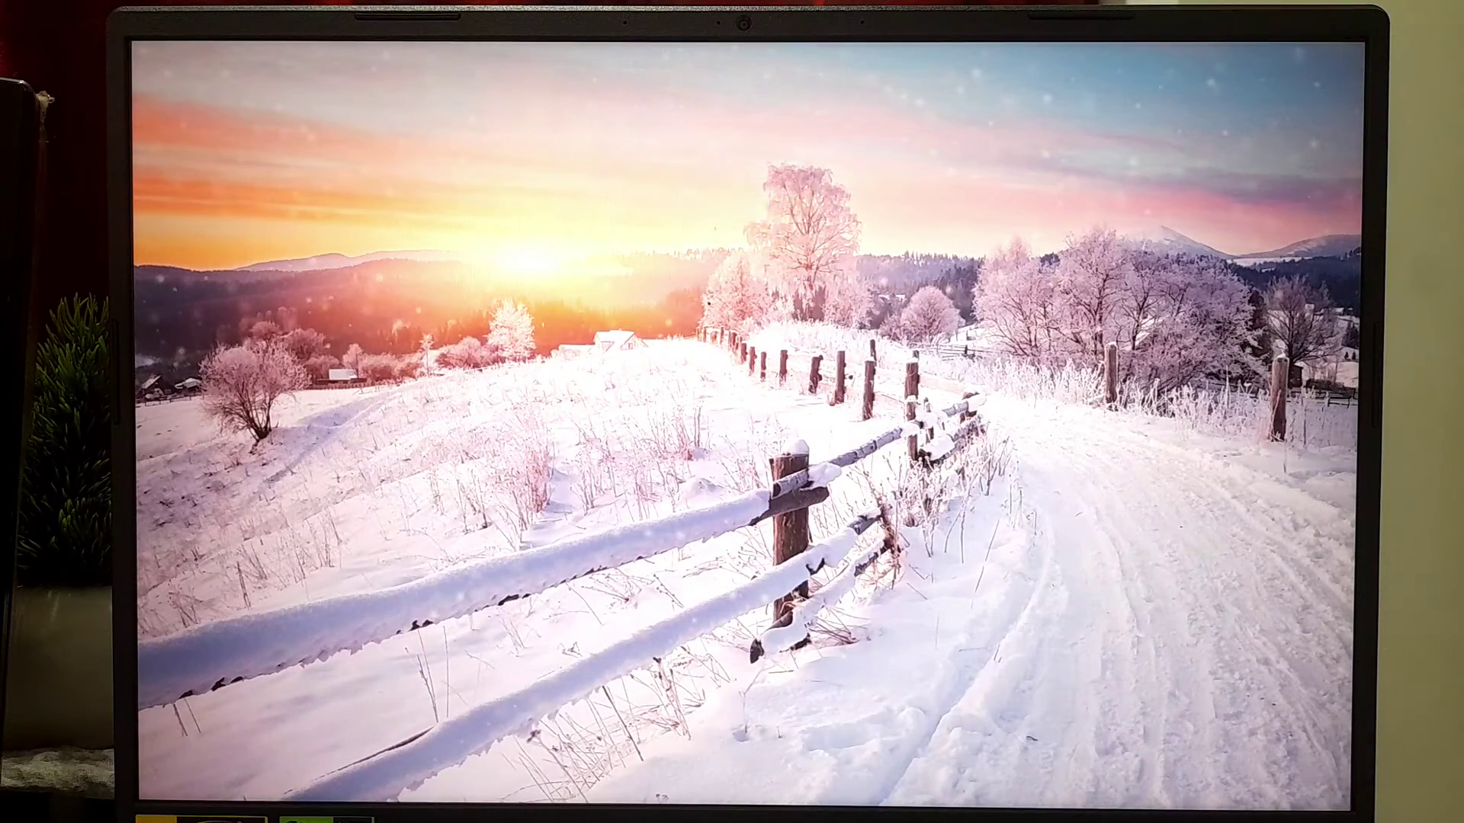
# Sign in and select the NVIDIA RTX 4060 under Display adapters in Device Manager
pyautogui.press('space')
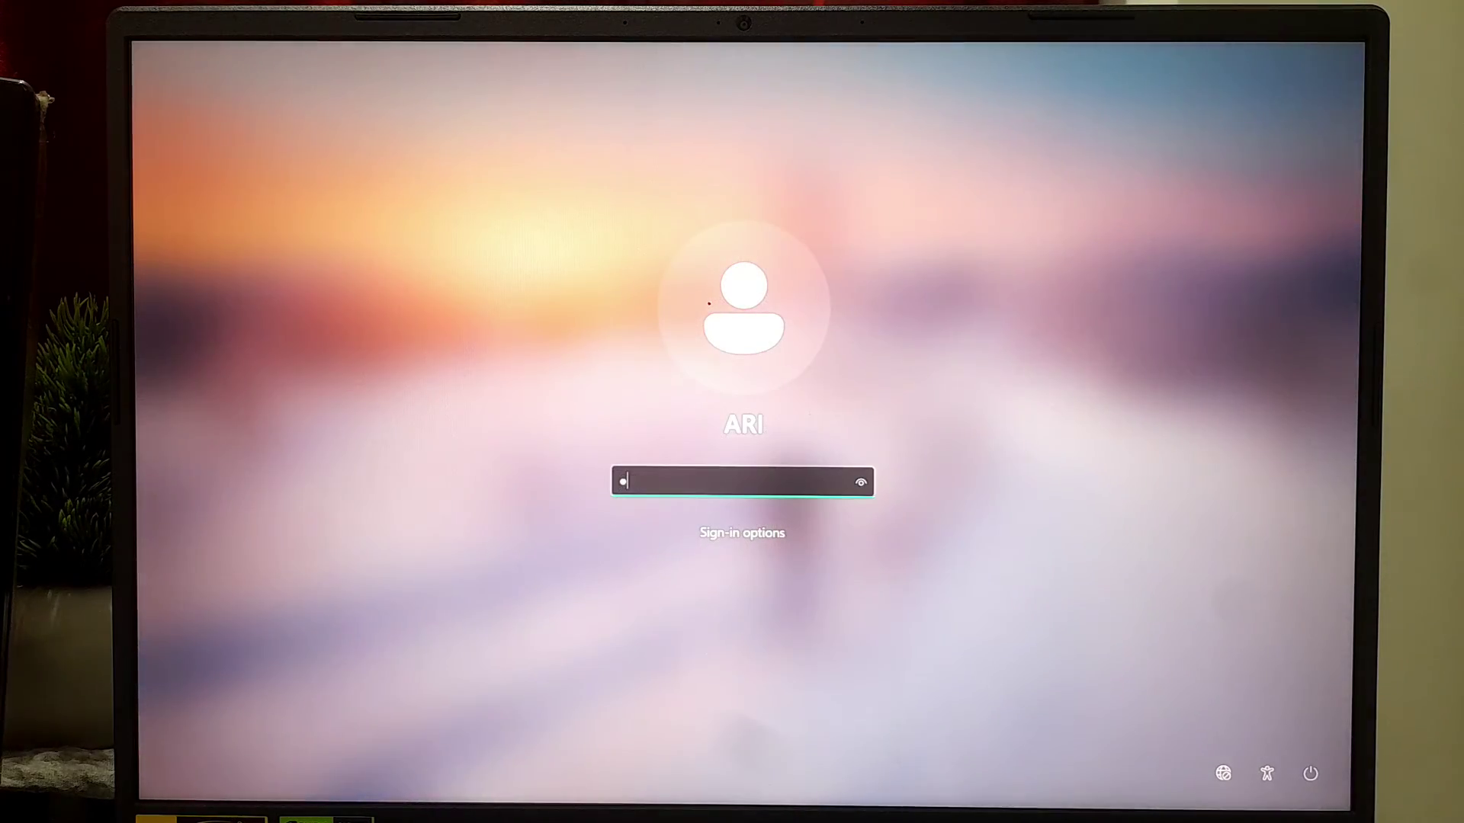
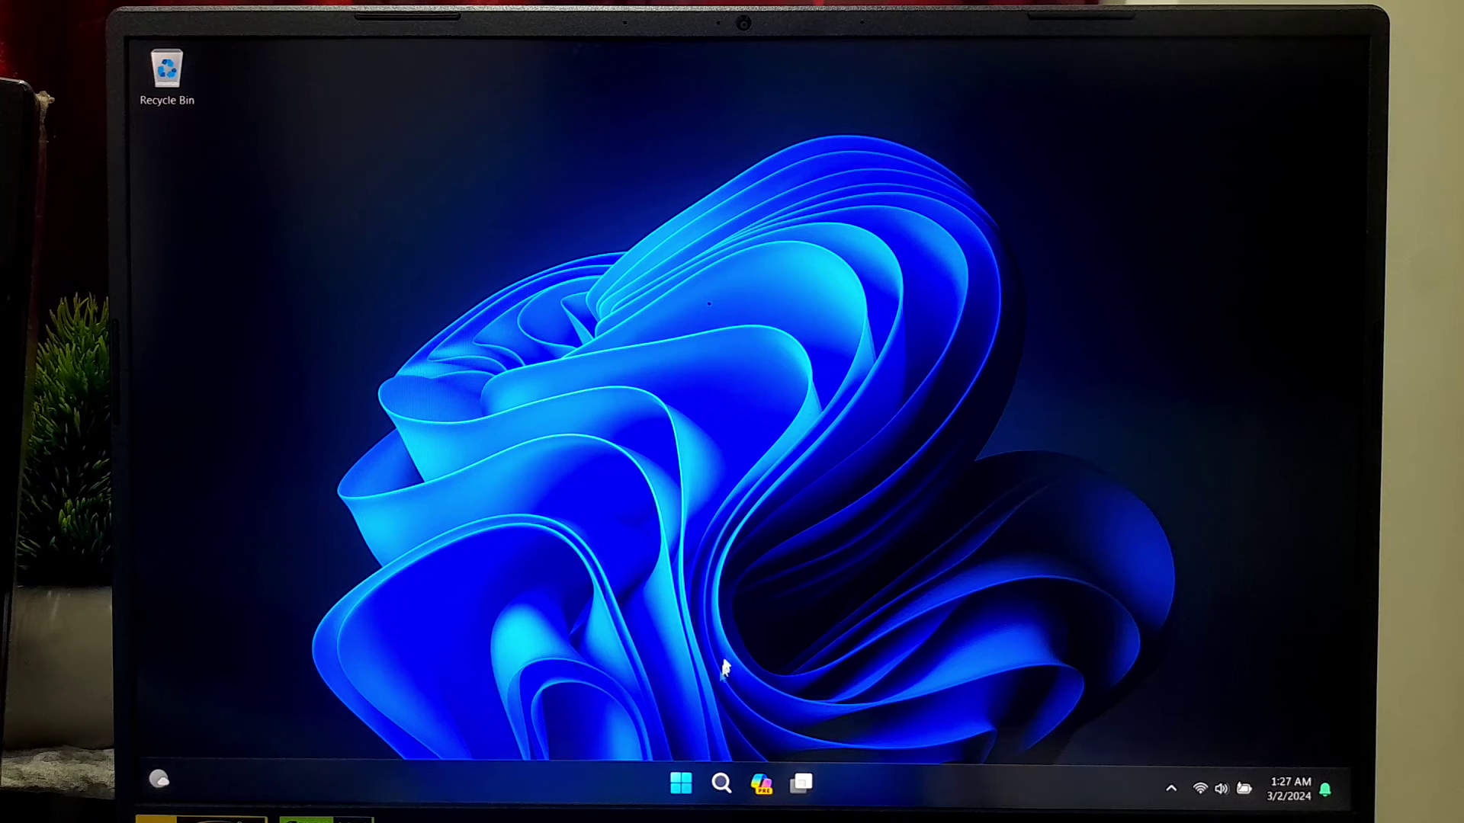
pyautogui.rightClick(683, 783)
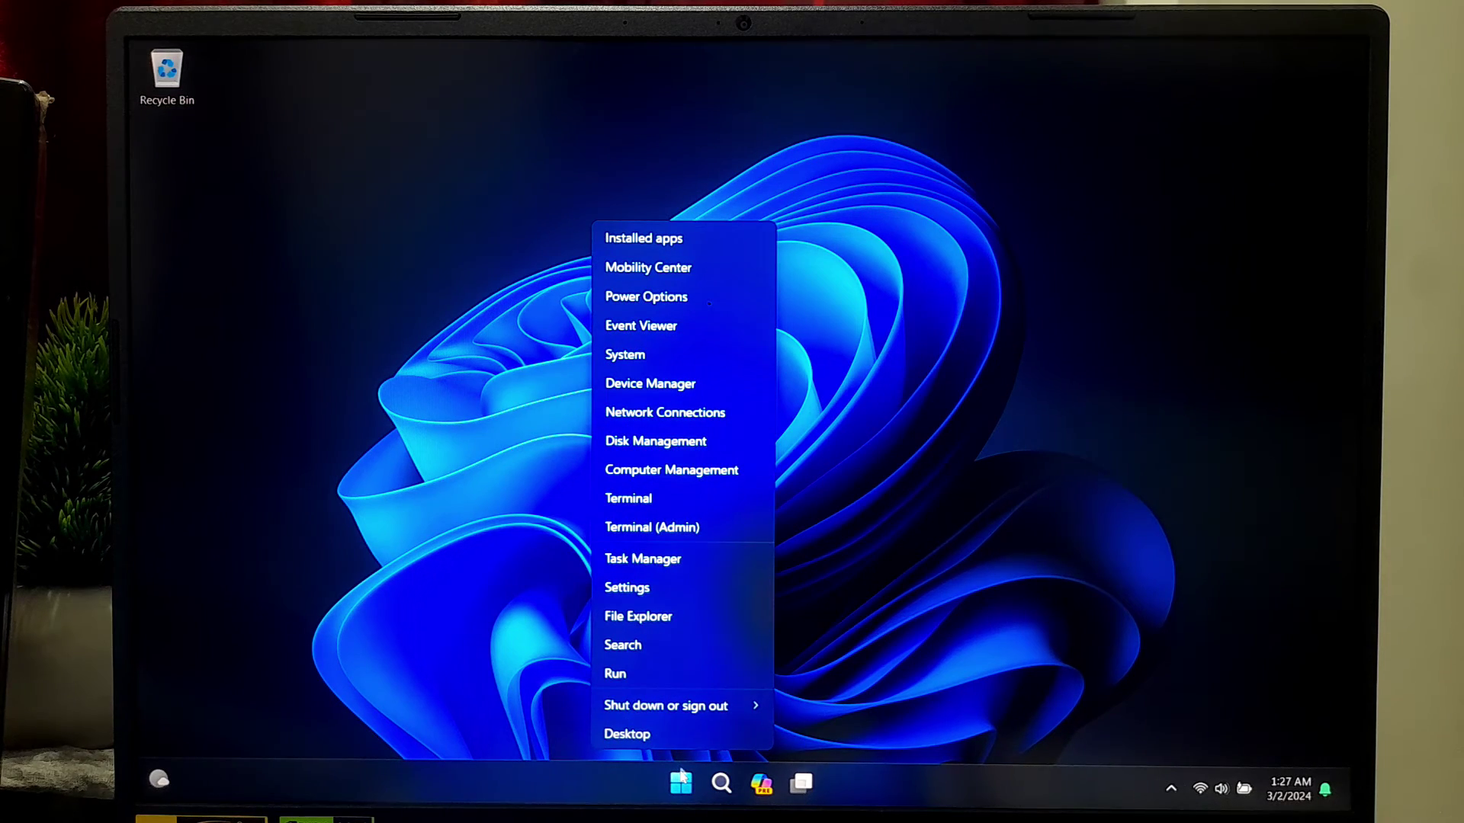
pyautogui.click(648, 388)
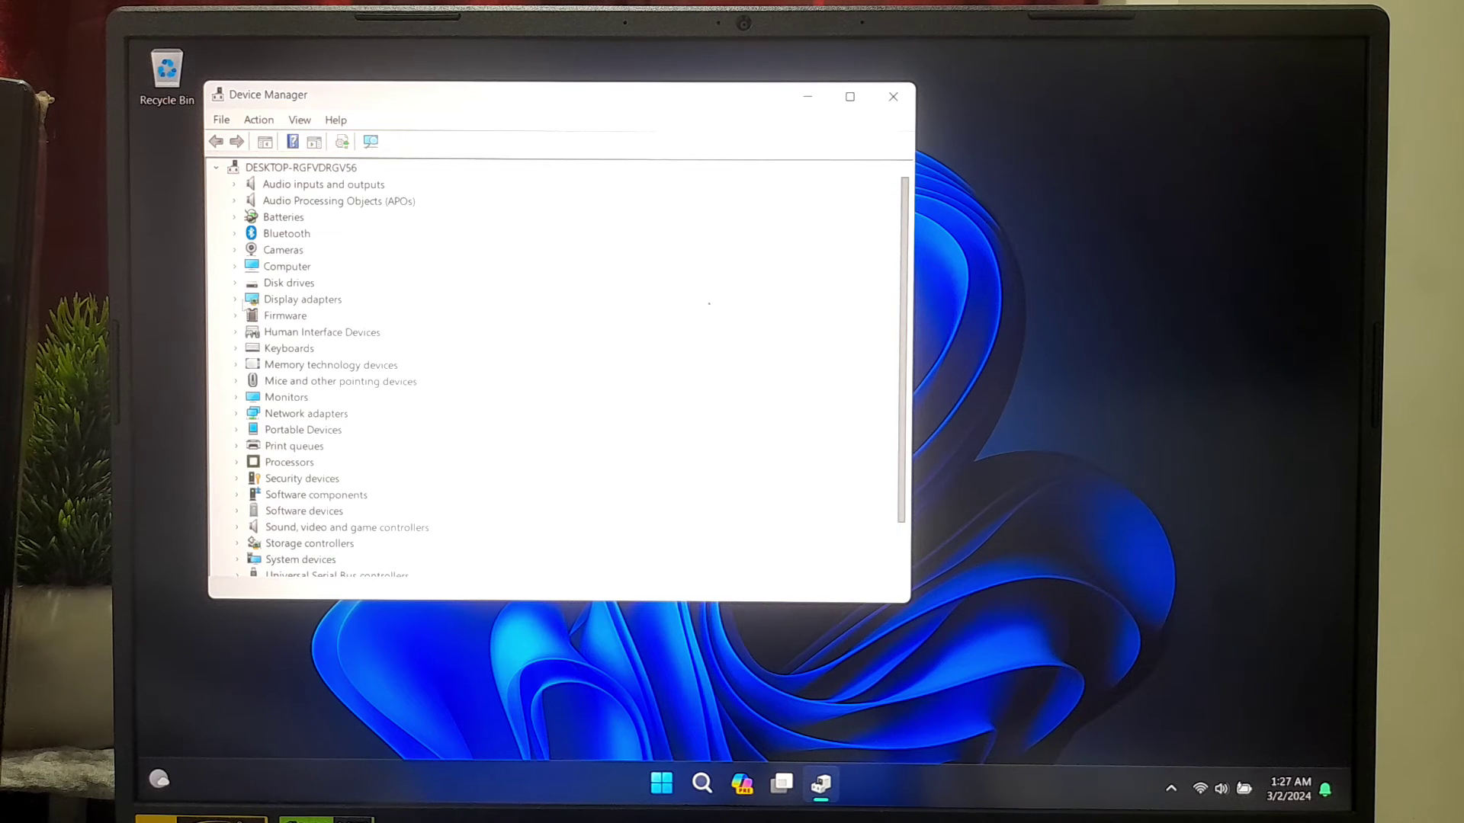
pyautogui.click(237, 299)
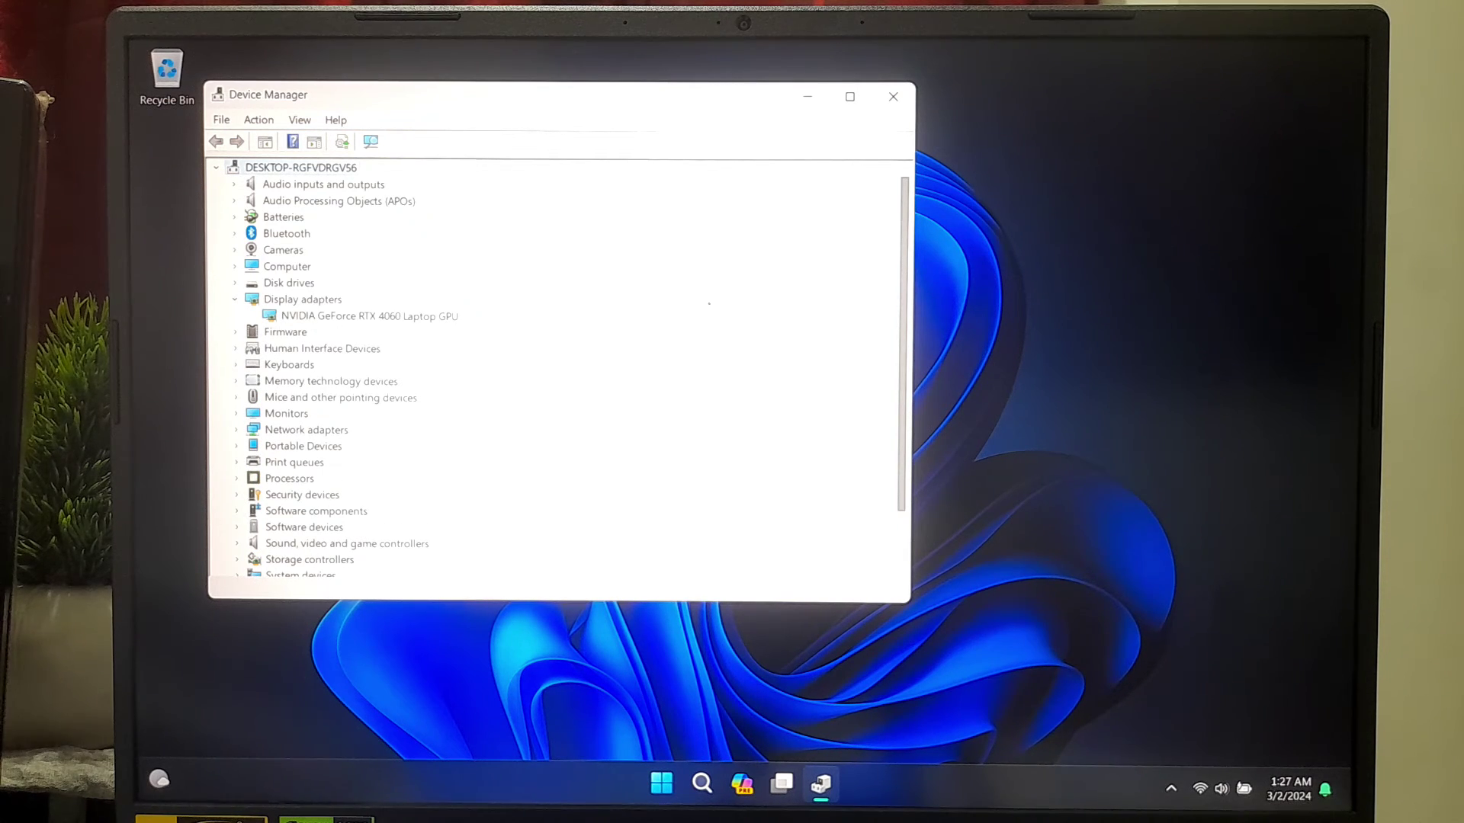
pyautogui.press('Down')
# Check the GPU 0 driver details in Task Manager, then close Task Manager and Device Manager
pyautogui.rightClick(893, 783)
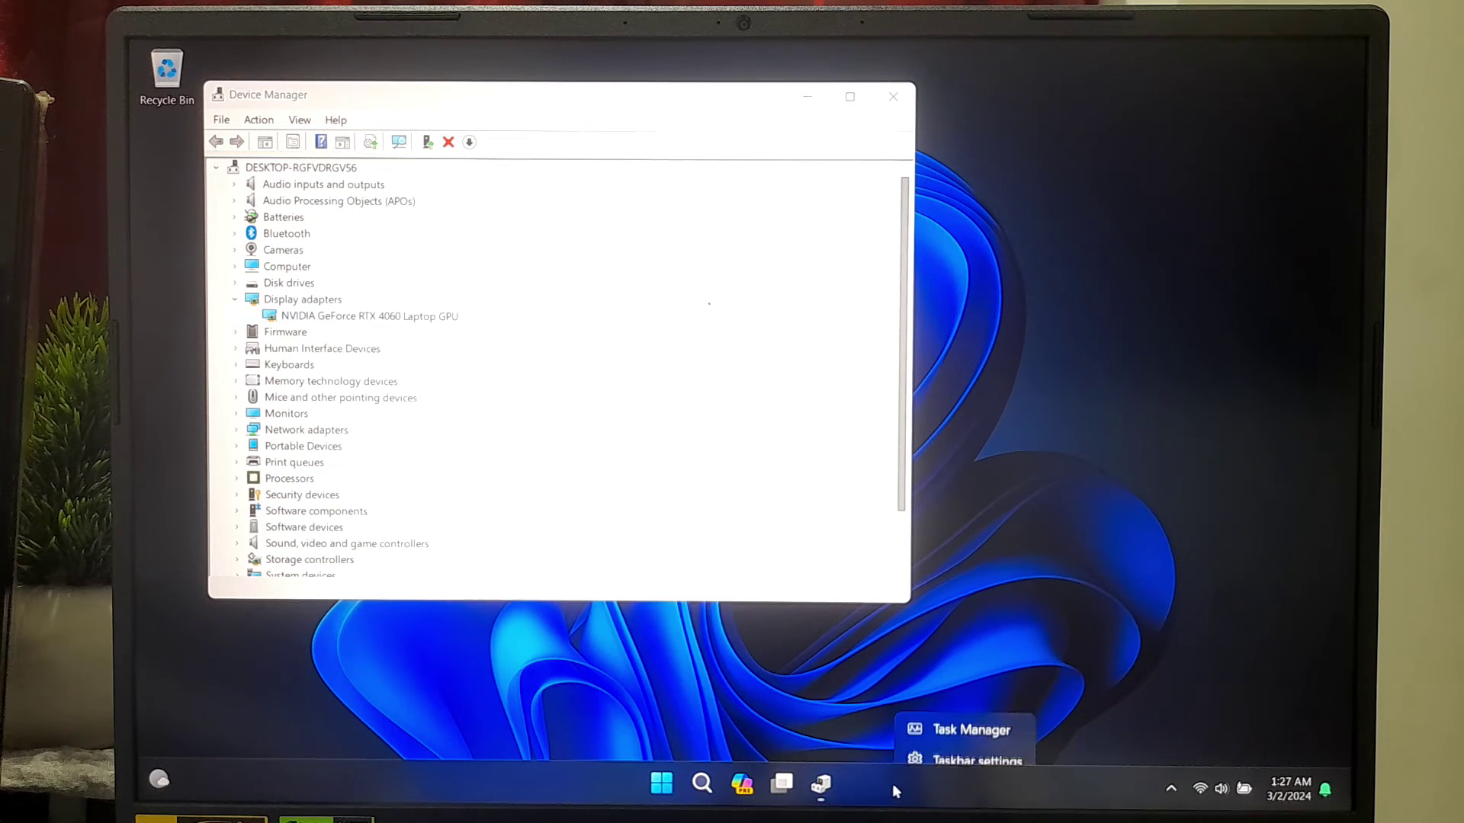
pyautogui.click(928, 720)
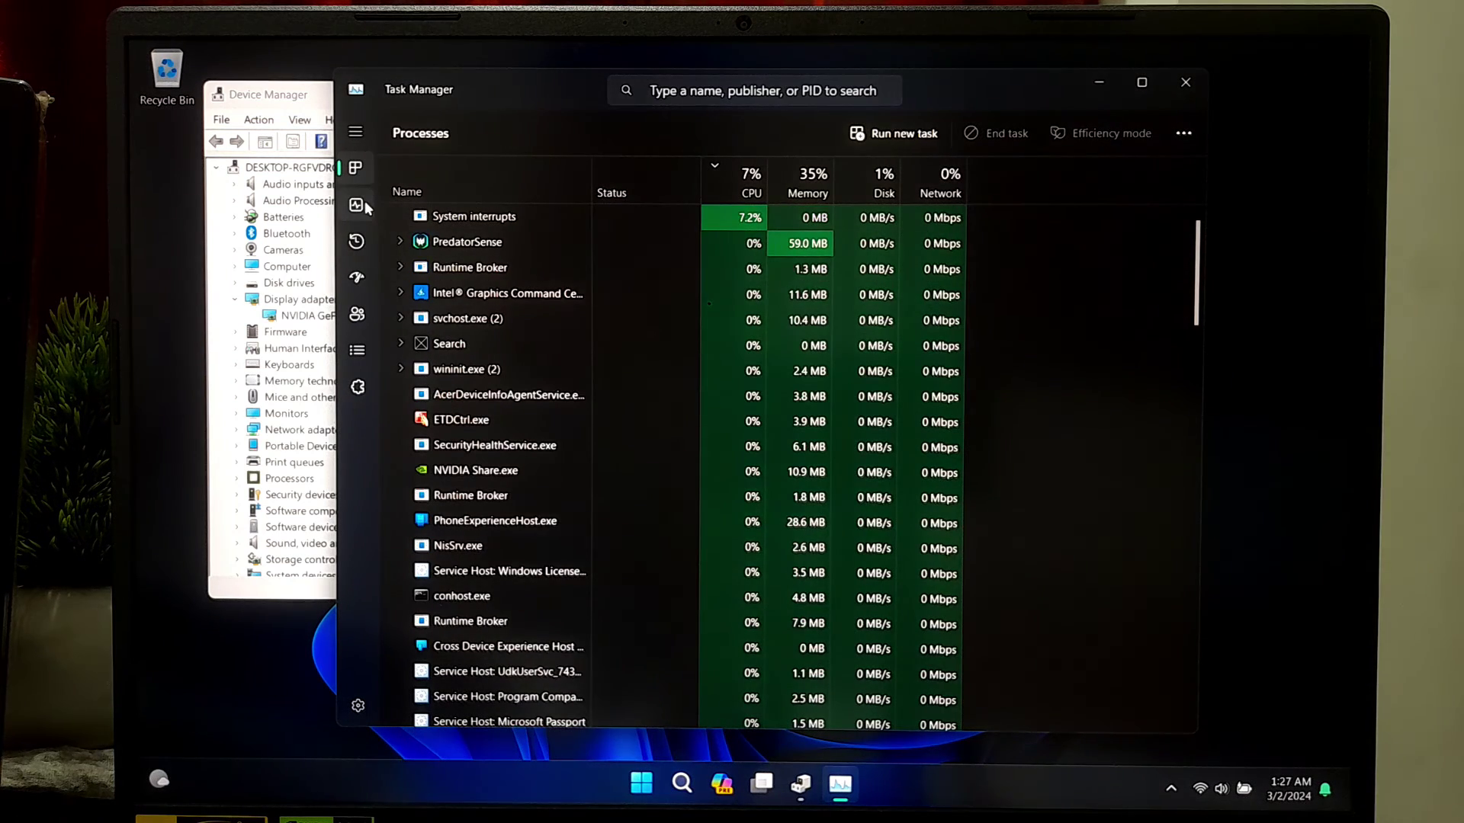
pyautogui.click(357, 205)
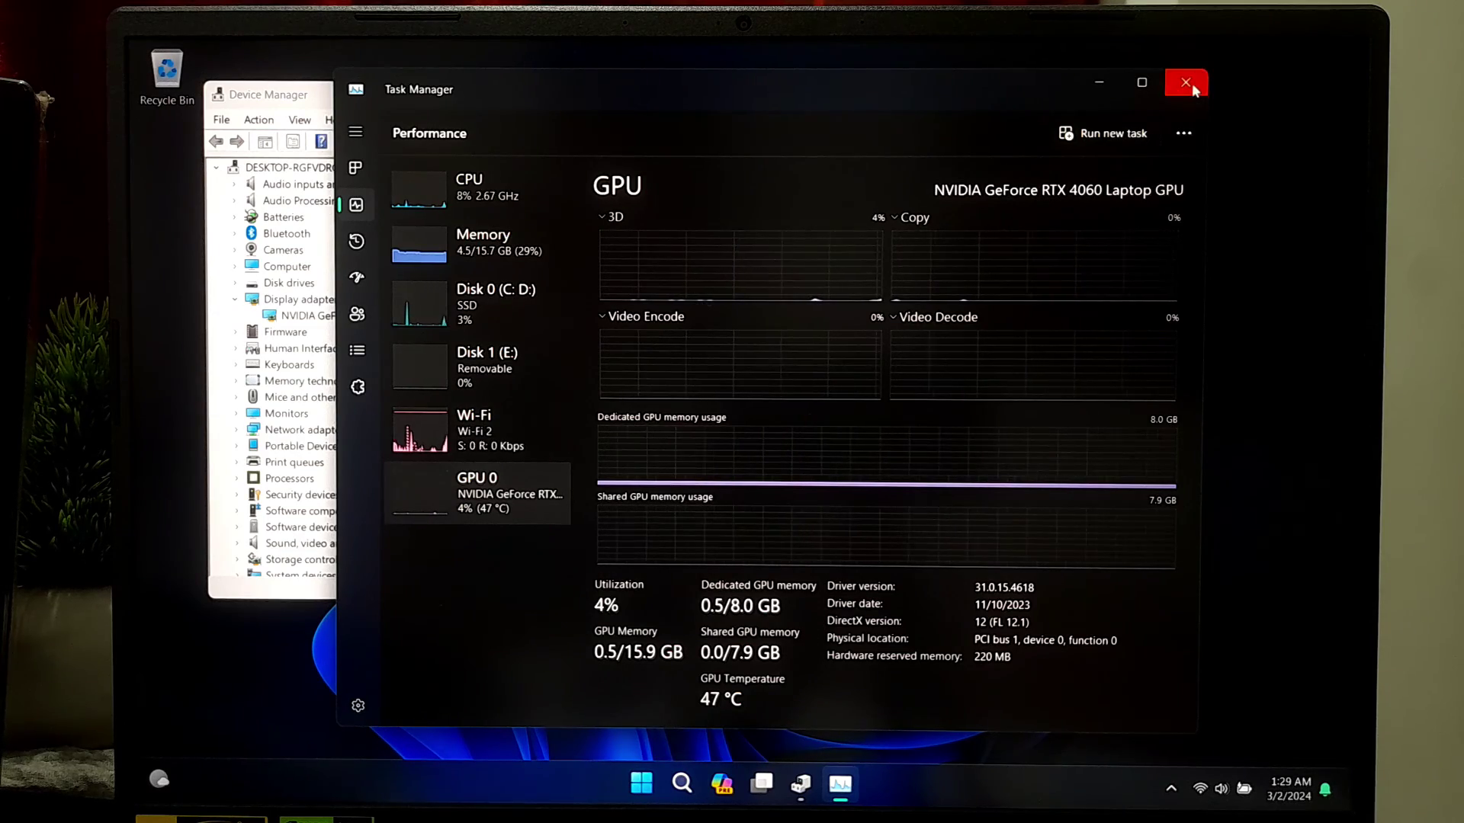
pyautogui.click(1192, 84)
pyautogui.click(889, 93)
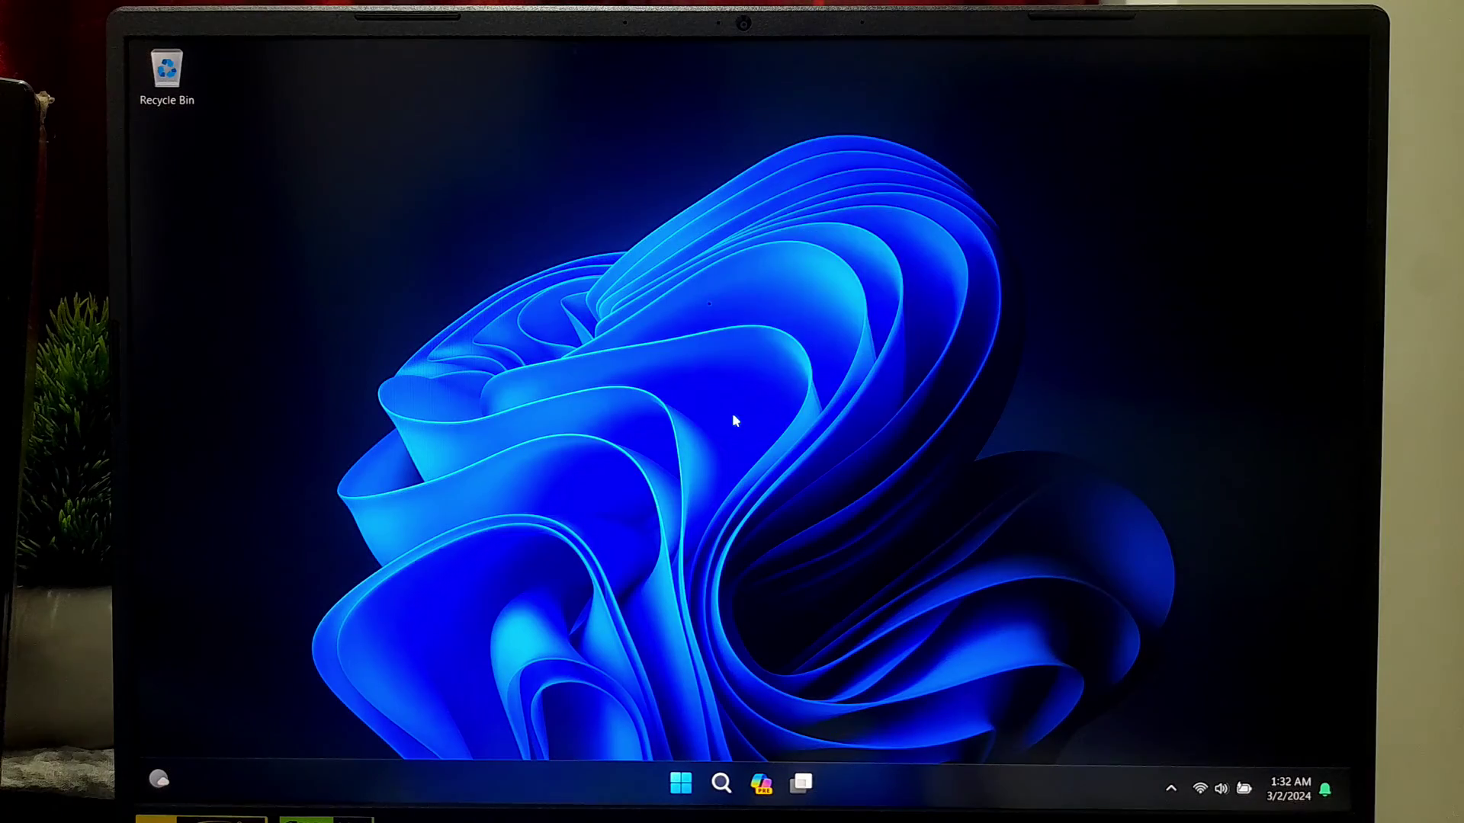
# Set the NVIDIA Control Panel display mode to NVIDIA GPU only and keep it
pyautogui.rightClick(735, 421)
pyautogui.click(801, 439)
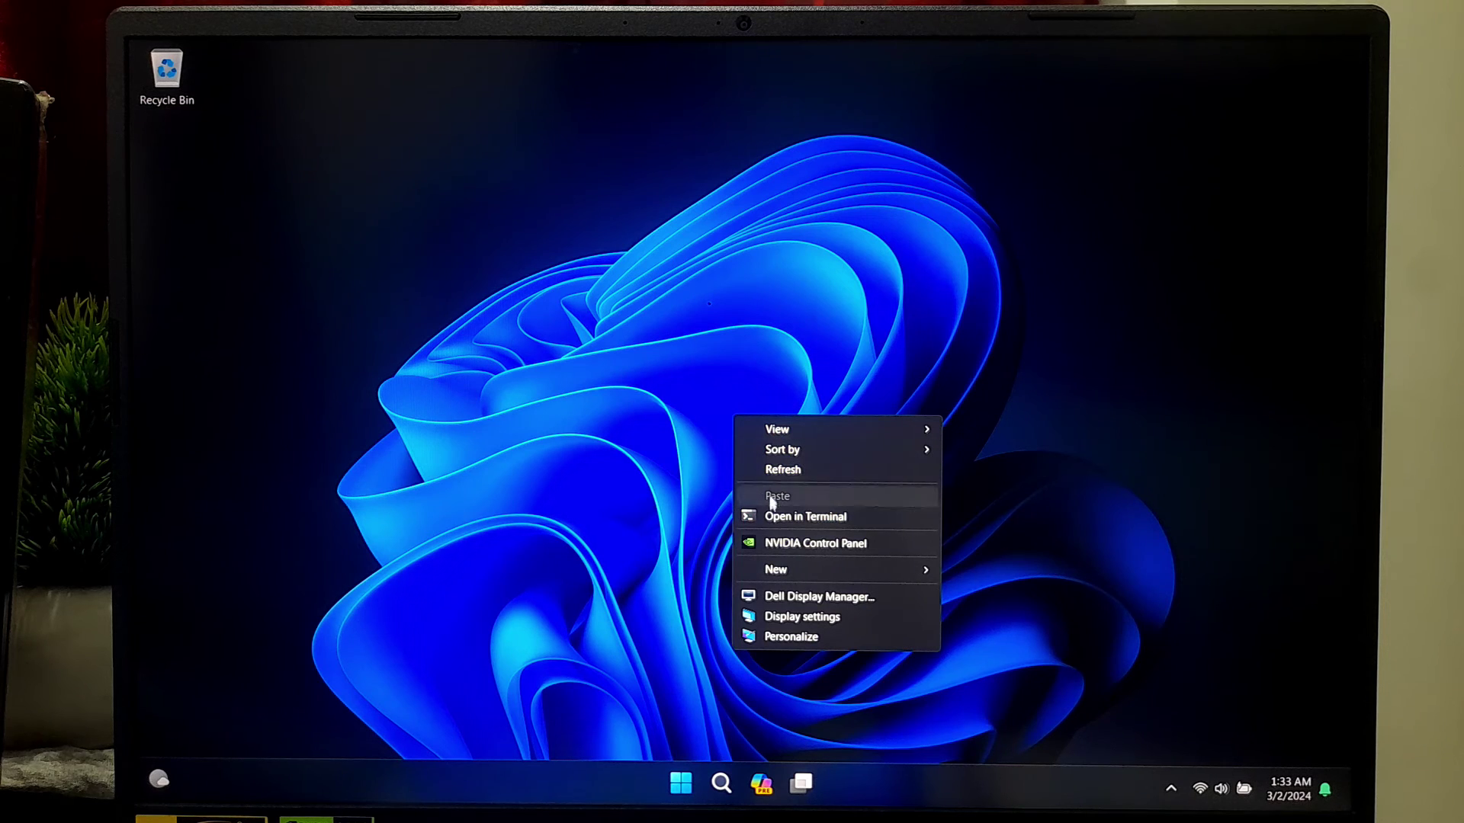
pyautogui.click(773, 550)
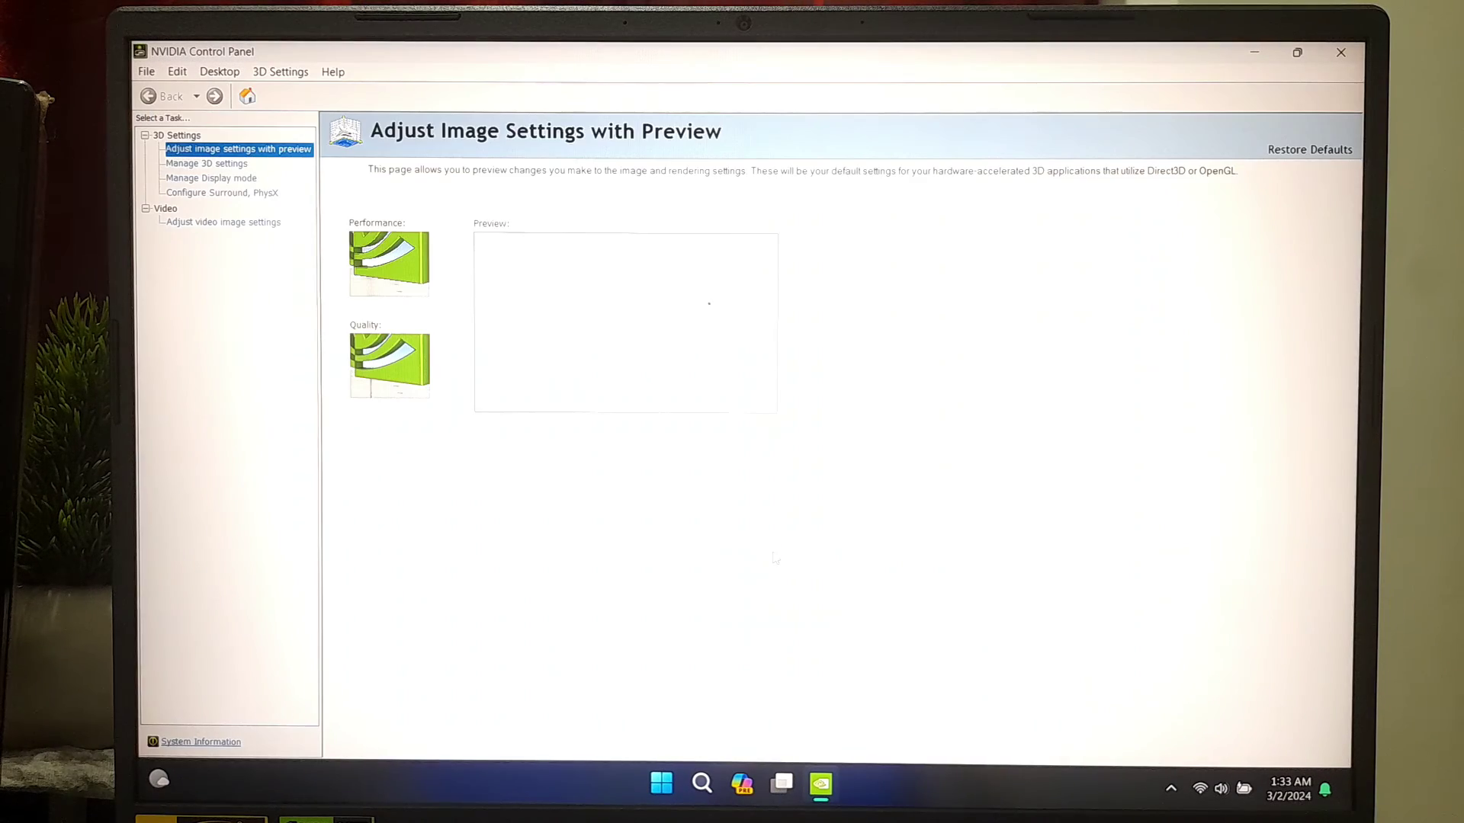
pyautogui.click(196, 183)
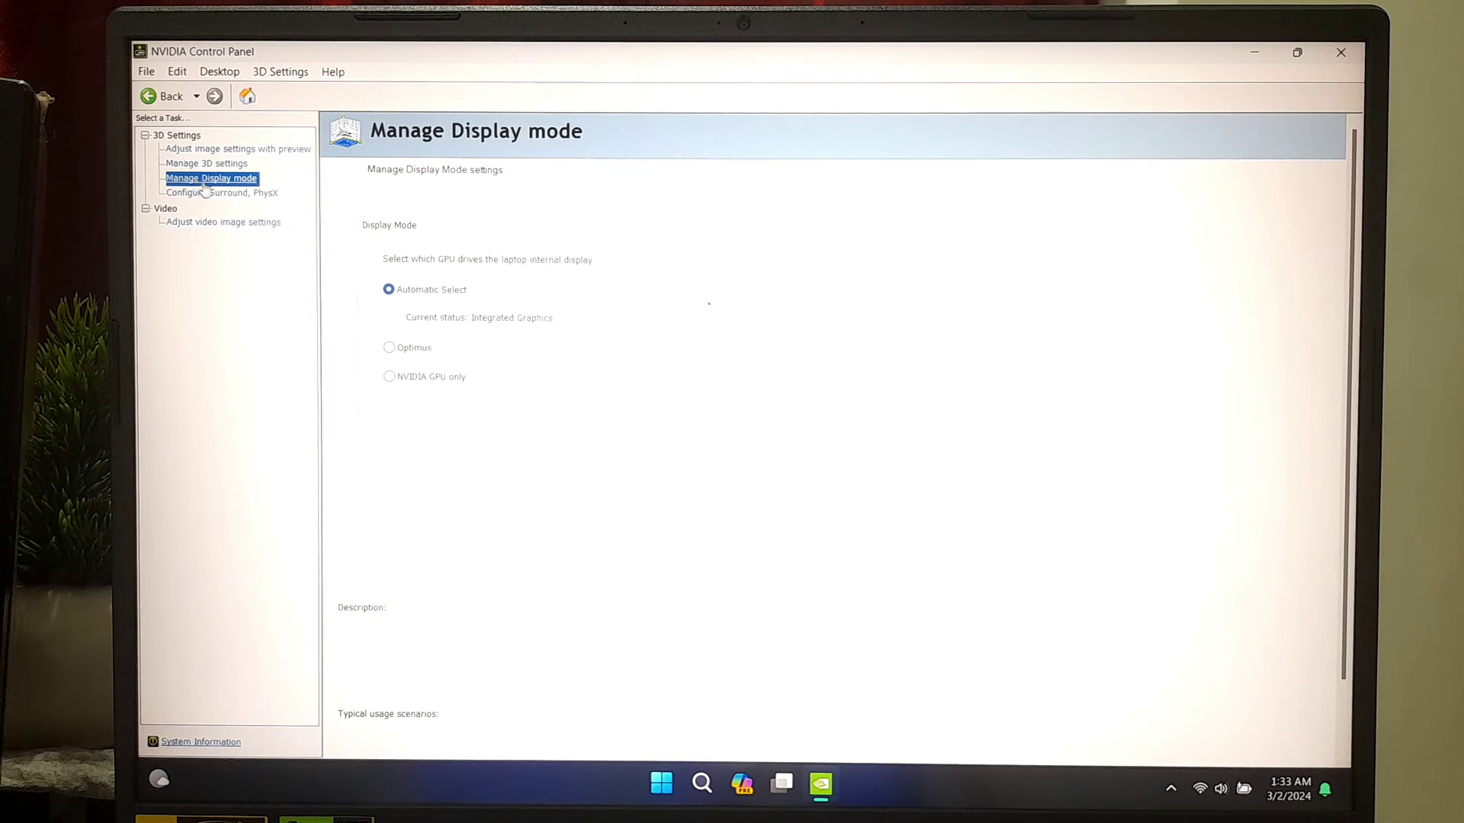
pyautogui.click(432, 379)
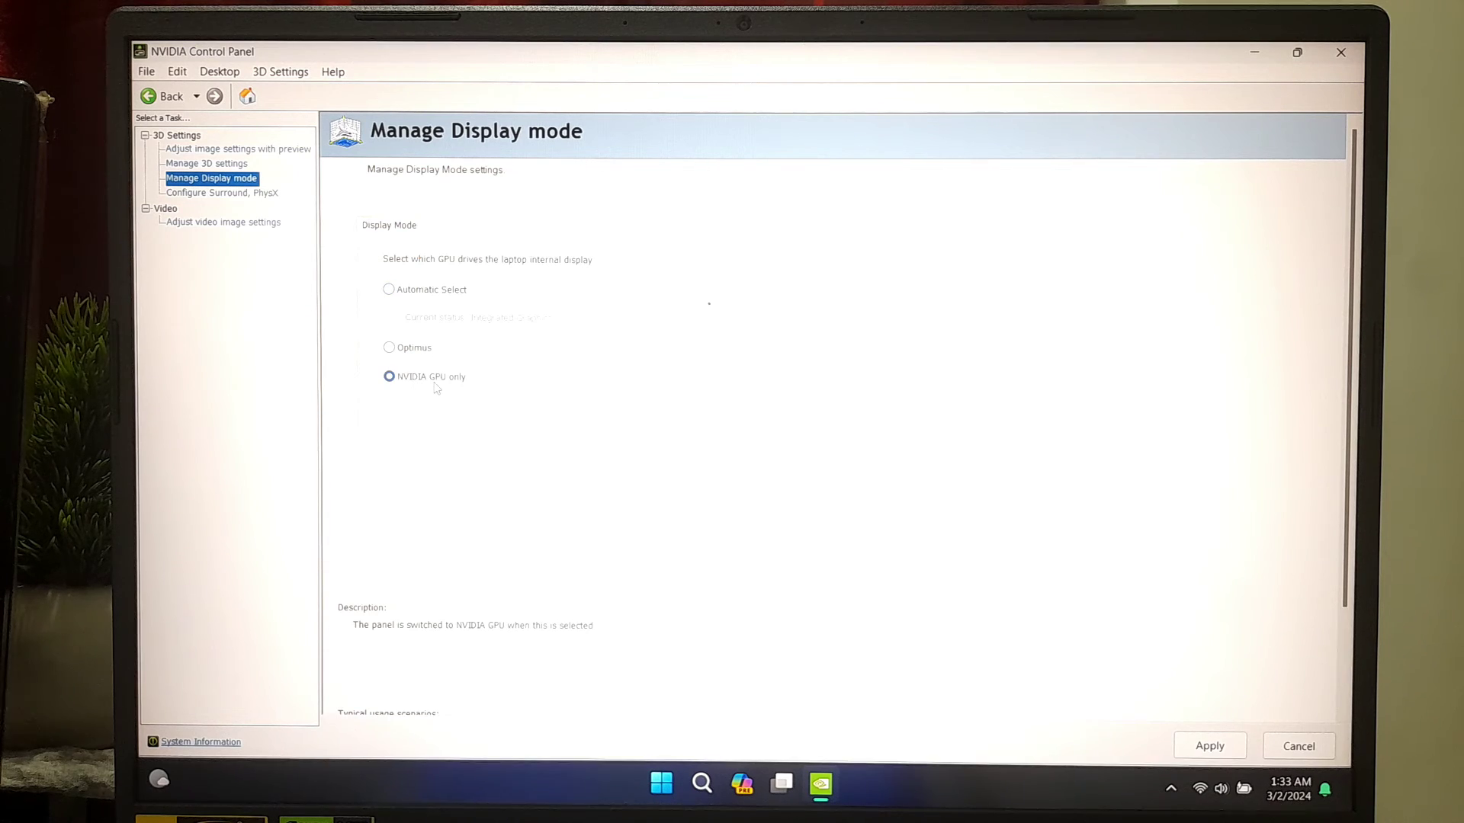
pyautogui.click(1198, 745)
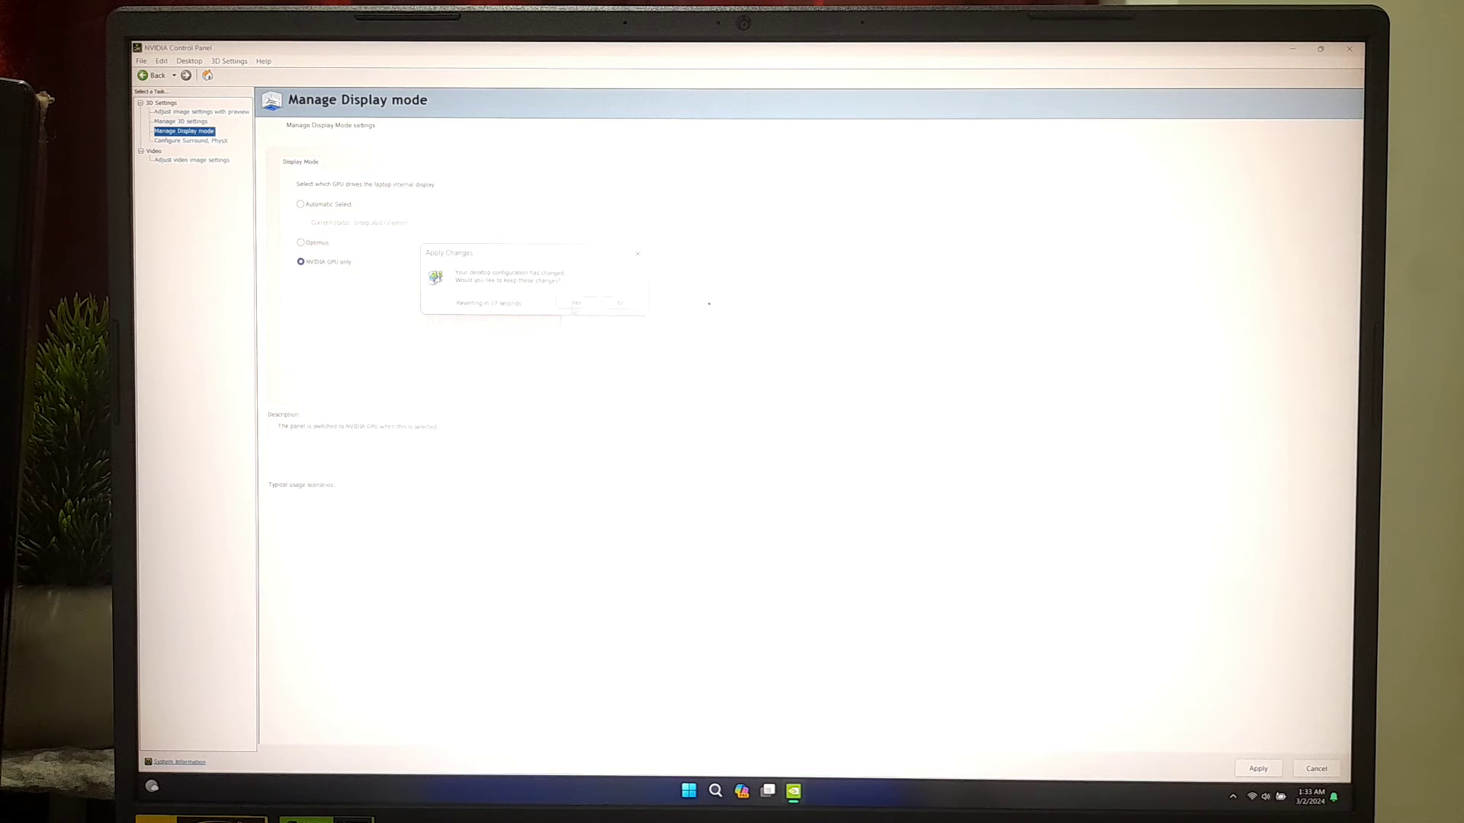
pyautogui.click(574, 304)
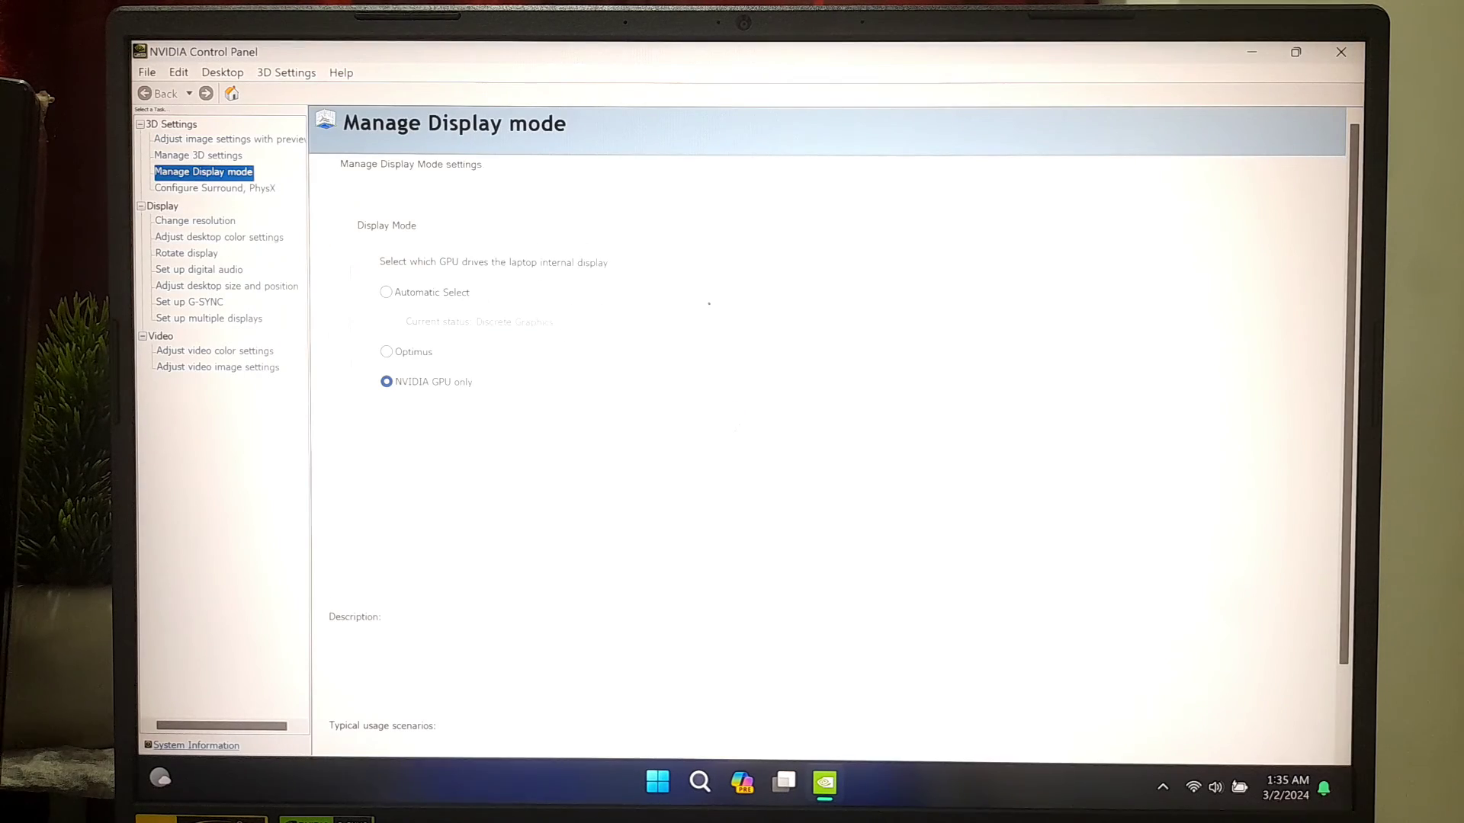
# Set the global preferred graphics processor to High-performance NVIDIA processor, apply, and close
pyautogui.click(179, 156)
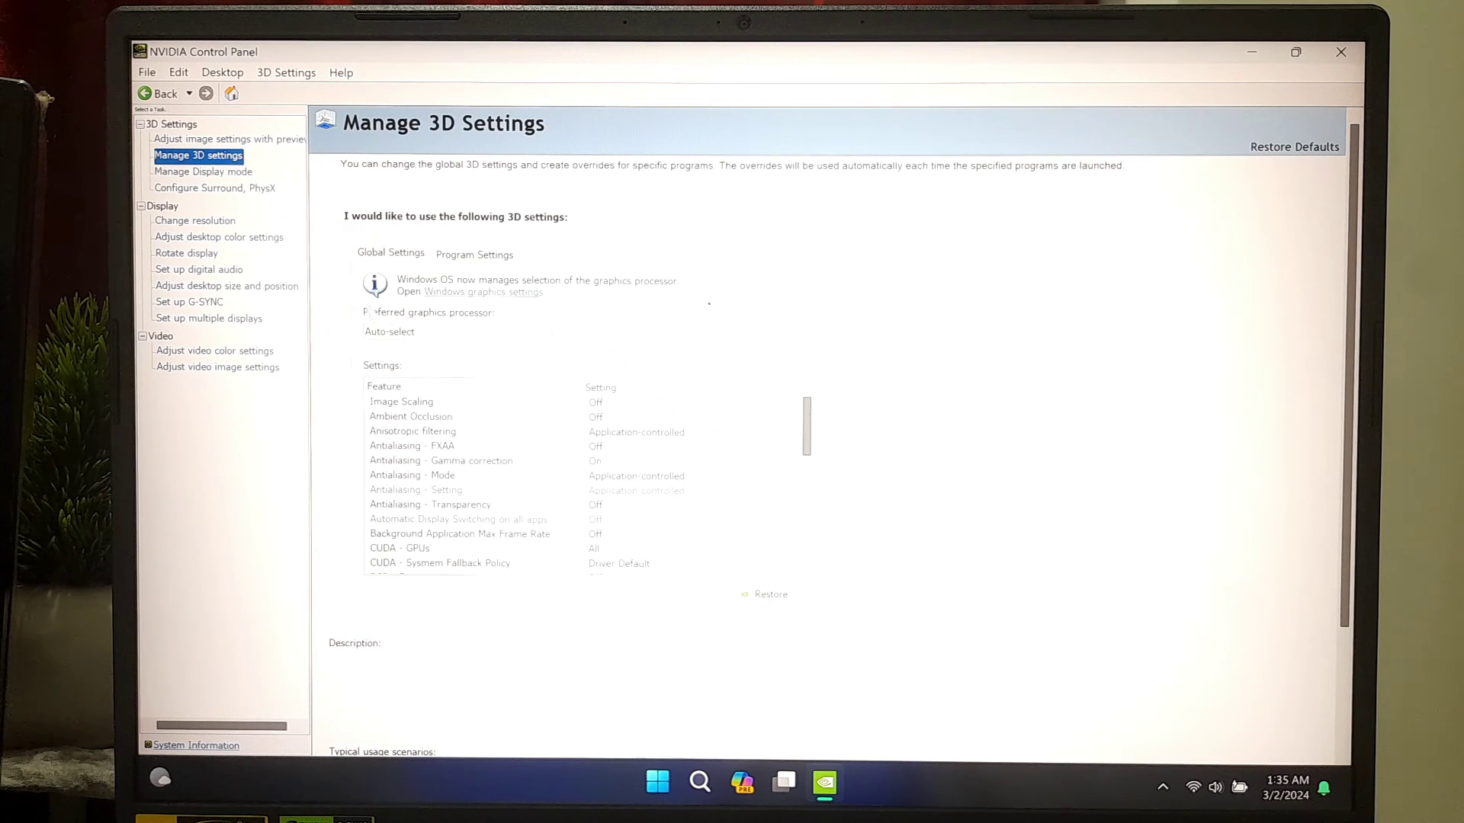
pyautogui.click(452, 335)
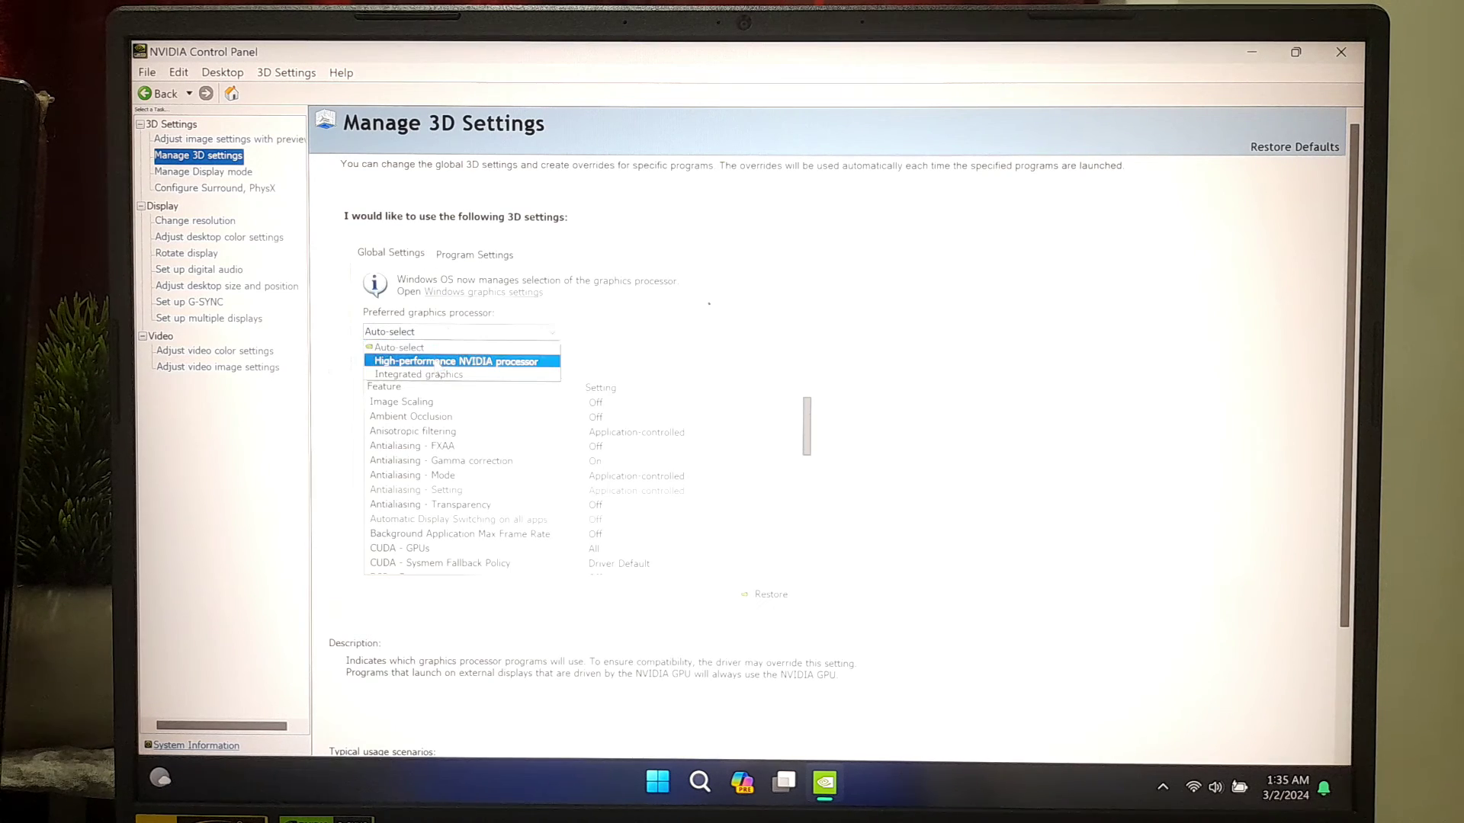
pyautogui.click(436, 362)
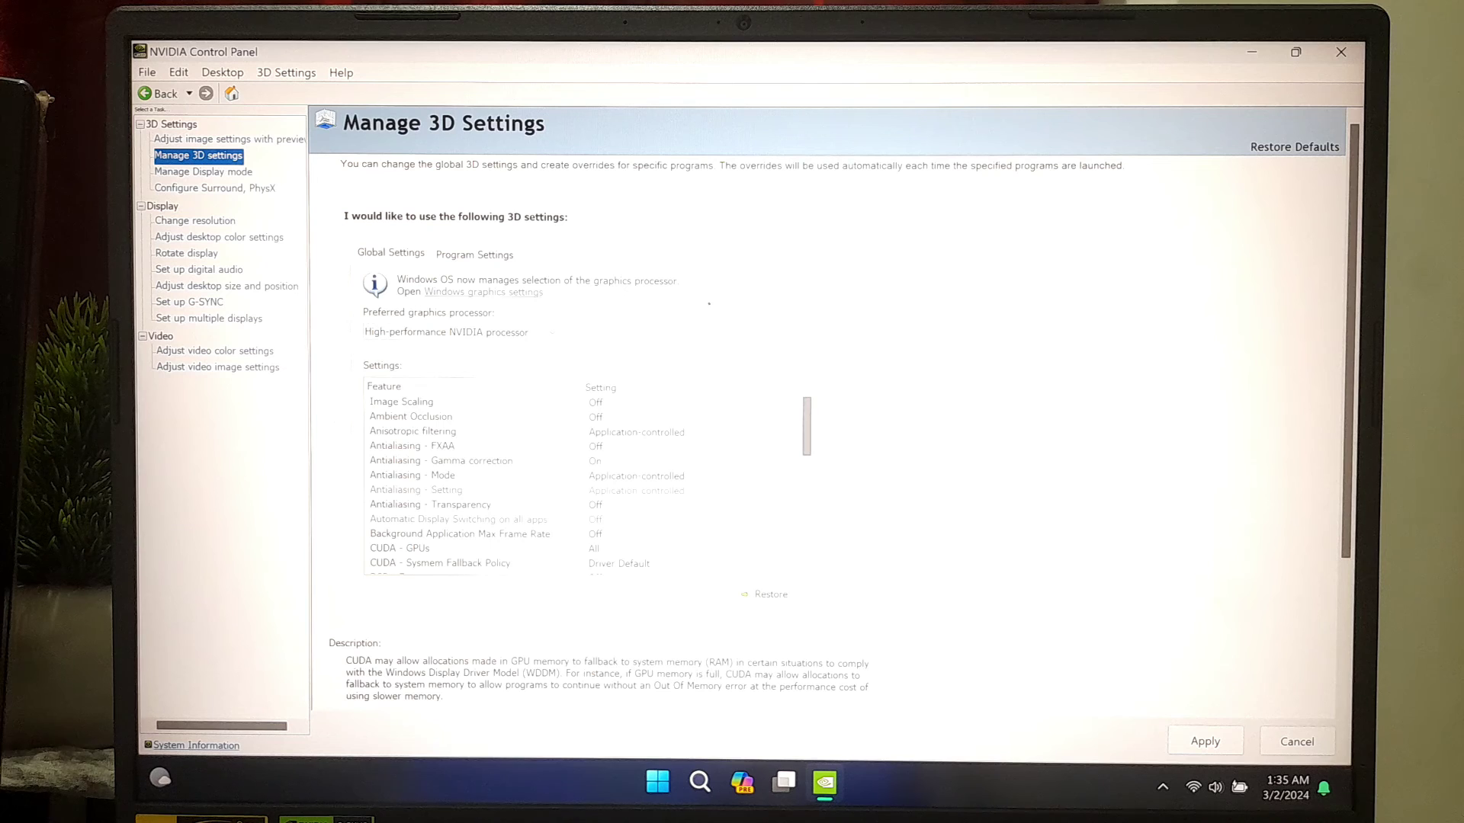
pyautogui.click(1211, 743)
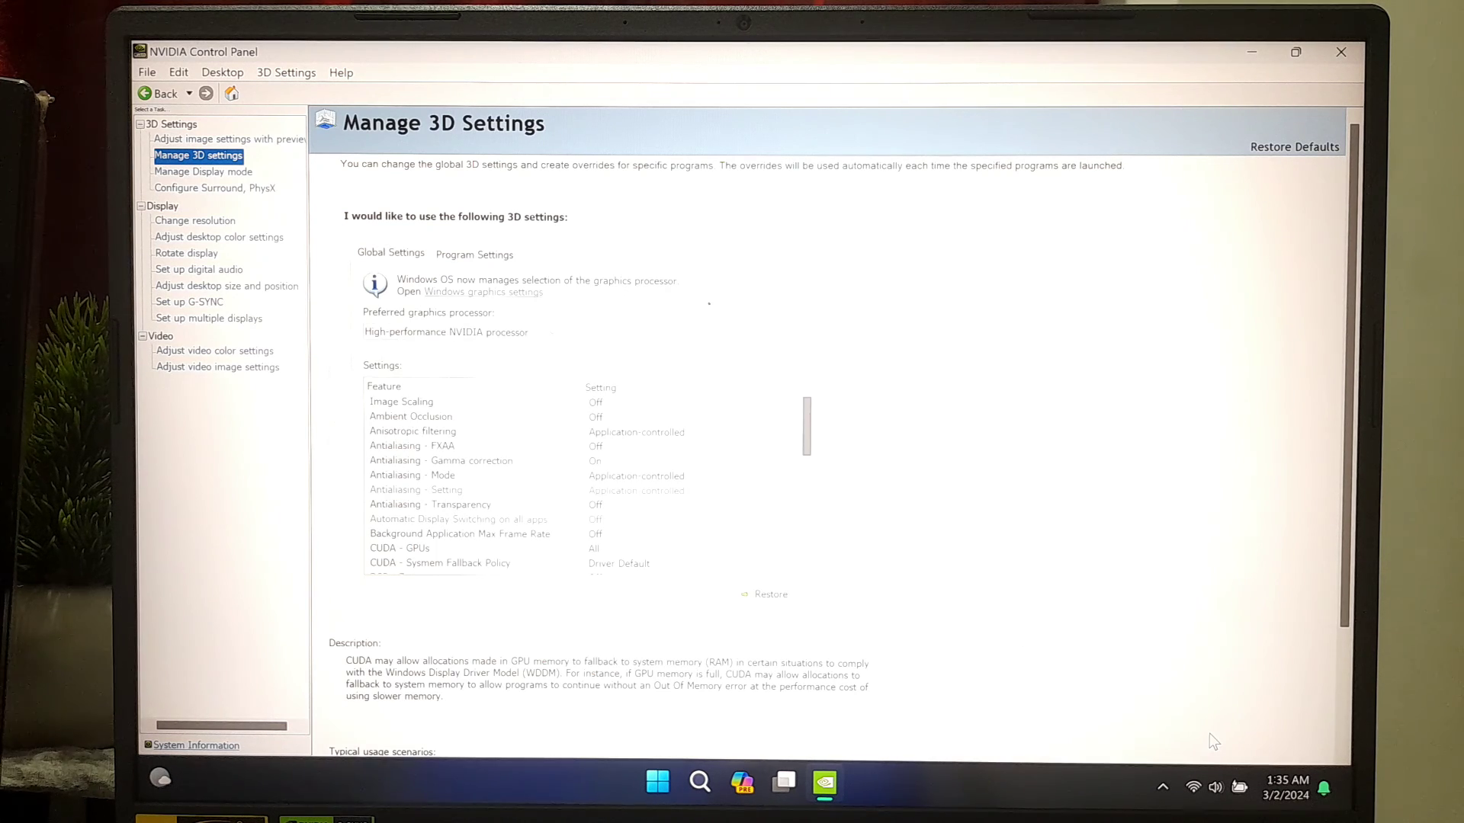
pyautogui.click(1340, 52)
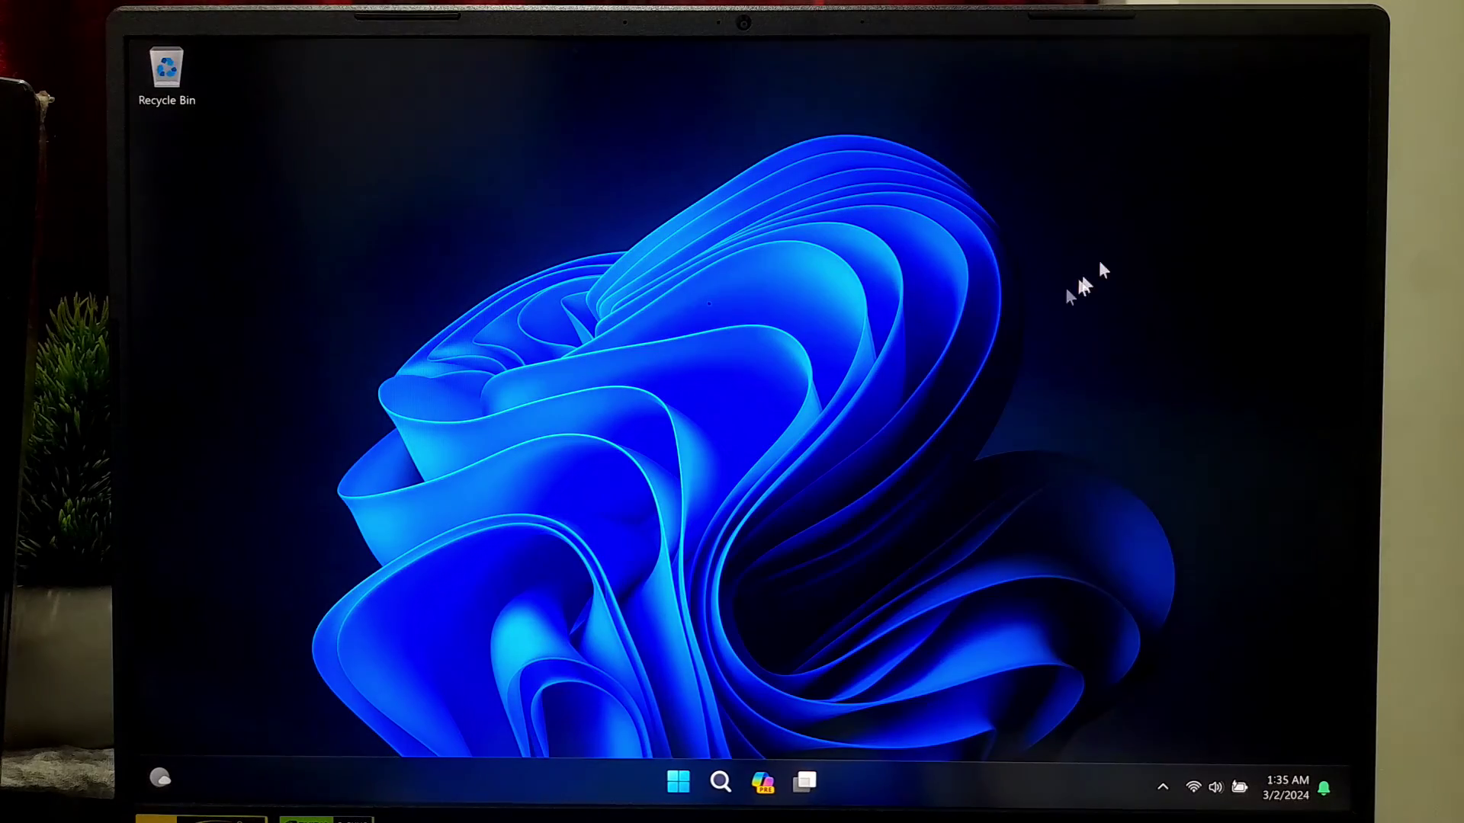
# Restart the computer from the Start menu
pyautogui.click(678, 781)
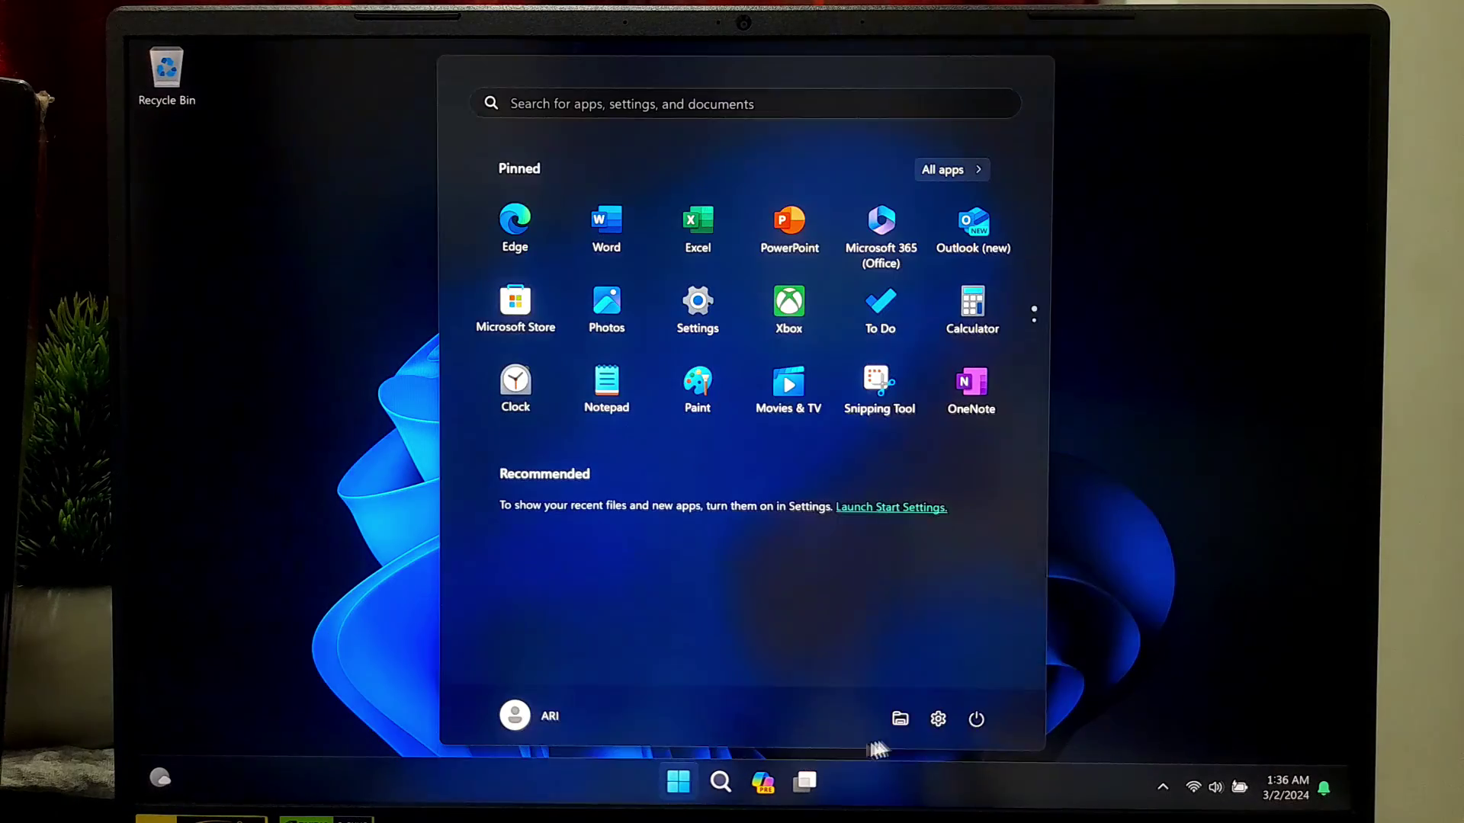
pyautogui.click(974, 719)
pyautogui.click(987, 674)
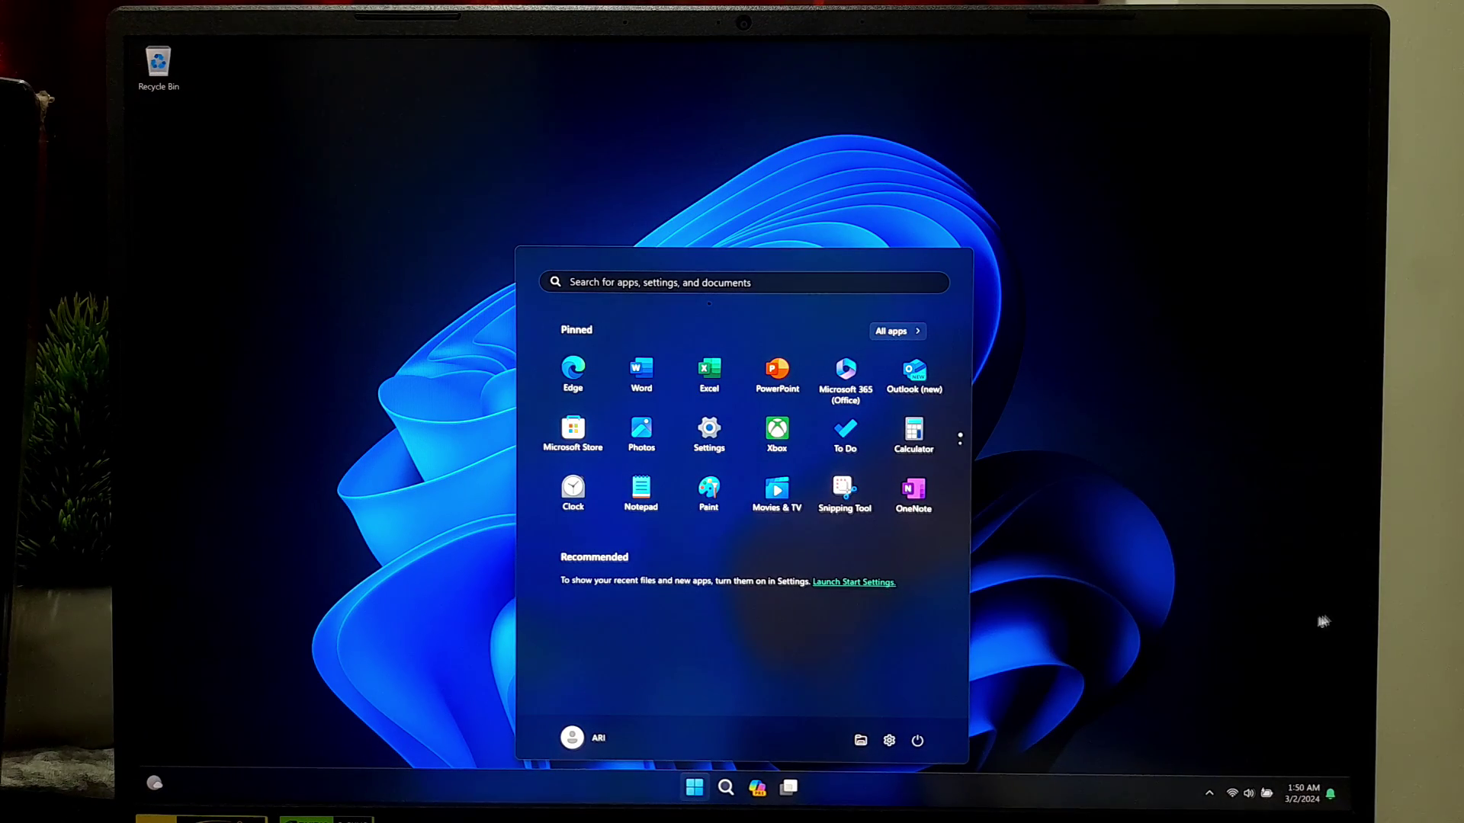
# Open the NVIDIA display-mode tray popup, review the RTX 4060 and Intel UHD GPUs in Task Manager, then close it
pyautogui.click(1210, 793)
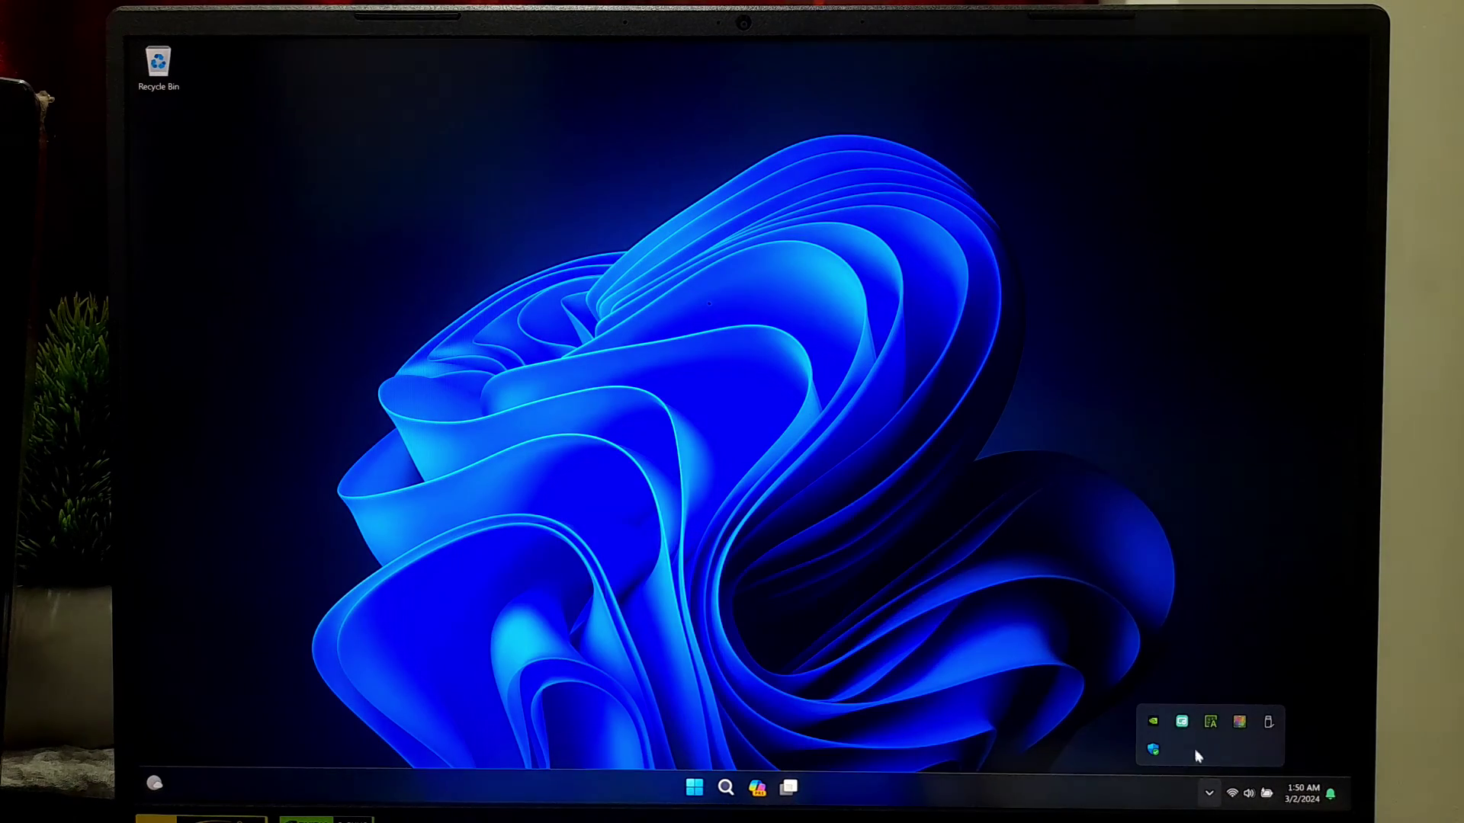
pyautogui.click(1210, 722)
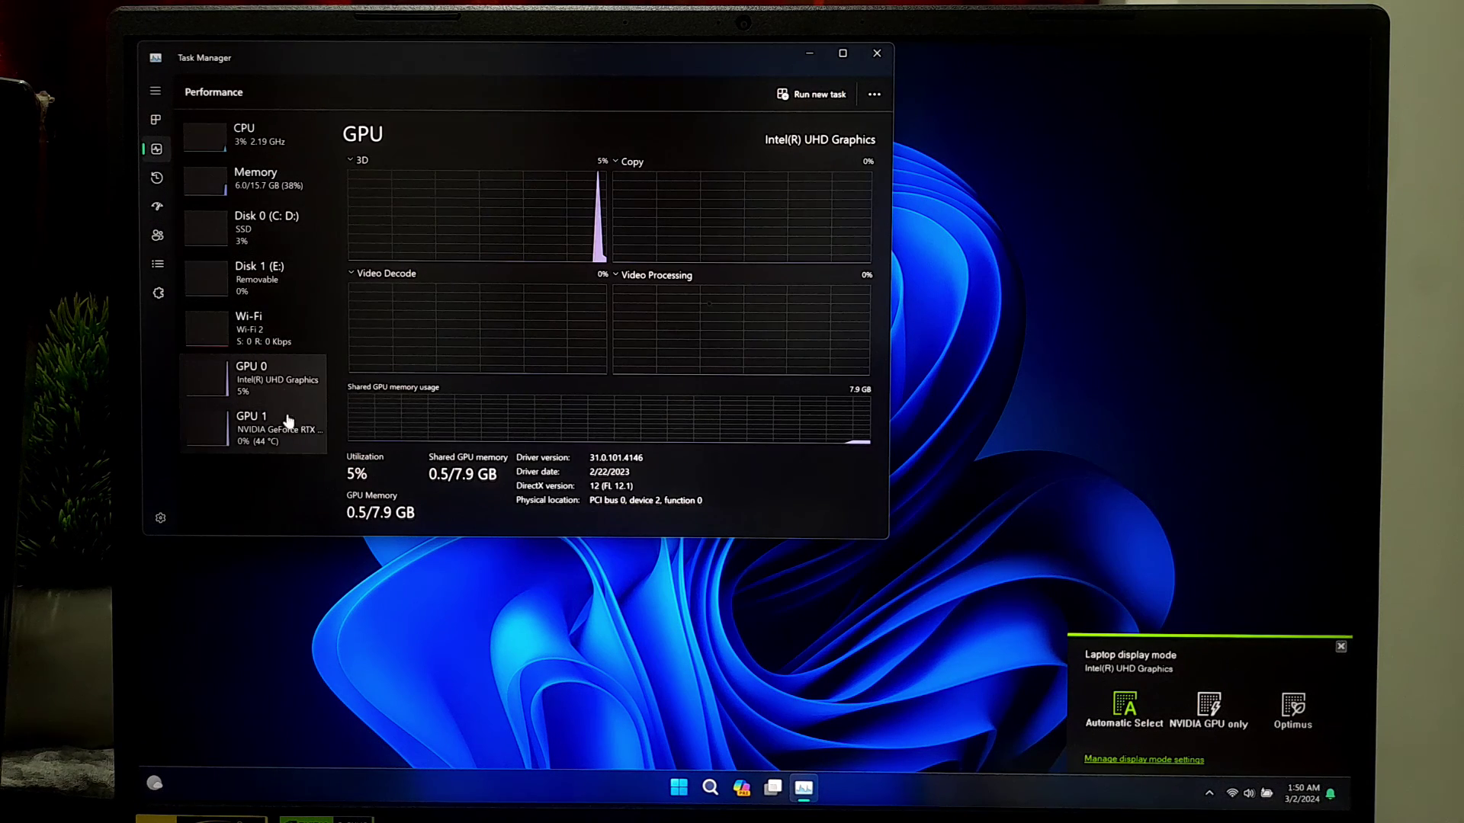
pyautogui.click(288, 442)
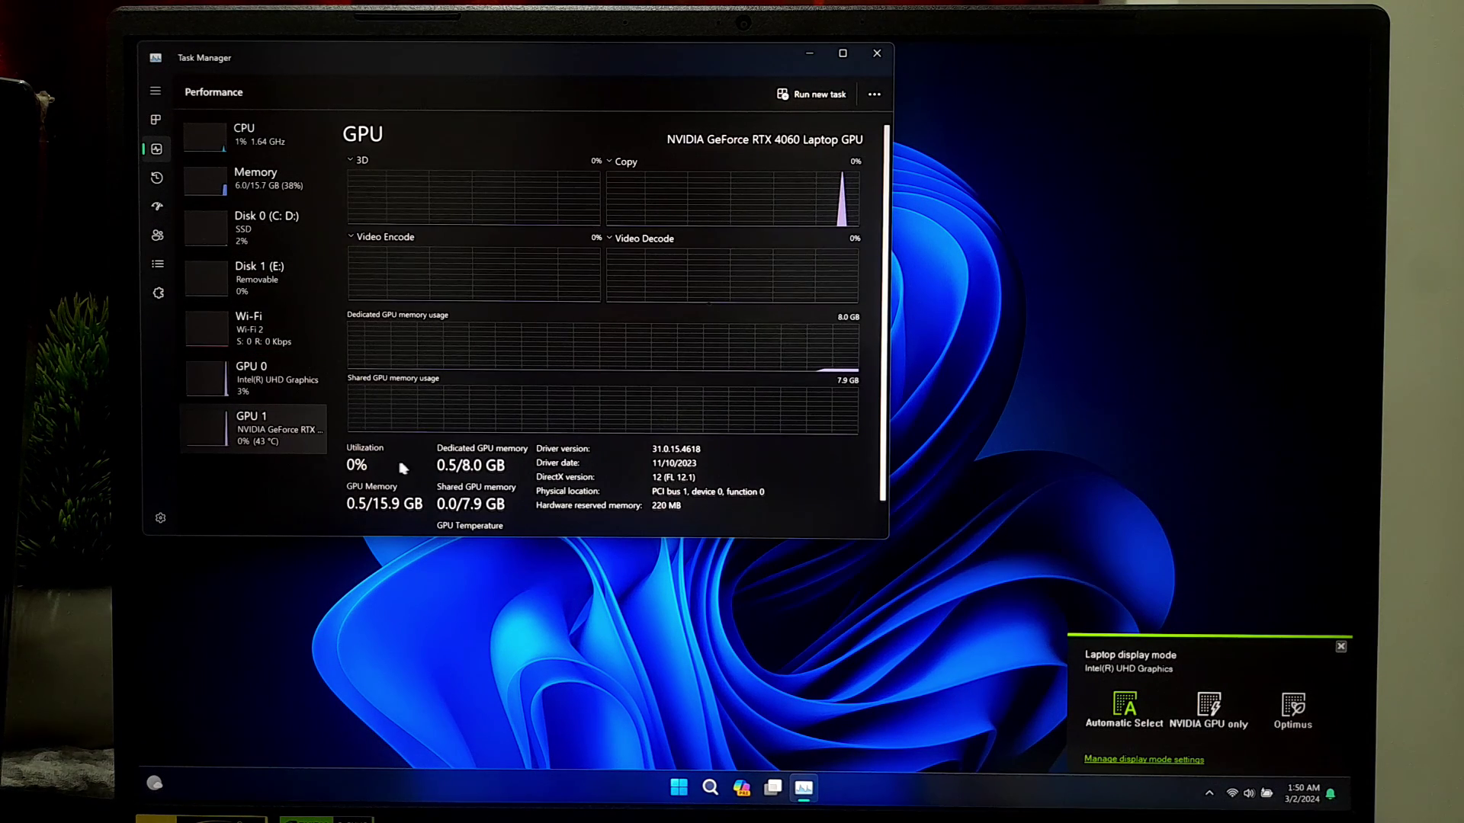
pyautogui.click(275, 387)
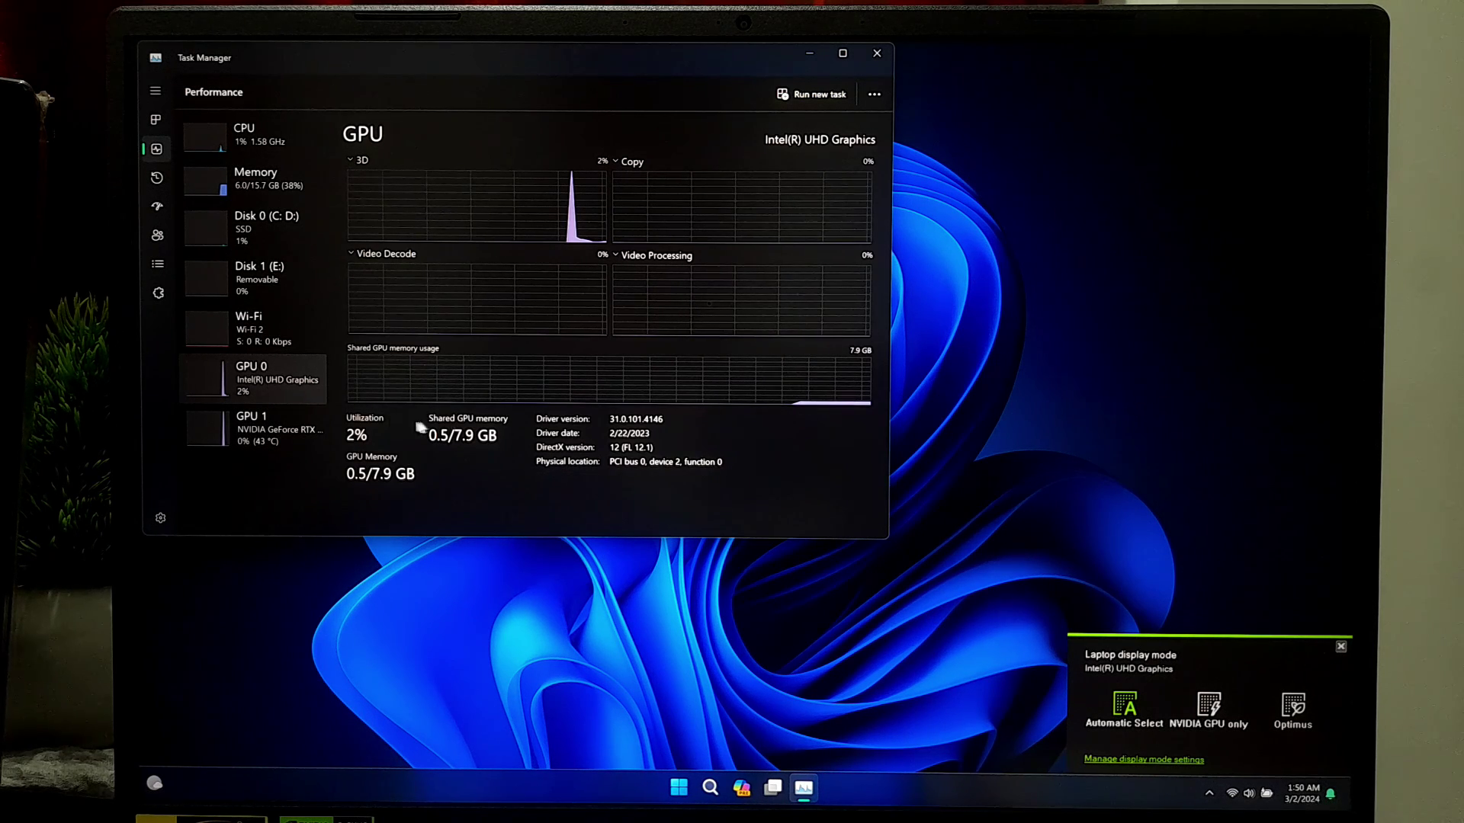
pyautogui.click(878, 56)
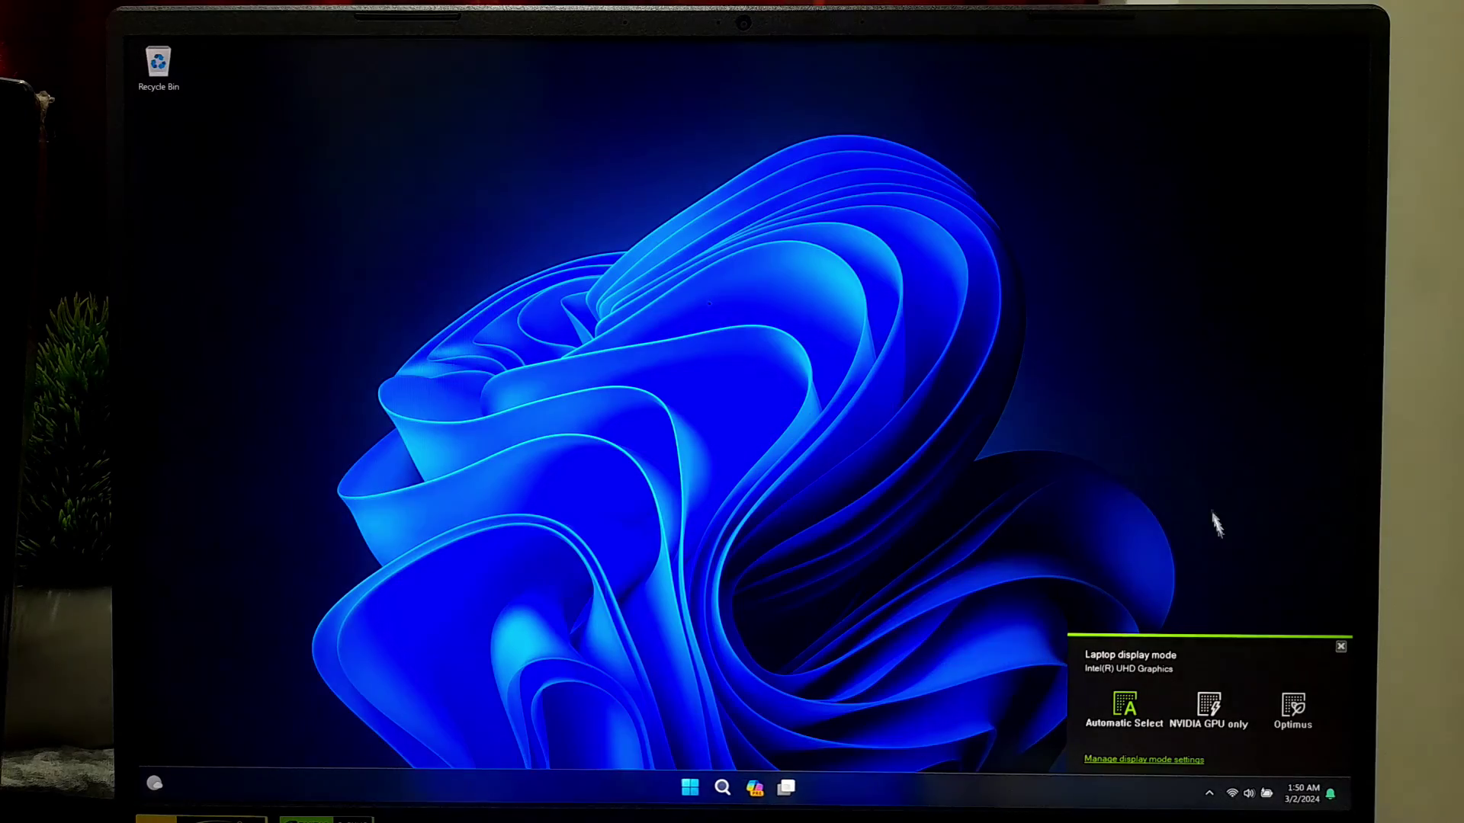
# Close the NVIDIA popup, dim brightness in Quick Settings, and open Settings' System > Display page
pyautogui.click(1341, 649)
pyautogui.click(1249, 793)
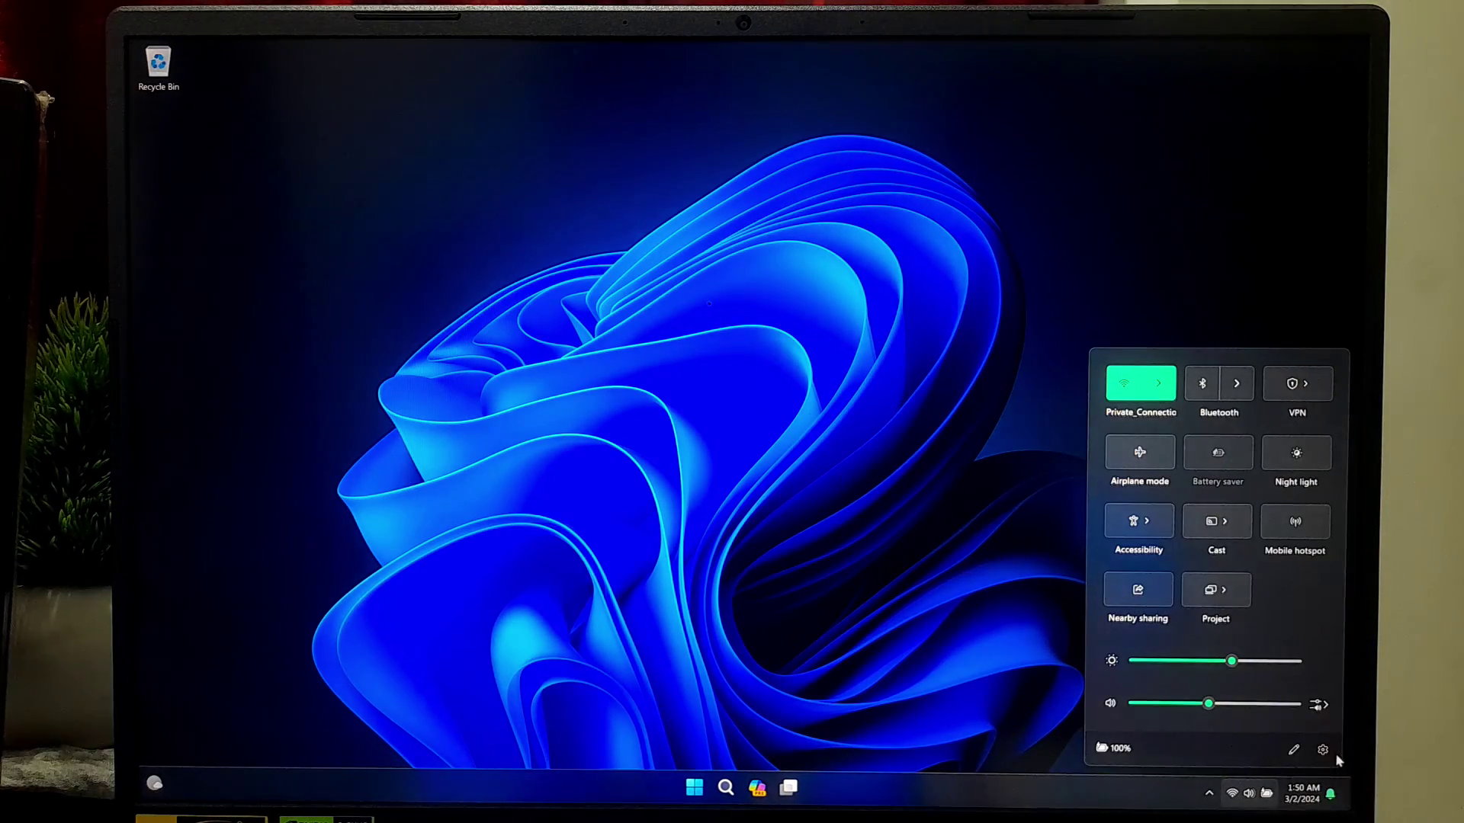
pyautogui.click(1335, 754)
pyautogui.click(1249, 791)
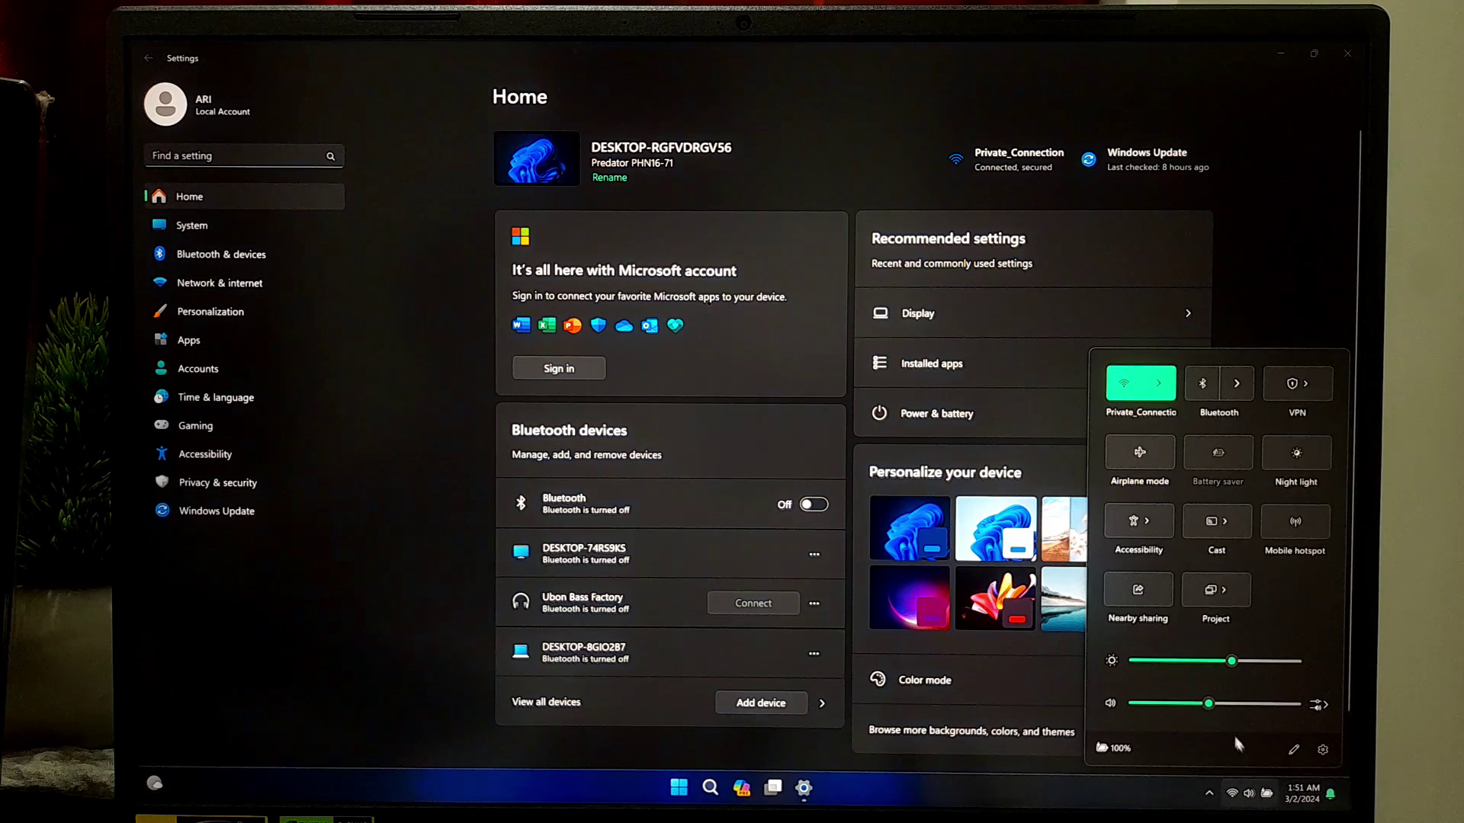
pyautogui.moveTo(1231, 661); pyautogui.dragTo(1146, 662)
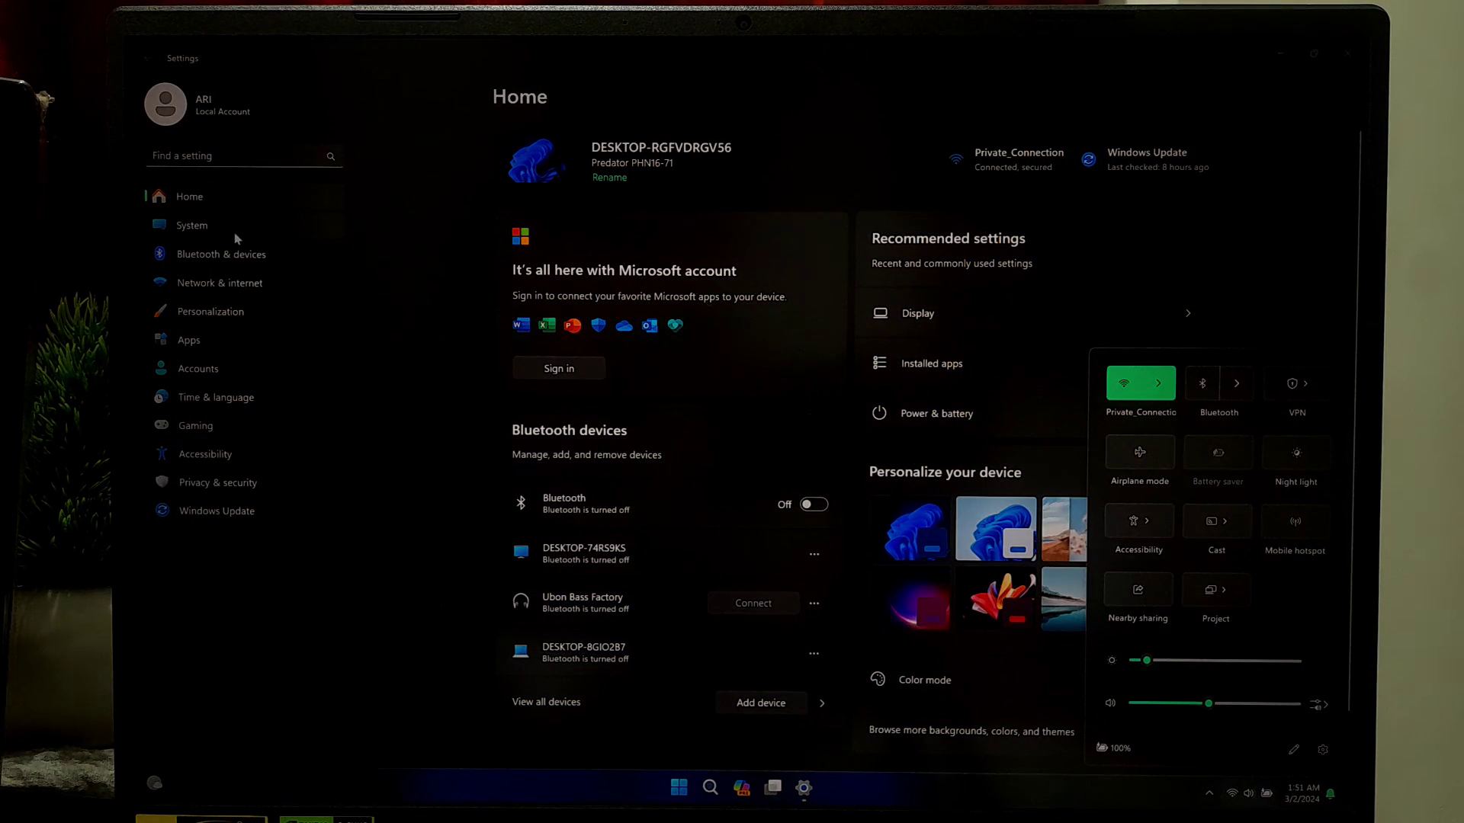
pyautogui.click(235, 228)
pyautogui.click(767, 249)
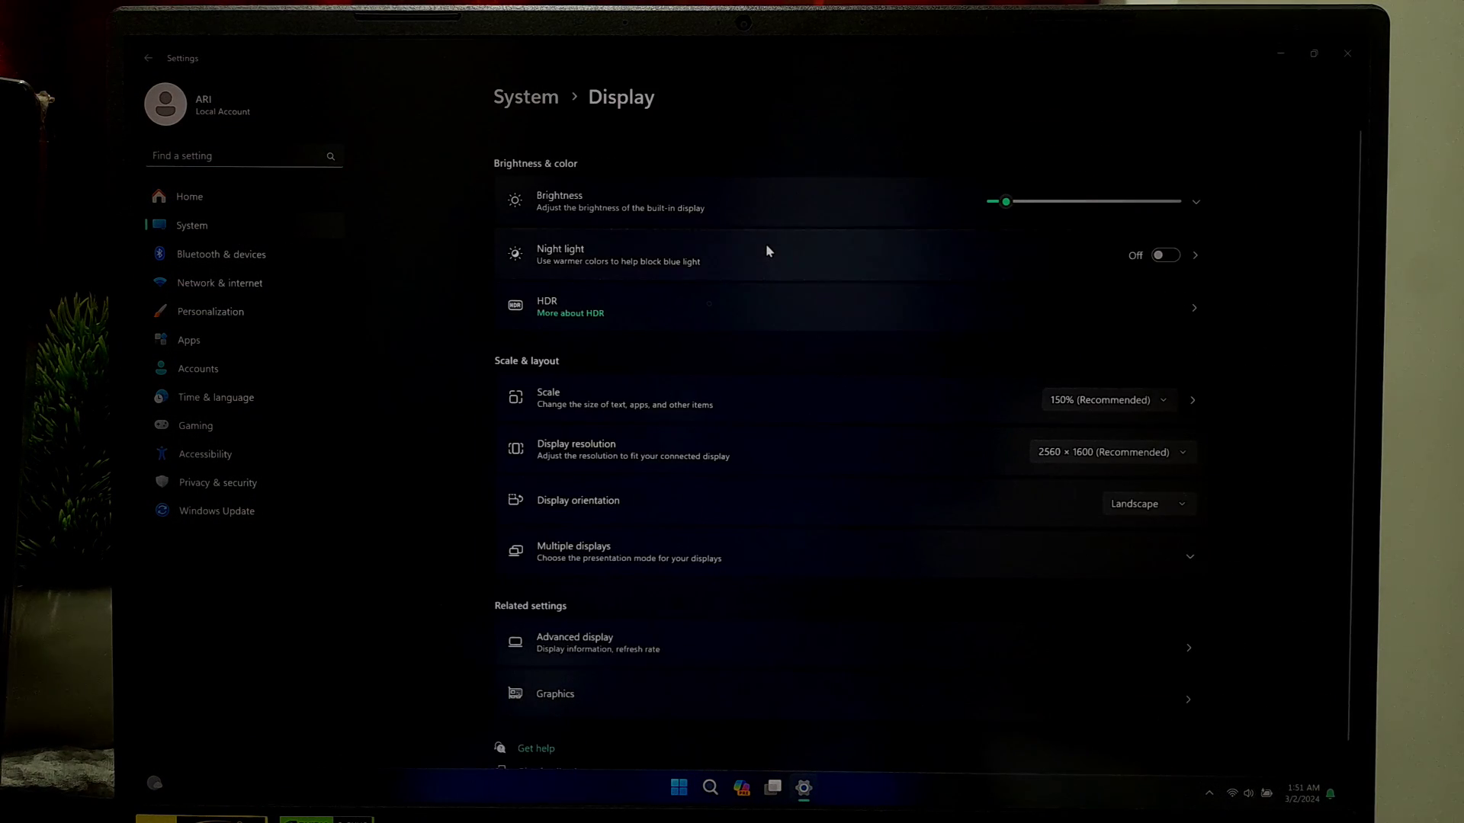